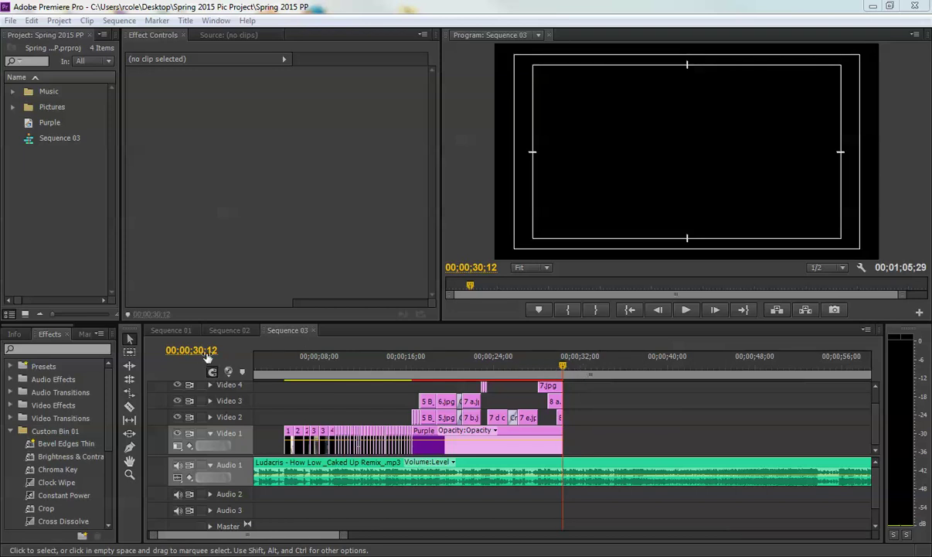
# Play back the last photos of Sequence 03 and park the playhead at the end of the Purple clip.
pyautogui.click(500, 366)
pyautogui.press('space')
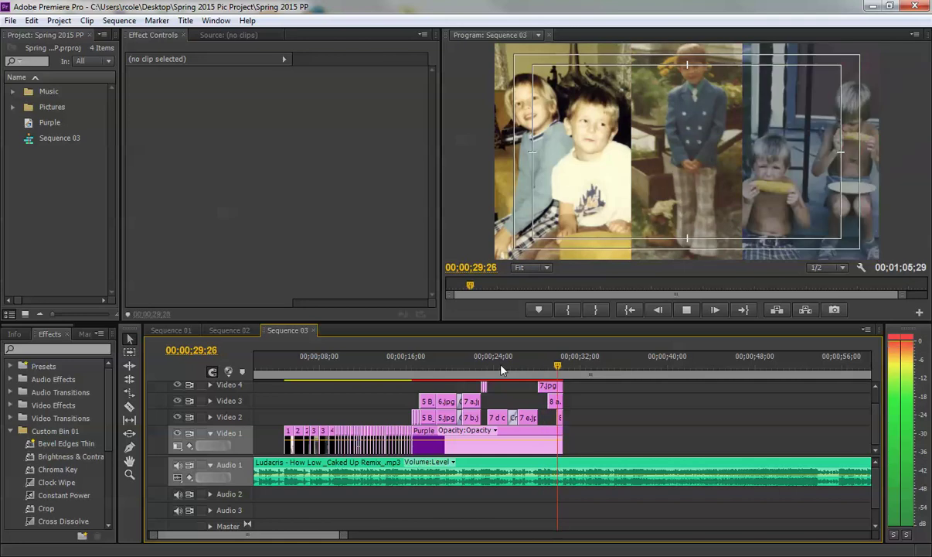
pyautogui.press('space')
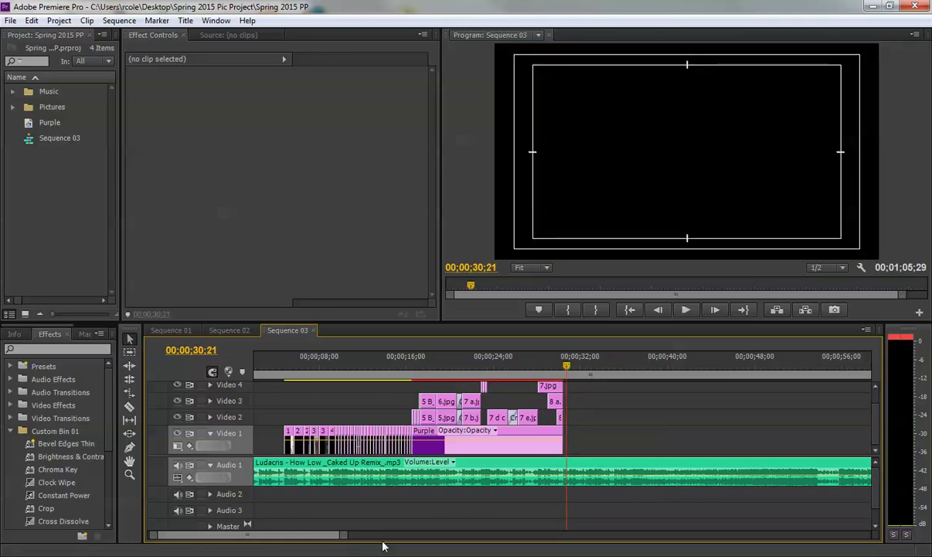
pyautogui.moveTo(344, 535); pyautogui.dragTo(224, 535)
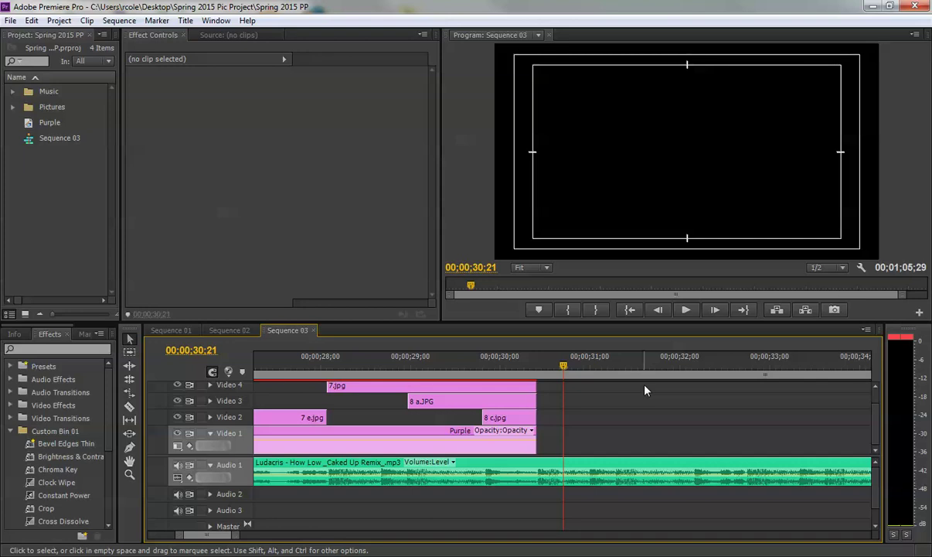
pyautogui.click(537, 364)
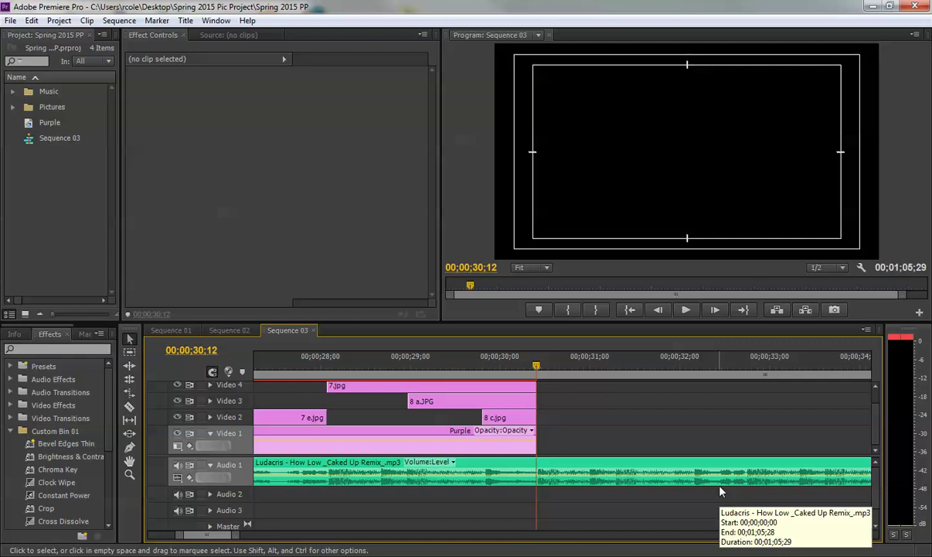
# Open Sequence 01 and play its three-photo section through the Star-field-3.jpg background.
pyautogui.click(166, 331)
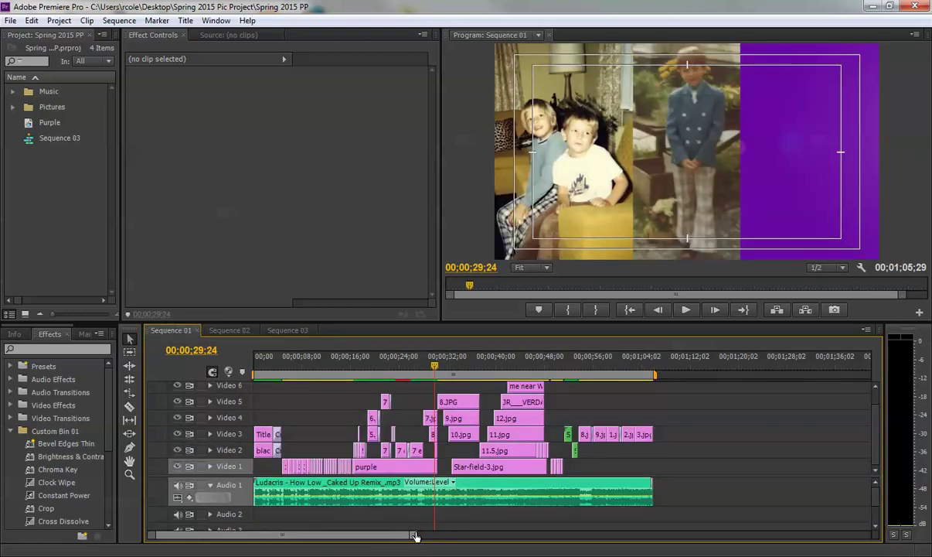
pyautogui.moveTo(416, 536); pyautogui.dragTo(285, 534)
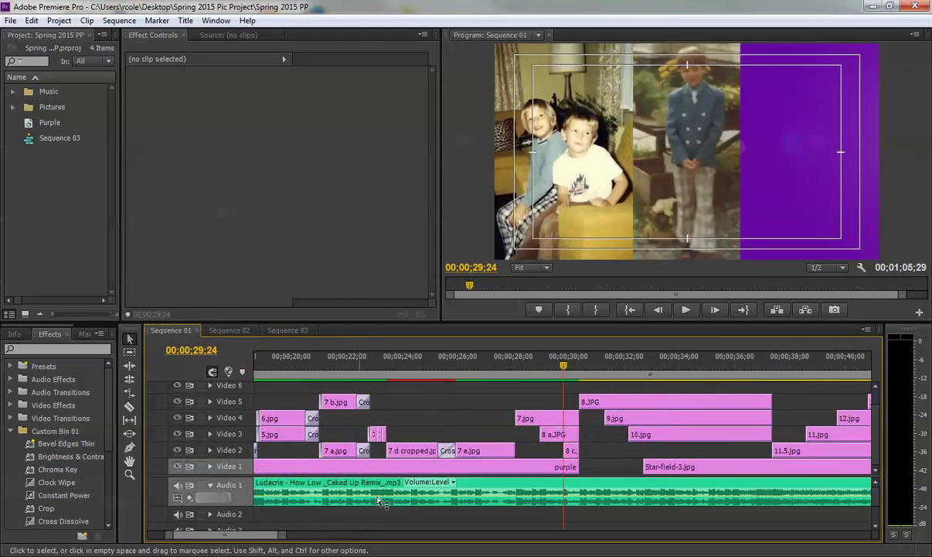
pyautogui.click(472, 372)
pyautogui.press('space')
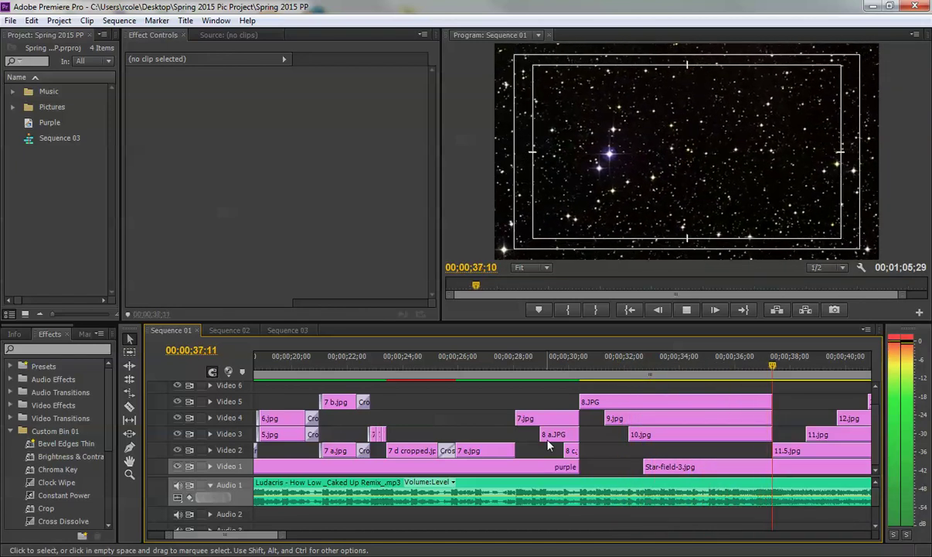
pyautogui.press('space')
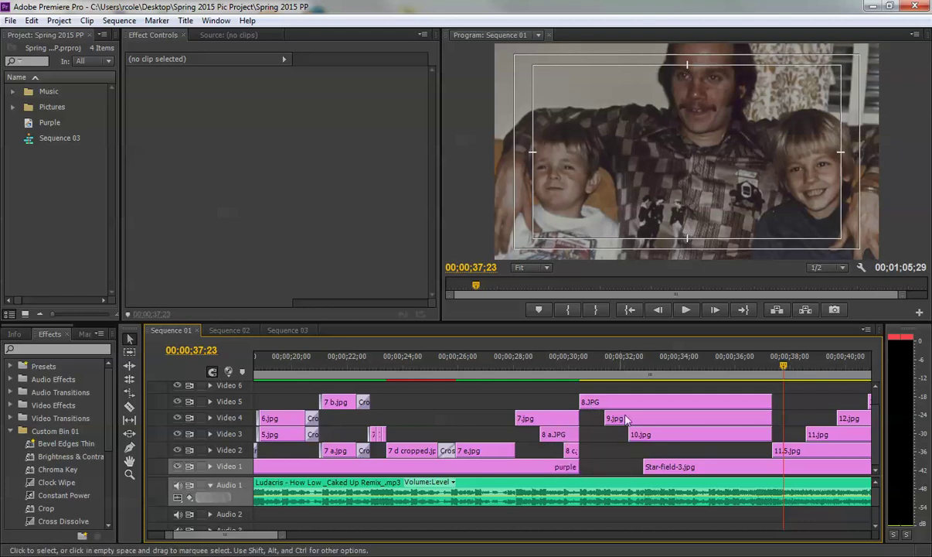
# Step through the entrances of 8.JPG, 9.jpg and 10.jpg in Sequence 01, and review them shrinking over the star field.
pyautogui.click(588, 373)
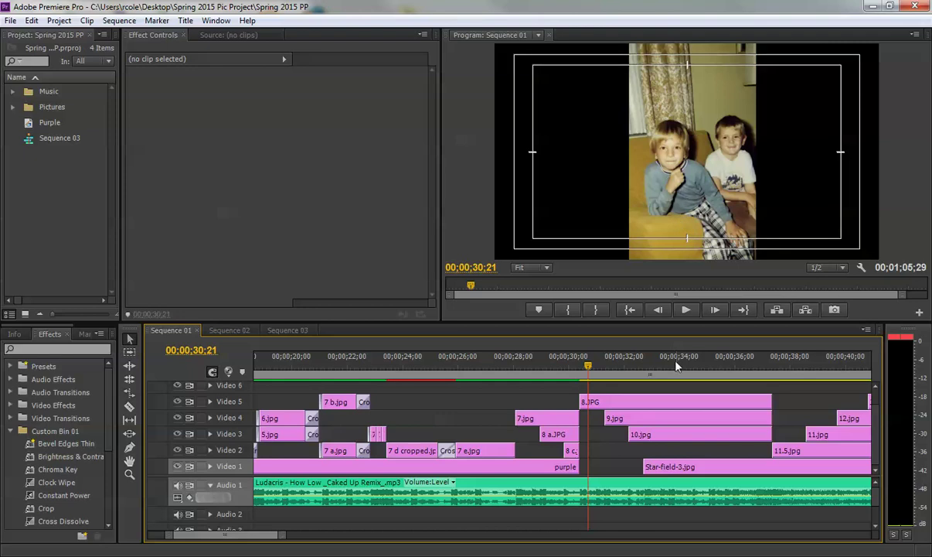
pyautogui.click(616, 367)
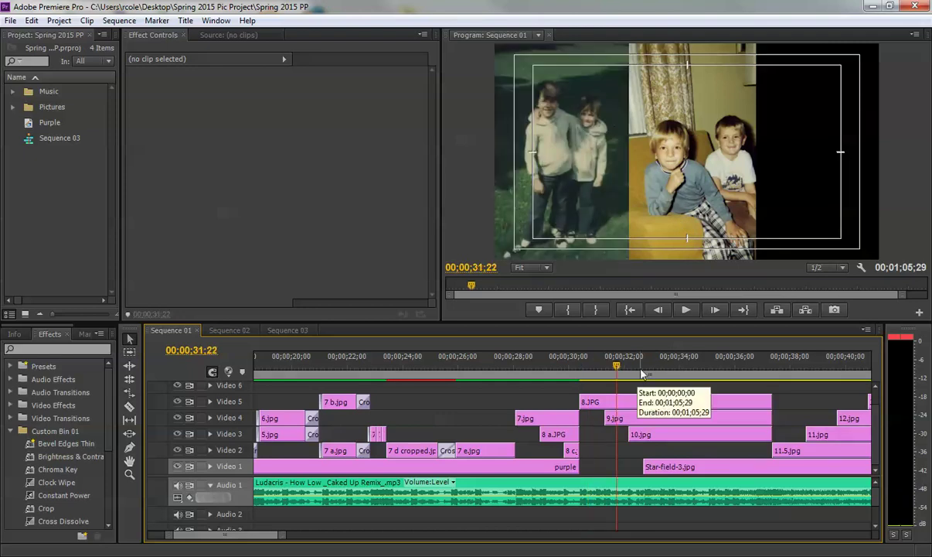
pyautogui.click(640, 370)
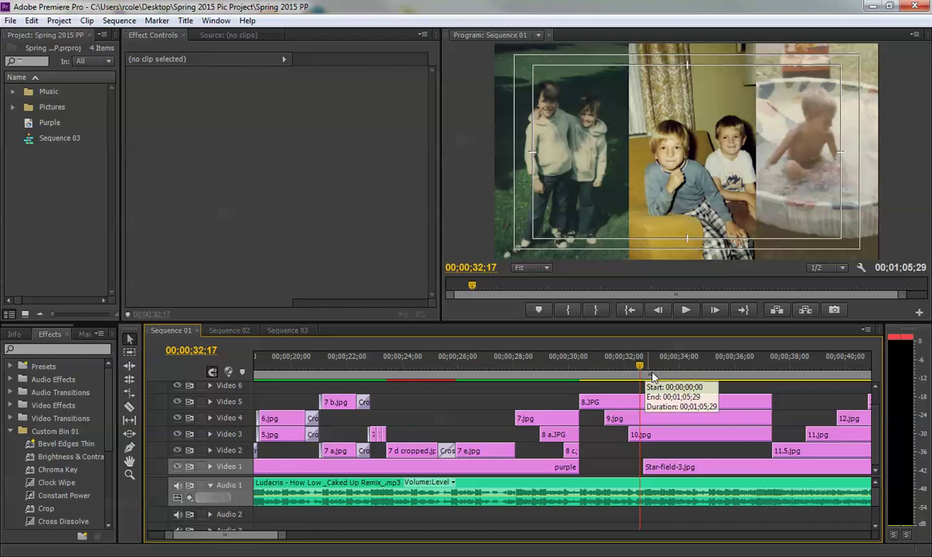
pyautogui.moveTo(641, 370); pyautogui.dragTo(652, 370)
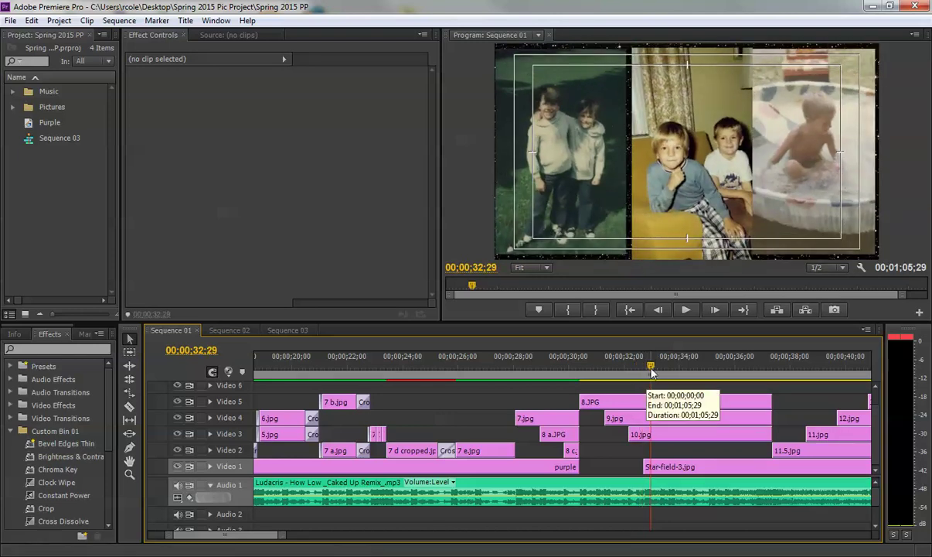
pyautogui.moveTo(657, 369); pyautogui.dragTo(669, 371)
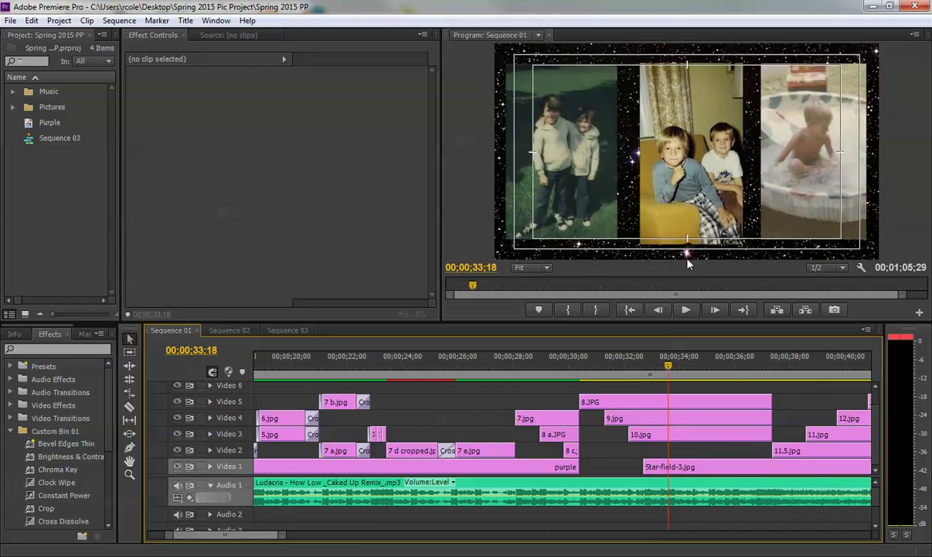
pyautogui.press('space')
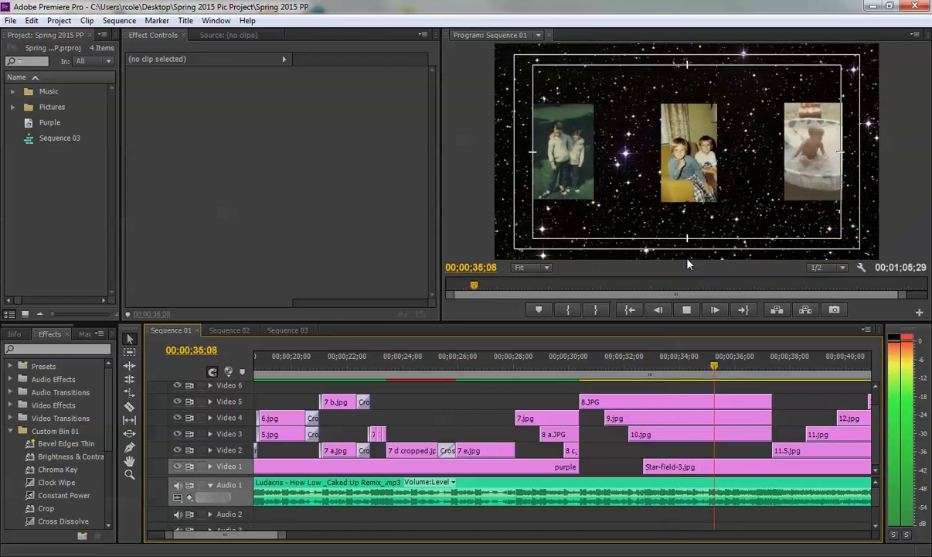
pyautogui.press('space')
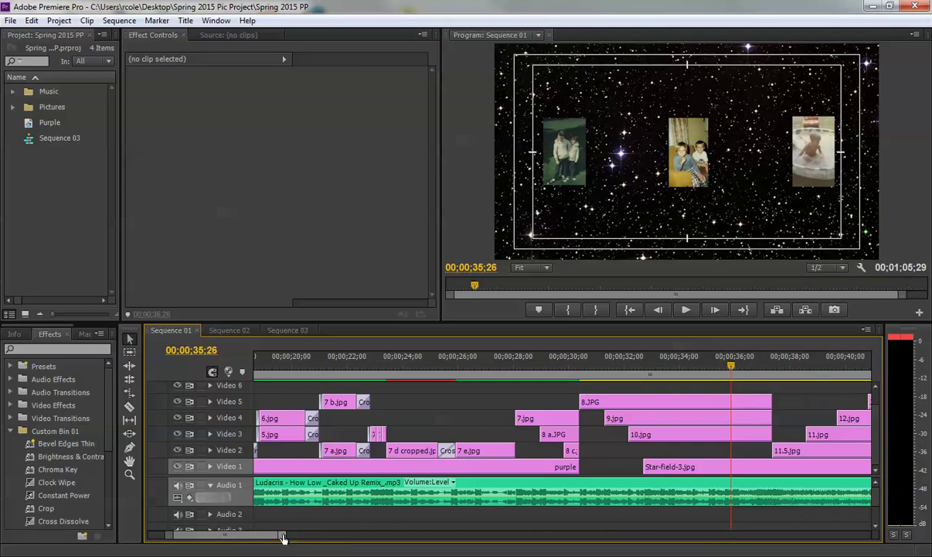
# Play Sequence 01 on from the shrinking trio into the floating photos stacked above the star field.
pyautogui.moveTo(283, 539); pyautogui.dragTo(303, 537)
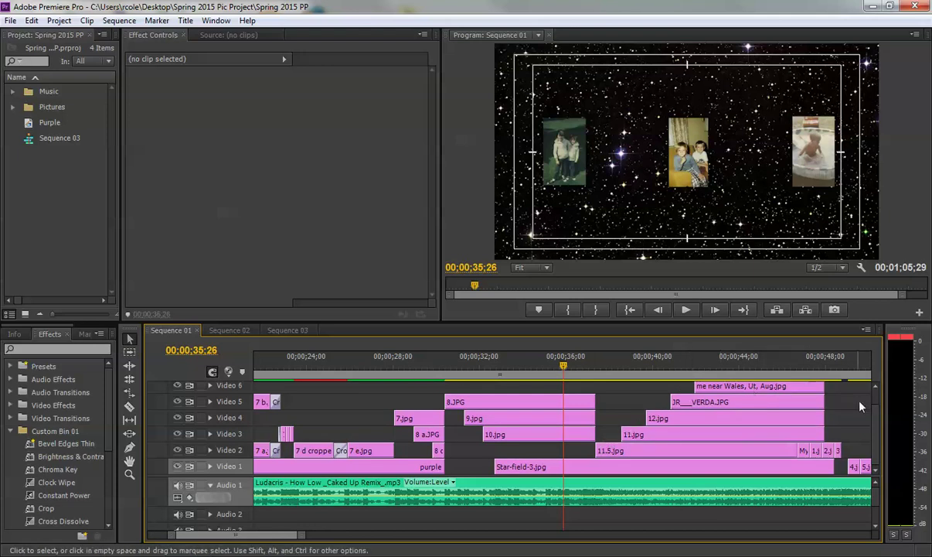
pyautogui.scroll(1, 865, 409)
pyautogui.scroll(-1, 869, 414)
pyautogui.press('space')
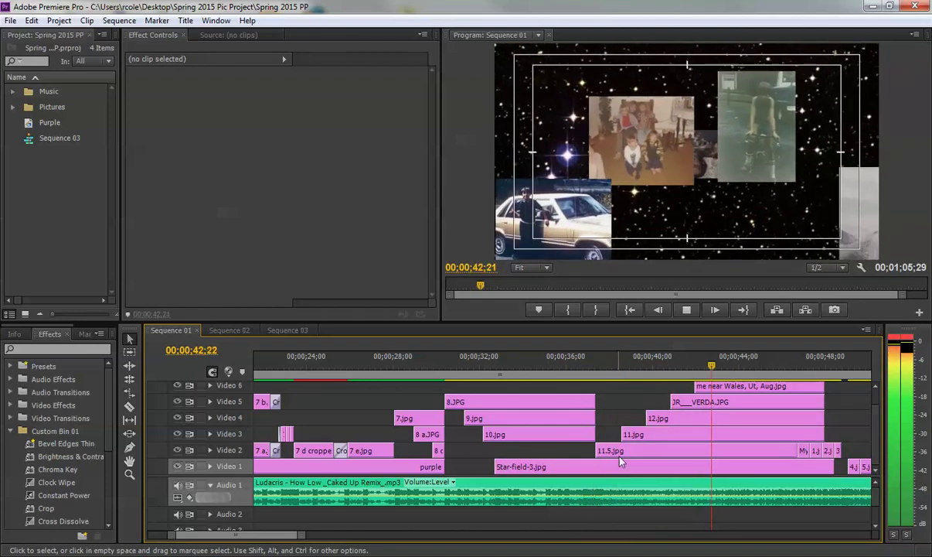
pyautogui.press('space')
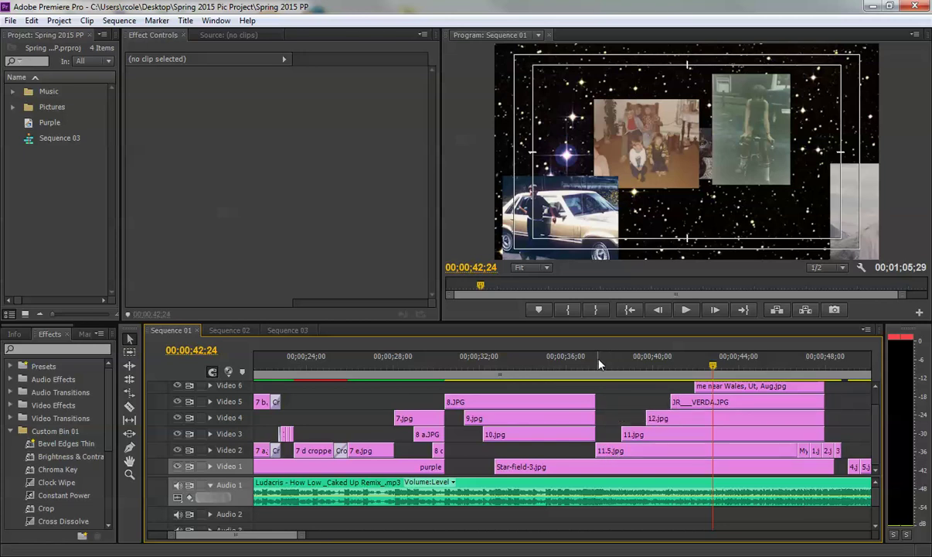
# Scrub through the floating photos in Sequence 01 and play the short full-screen pictures that follow them.
pyautogui.moveTo(599, 364); pyautogui.dragTo(701, 365)
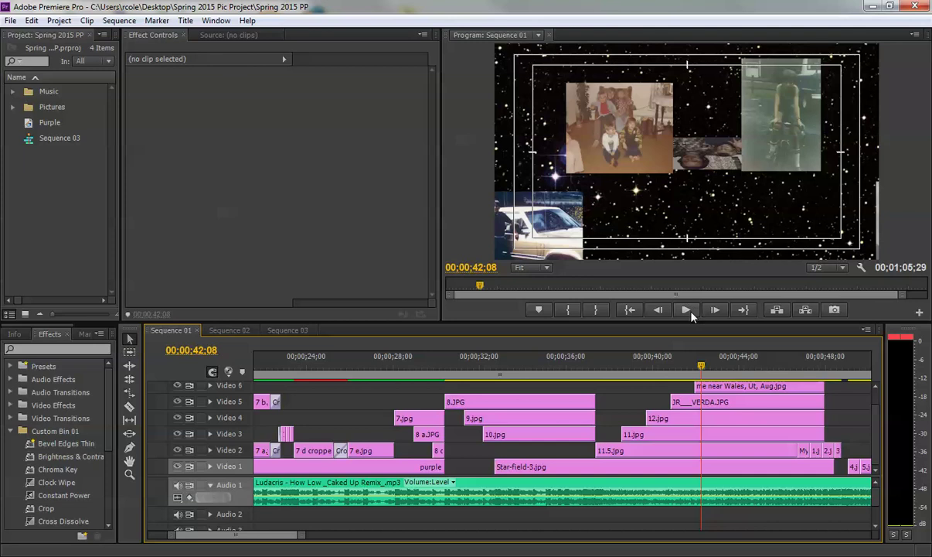
pyautogui.moveTo(703, 367); pyautogui.dragTo(773, 367)
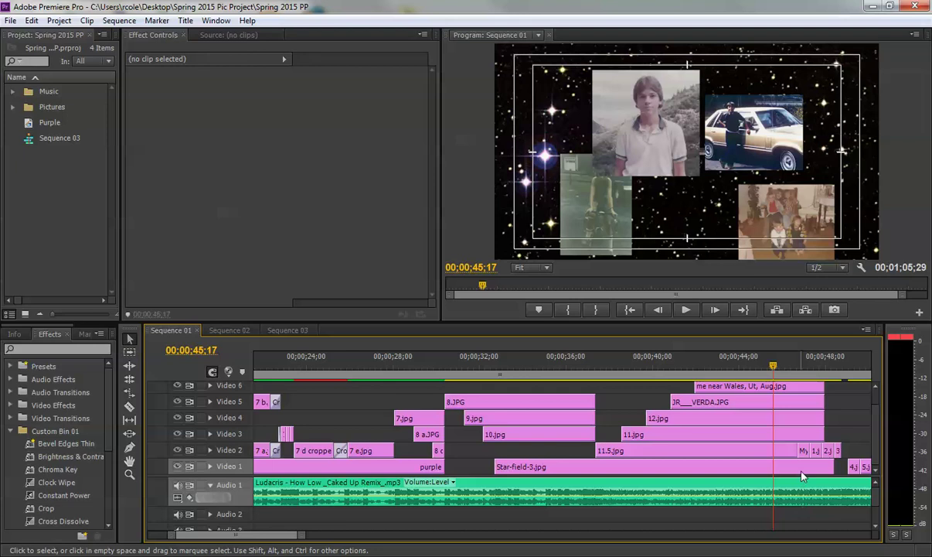
pyautogui.press('space')
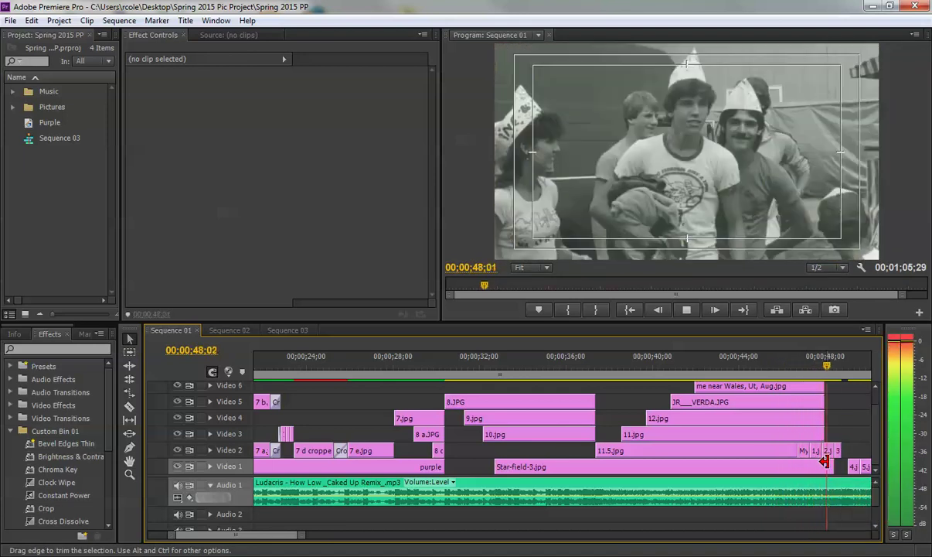
pyautogui.press('space')
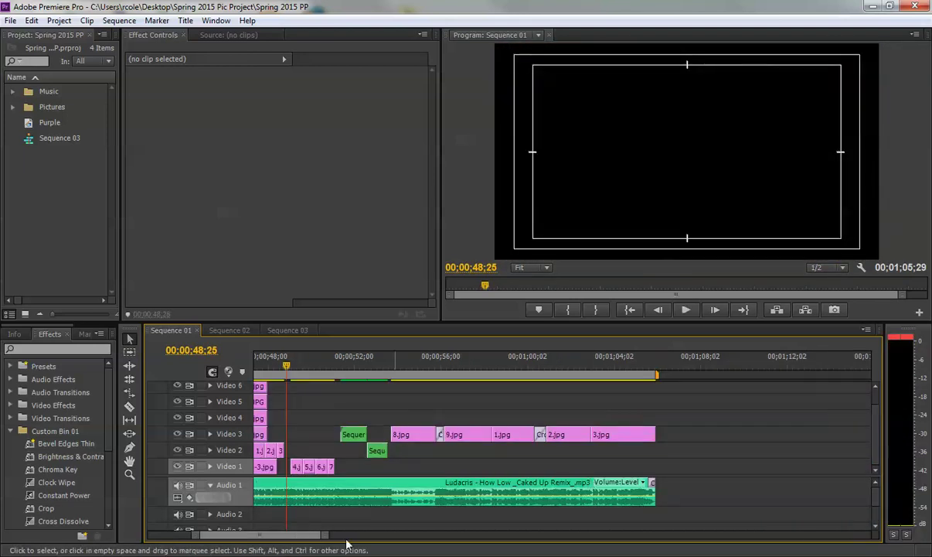
pyautogui.moveTo(280, 539); pyautogui.dragTo(255, 539)
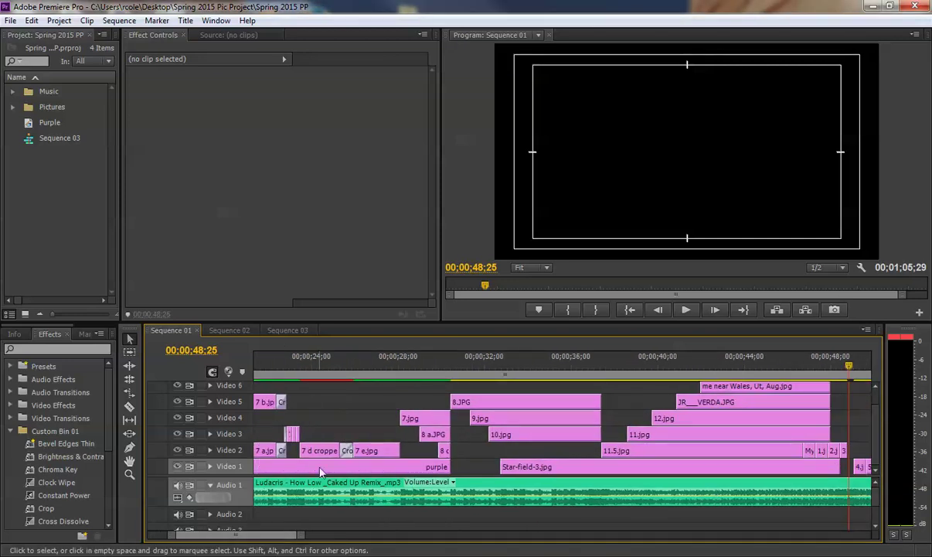
# Return to Sequence 03 and place the playhead just past the end of the Purple clip, at 00;00;30;14.
pyautogui.click(283, 331)
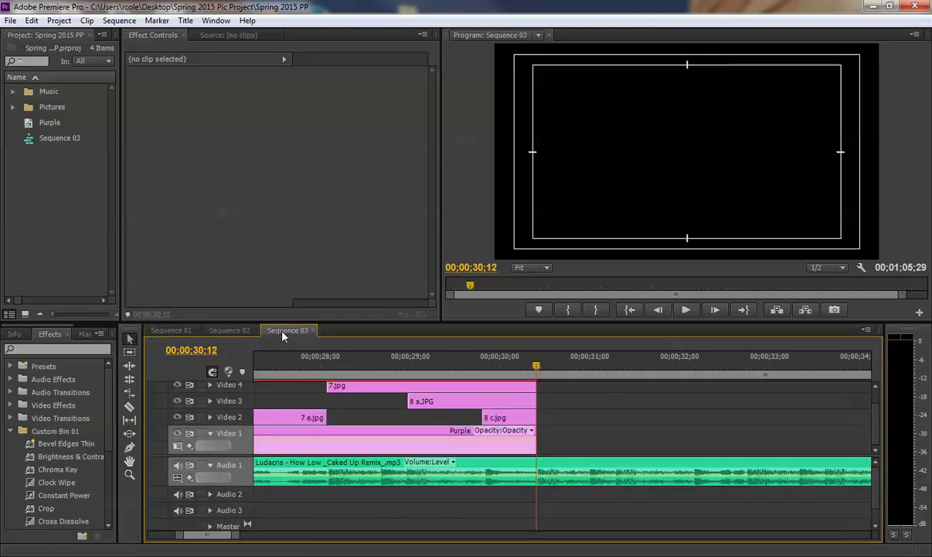
pyautogui.click(39, 193)
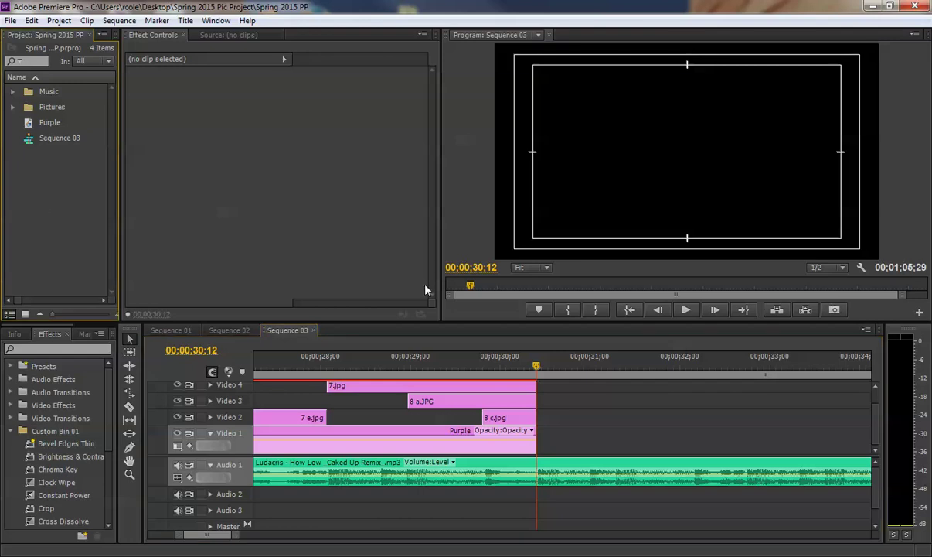
pyautogui.moveTo(512, 356)
pyautogui.mouseDown()
pyautogui.moveTo(502, 357)
pyautogui.moveTo(542, 359)
pyautogui.moveTo(528, 365)
pyautogui.mouseUp()
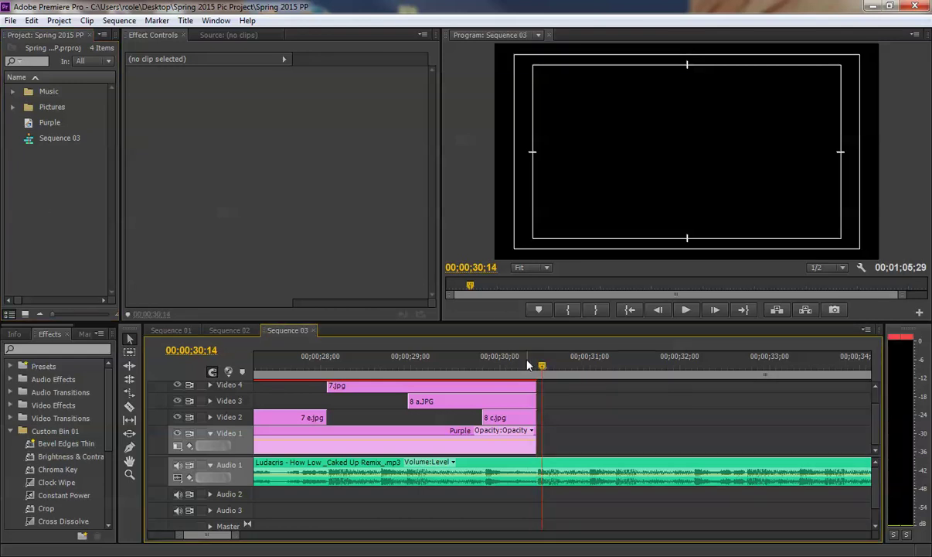
pyautogui.click(175, 330)
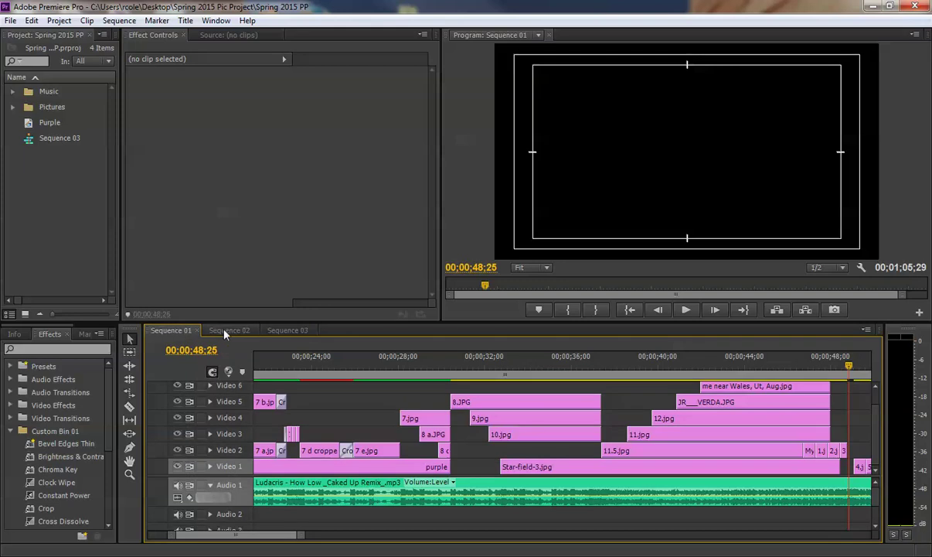
pyautogui.click(286, 330)
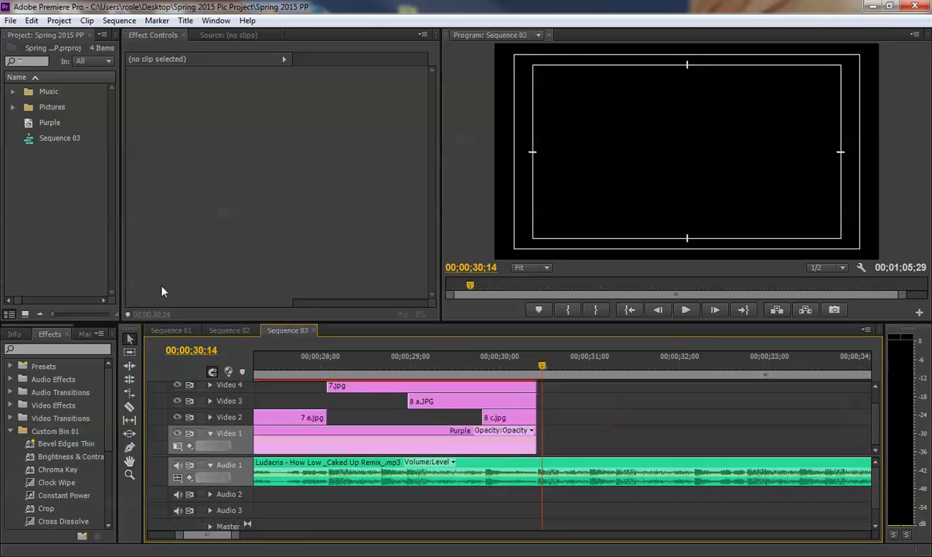
# Add 8.JPG, 9.jpg and 10.jpg from the Me Young bin to Video 2 at the playhead in Sequence 03.
pyautogui.click(12, 107)
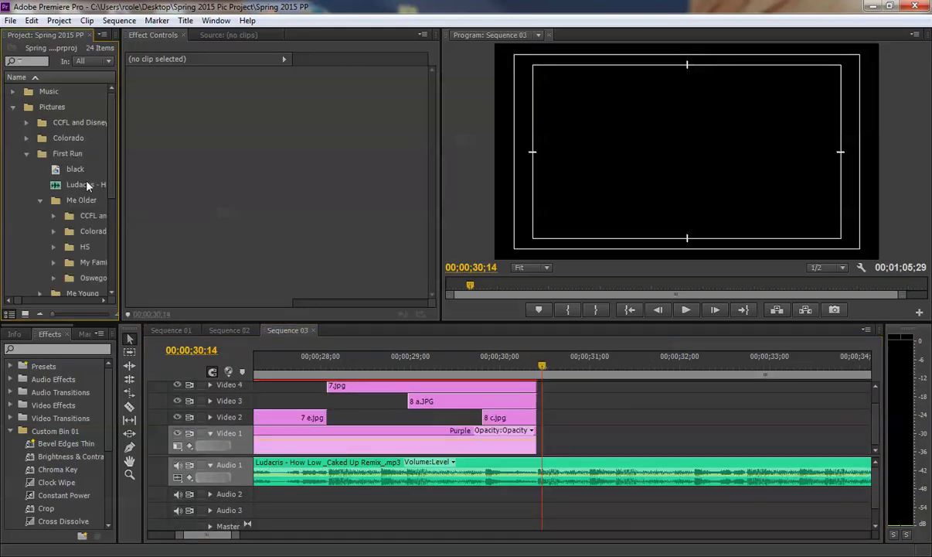
pyautogui.click(40, 202)
pyautogui.click(41, 216)
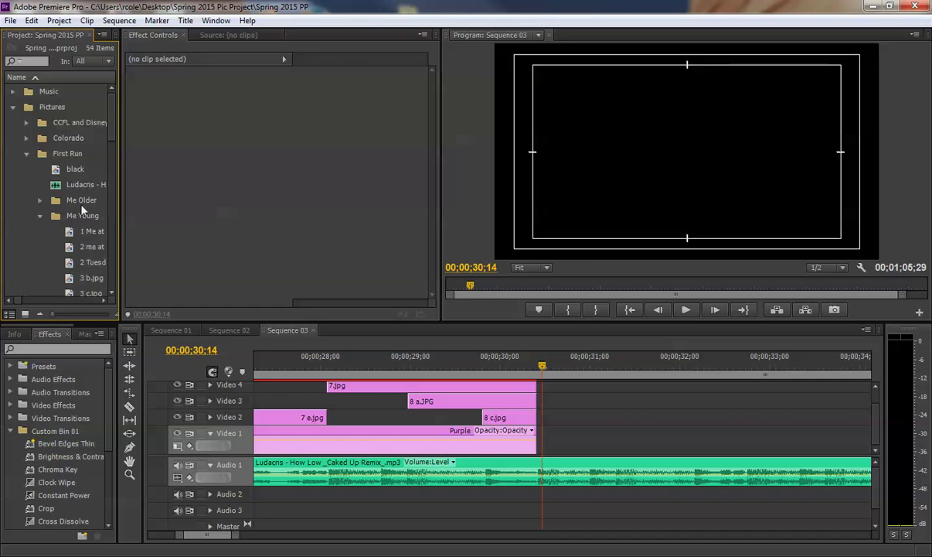
pyautogui.moveTo(114, 139); pyautogui.dragTo(105, 233)
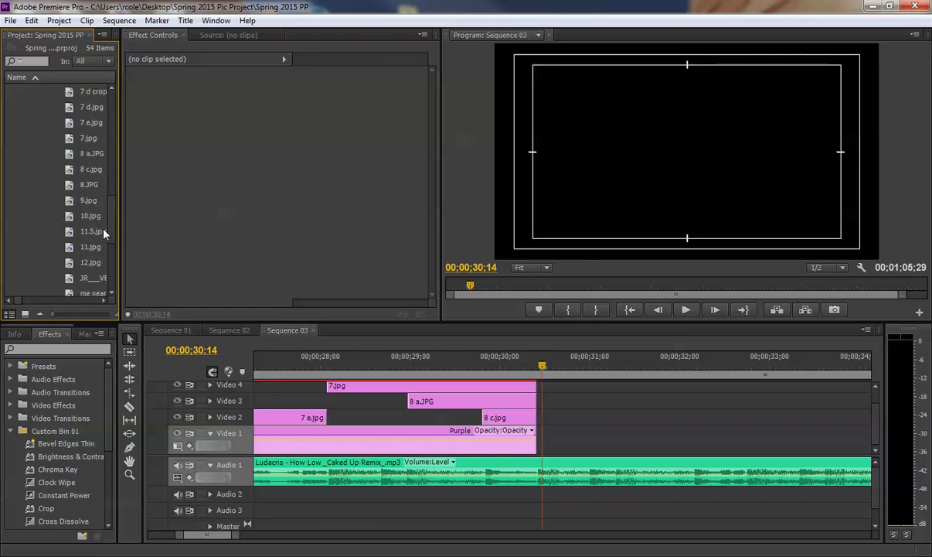
pyautogui.click(70, 186)
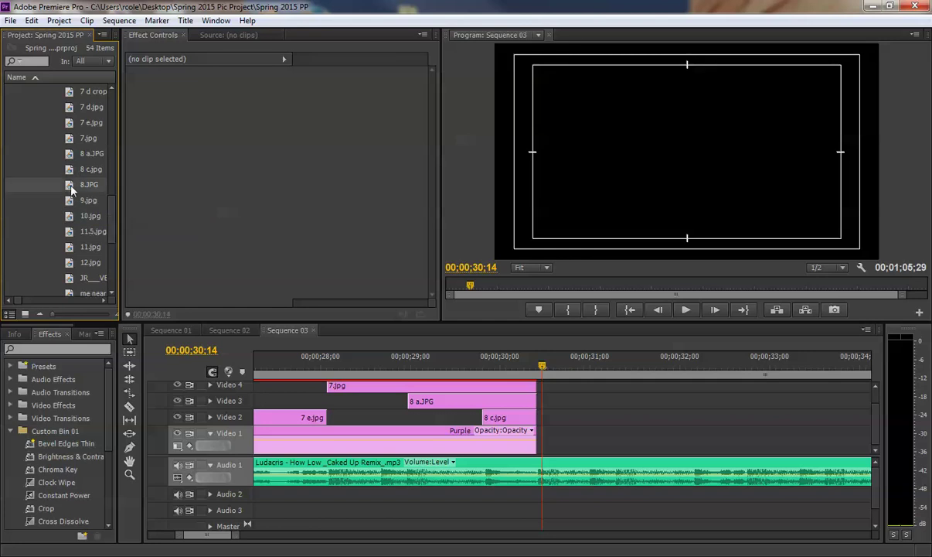
pyautogui.moveTo(42, 184); pyautogui.dragTo(72, 219)
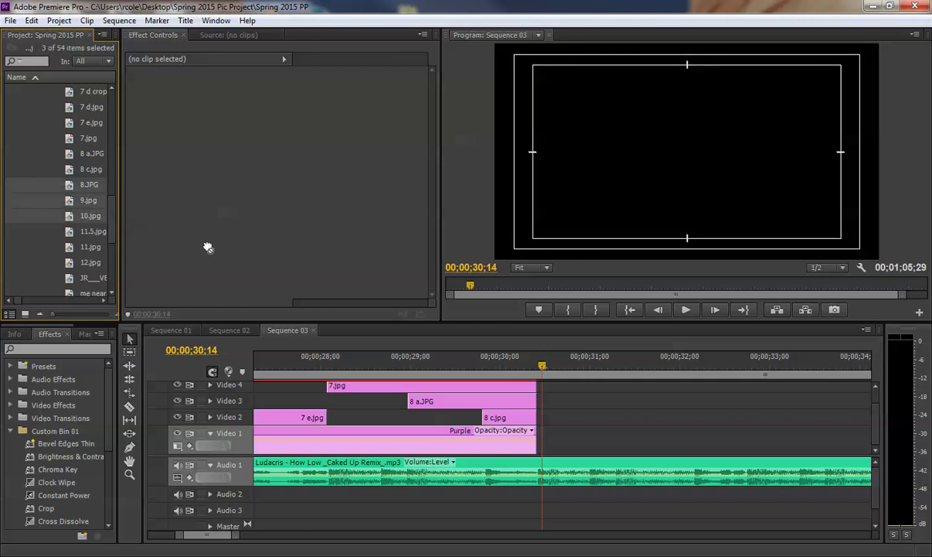
pyautogui.moveTo(507, 381); pyautogui.dragTo(556, 418)
# Stack 8.JPG on Video 4, 9.jpg on Video 3 and 10.jpg on Video 2, each starting about one second after the previous.
pyautogui.moveTo(232, 536); pyautogui.dragTo(269, 536)
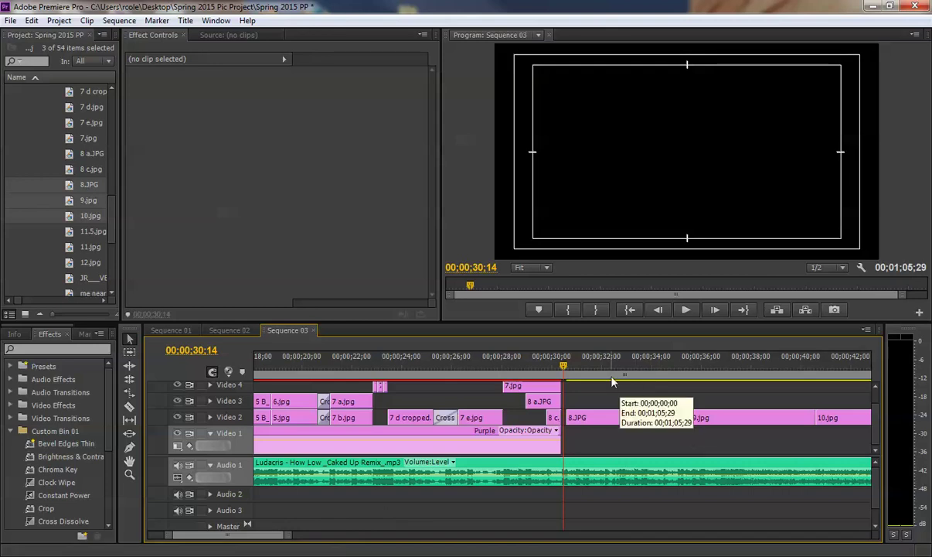
pyautogui.moveTo(591, 417); pyautogui.dragTo(620, 402)
pyautogui.moveTo(736, 417); pyautogui.dragTo(638, 425)
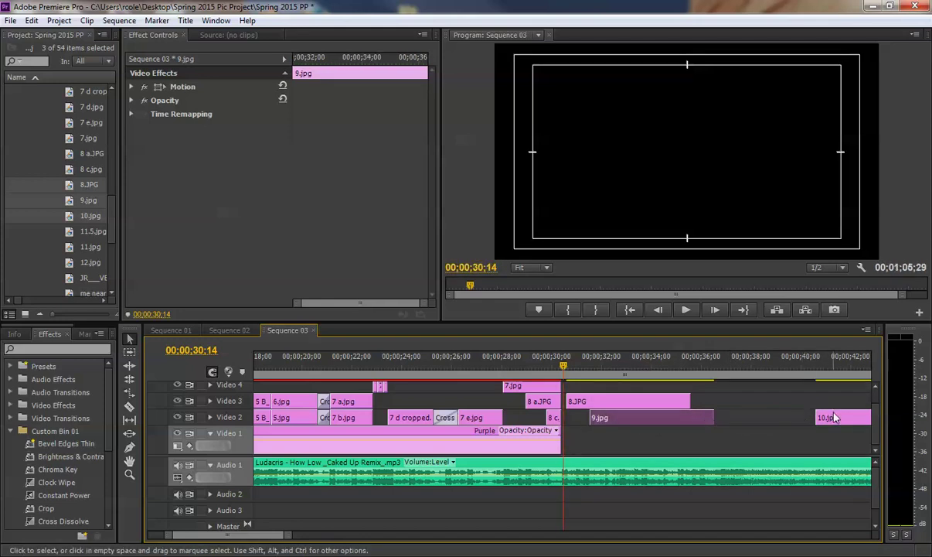
pyautogui.moveTo(693, 444); pyautogui.dragTo(597, 379)
pyautogui.moveTo(634, 417)
pyautogui.mouseDown()
pyautogui.moveTo(633, 393)
pyautogui.moveTo(639, 399)
pyautogui.mouseUp()
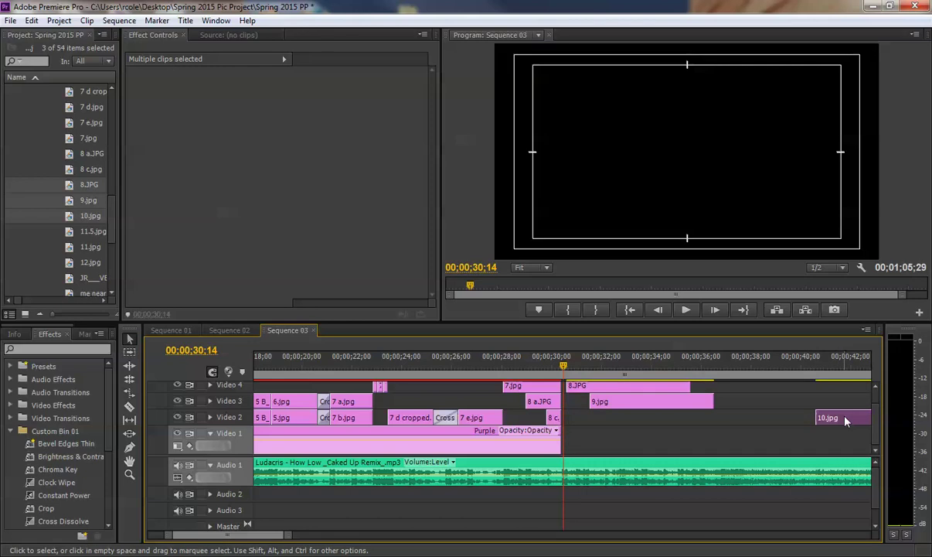
pyautogui.moveTo(846, 417); pyautogui.dragTo(646, 426)
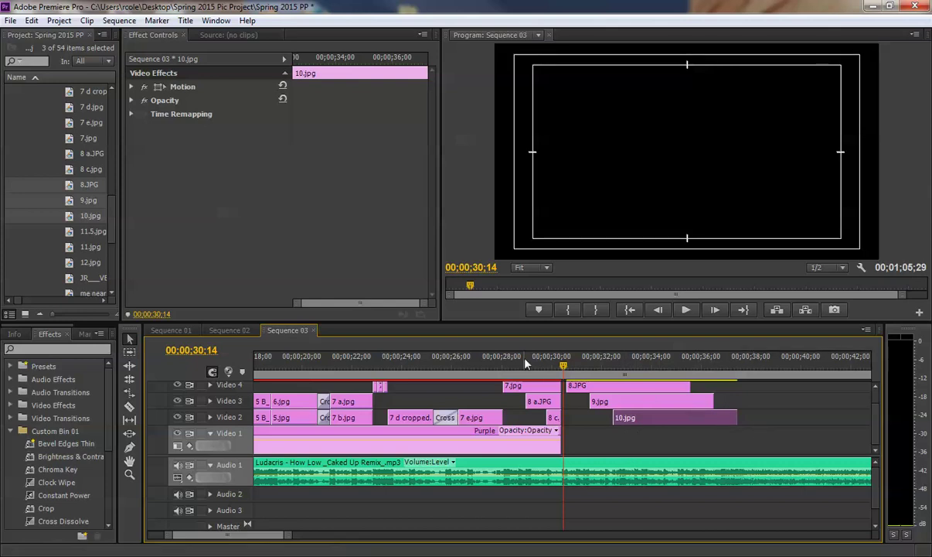
# Play the stacked photos against the music in Sequence 03 and stop the playhead at 00;00;37;12, near the end of 10.jpg.
pyautogui.press('space')
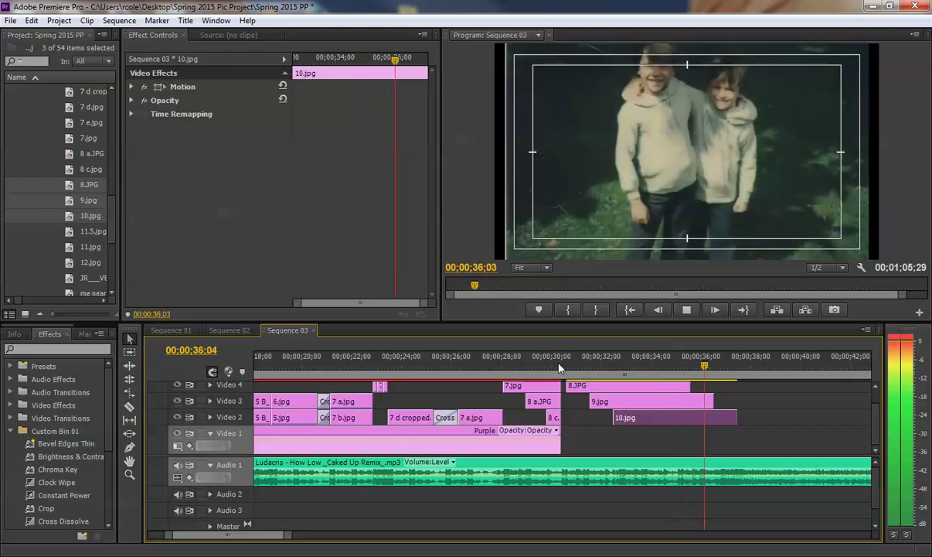
pyautogui.press('space')
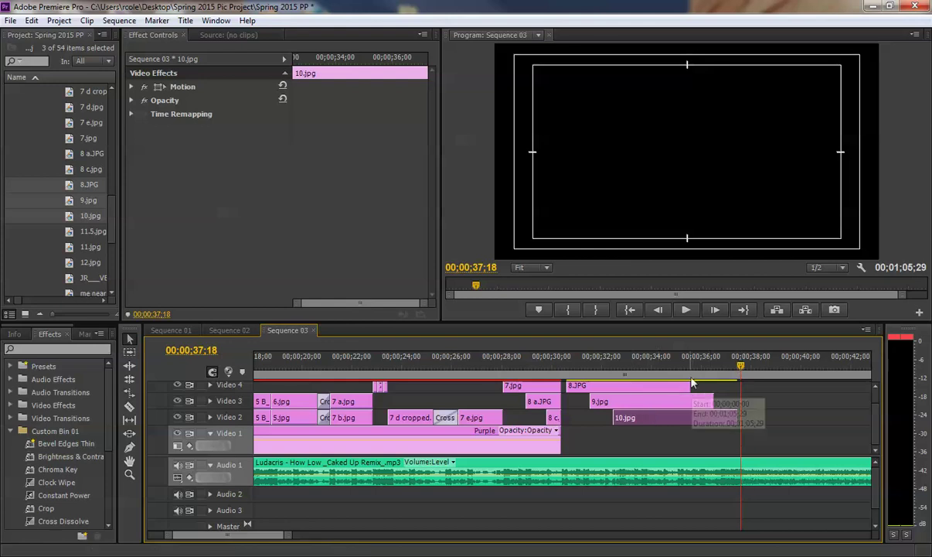
pyautogui.click(647, 368)
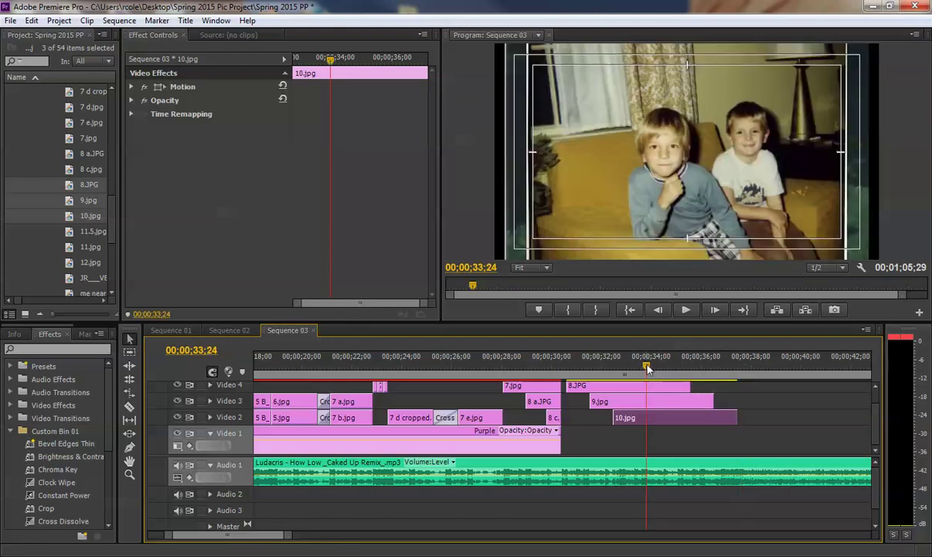
pyautogui.click(576, 366)
pyautogui.press('space')
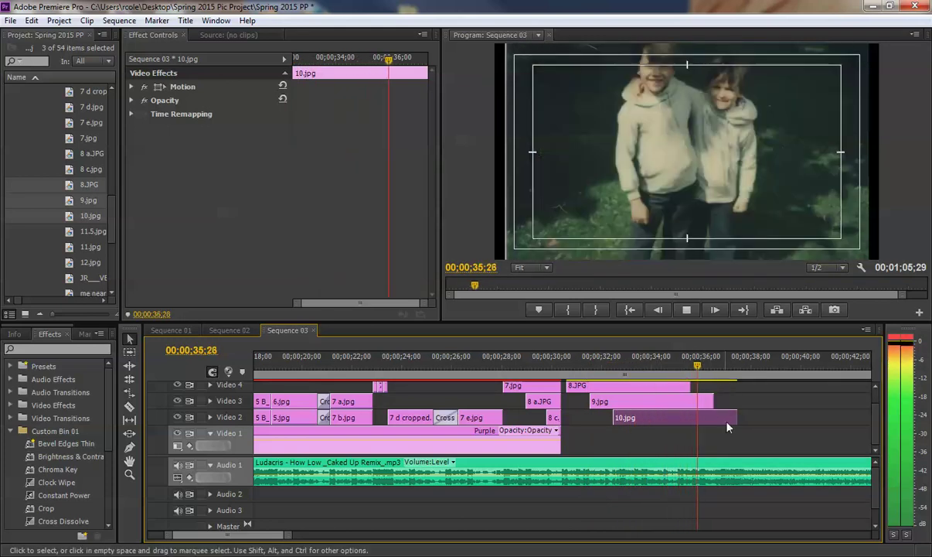
pyautogui.press('space')
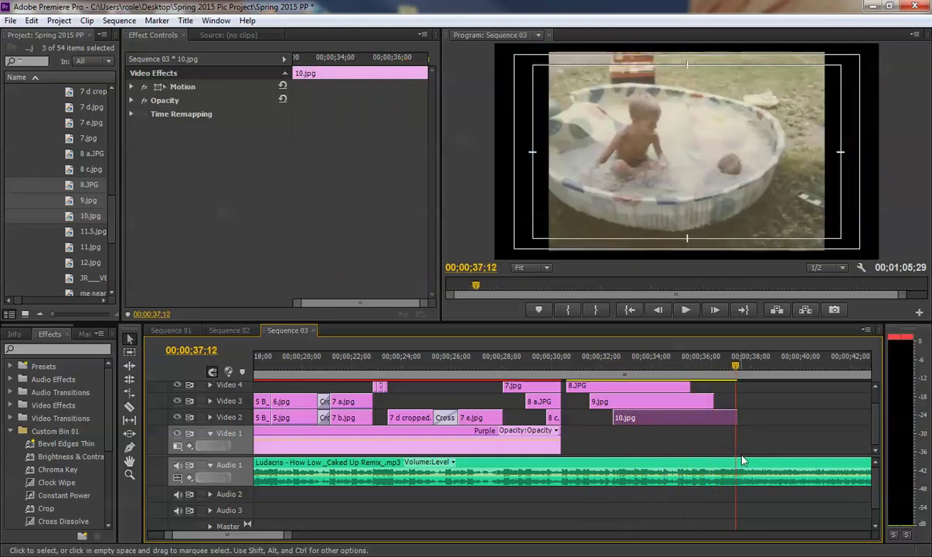
# Trim the ends of 10.jpg, 9.jpg and 8.JPG so that all three finish at the playhead, 00;00;37;12.
pyautogui.moveTo(289, 539); pyautogui.dragTo(209, 535)
pyautogui.moveTo(456, 361); pyautogui.dragTo(562, 365)
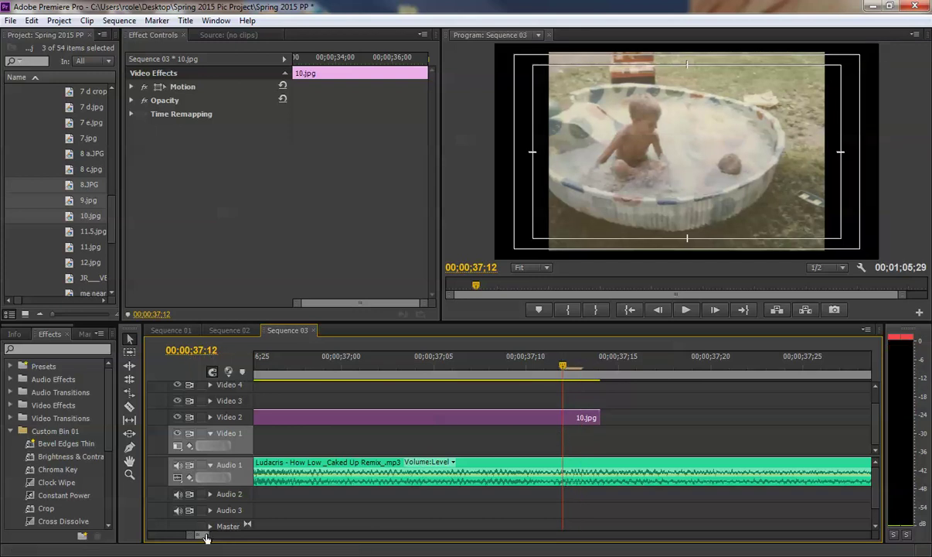
pyautogui.moveTo(205, 537); pyautogui.dragTo(233, 535)
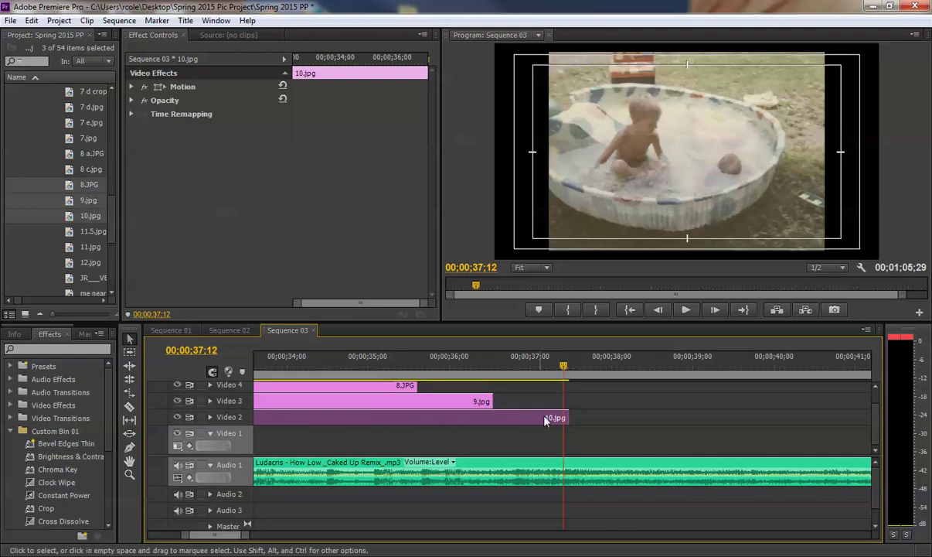
pyautogui.moveTo(568, 417); pyautogui.dragTo(563, 417)
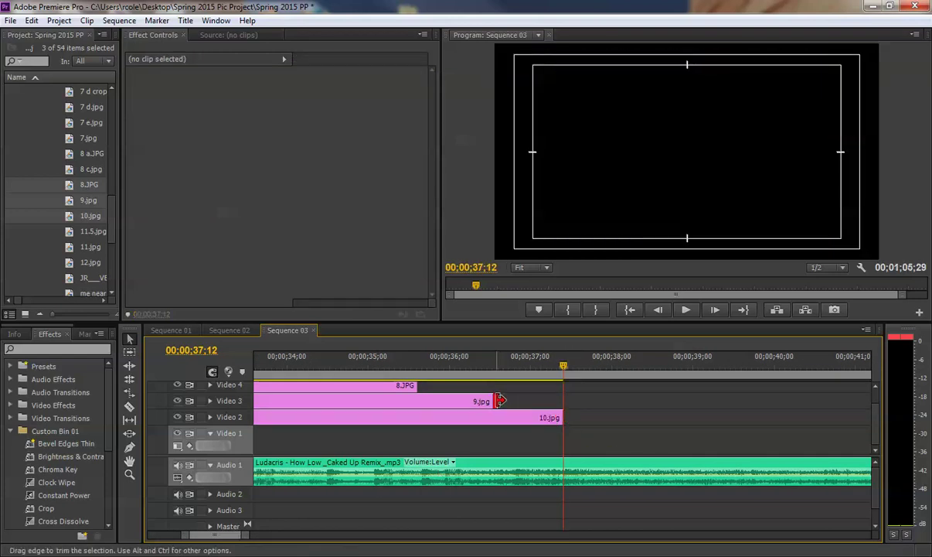
pyautogui.moveTo(499, 400); pyautogui.dragTo(562, 401)
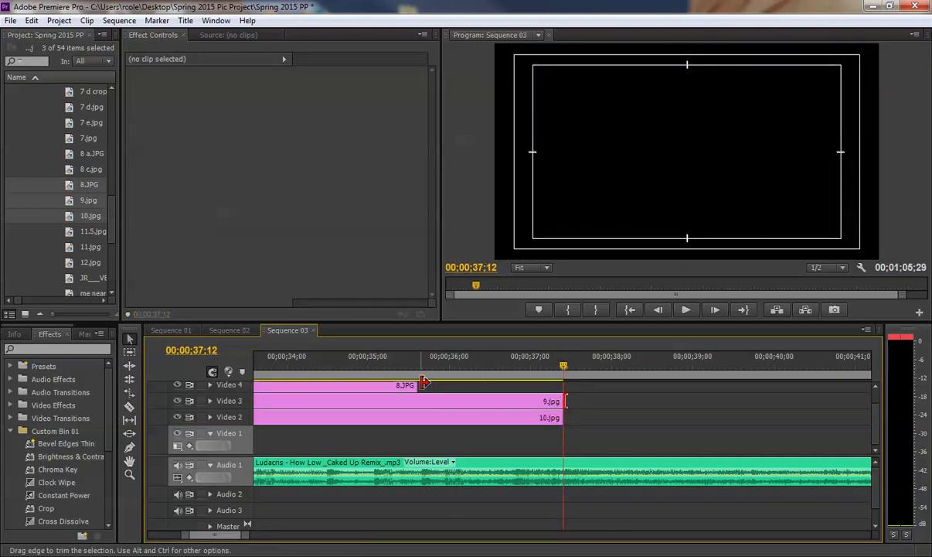
pyautogui.moveTo(424, 382); pyautogui.dragTo(563, 384)
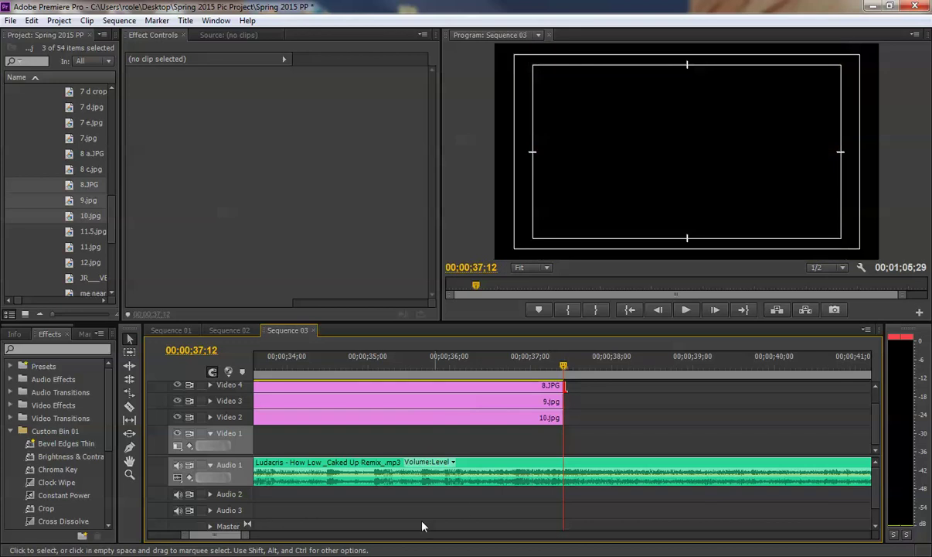
pyautogui.moveTo(245, 538); pyautogui.dragTo(331, 536)
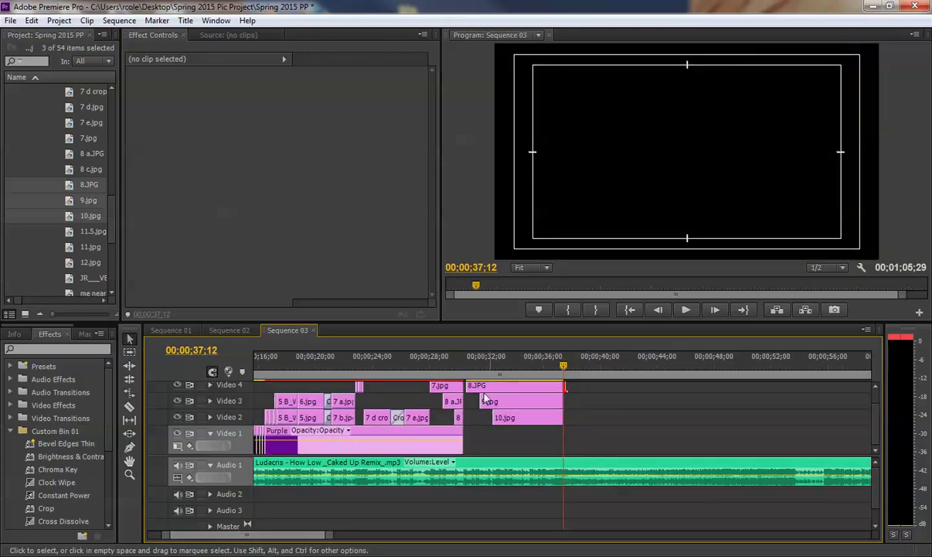
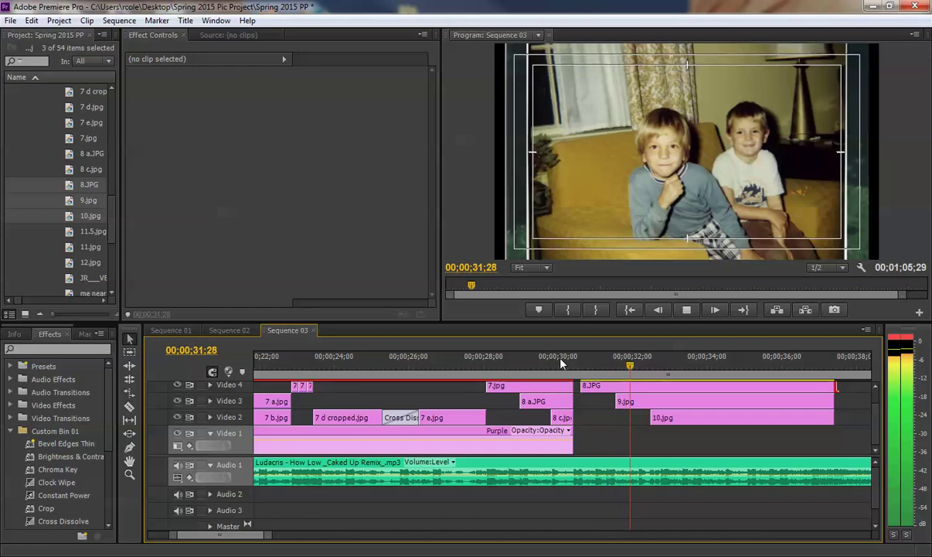
# Replay the entrances of 8.JPG, 9.jpg and 10.jpg in Sequence 01 to study how they are timed to the music.
pyautogui.press('space')
pyautogui.click(172, 330)
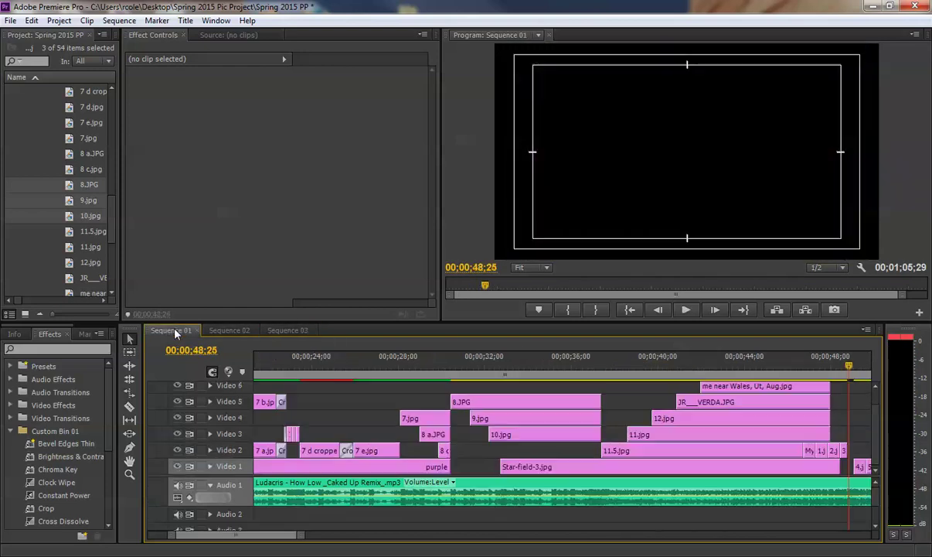
pyautogui.click(437, 359)
pyautogui.press('space')
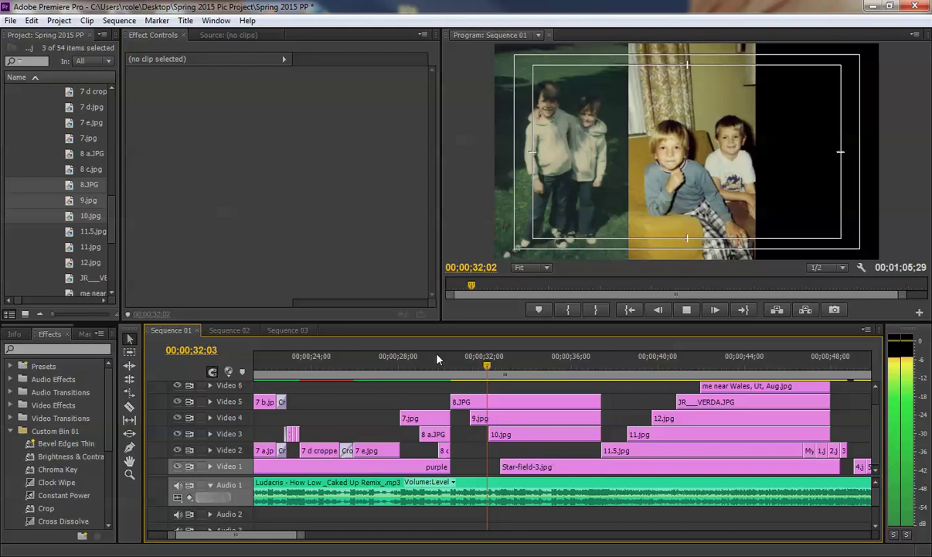
pyautogui.press('space')
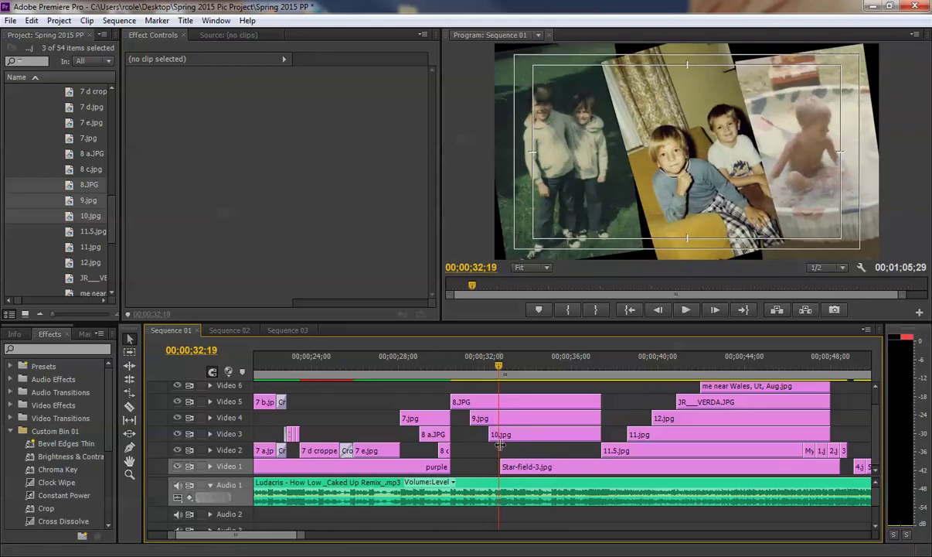
pyautogui.click(444, 364)
pyautogui.press('space')
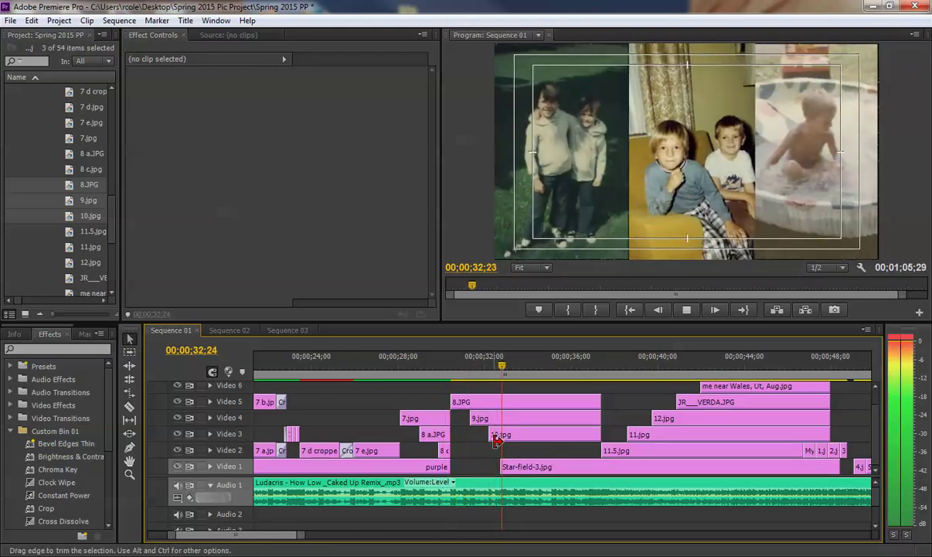
pyautogui.press('space')
pyautogui.click(457, 365)
pyautogui.press('space')
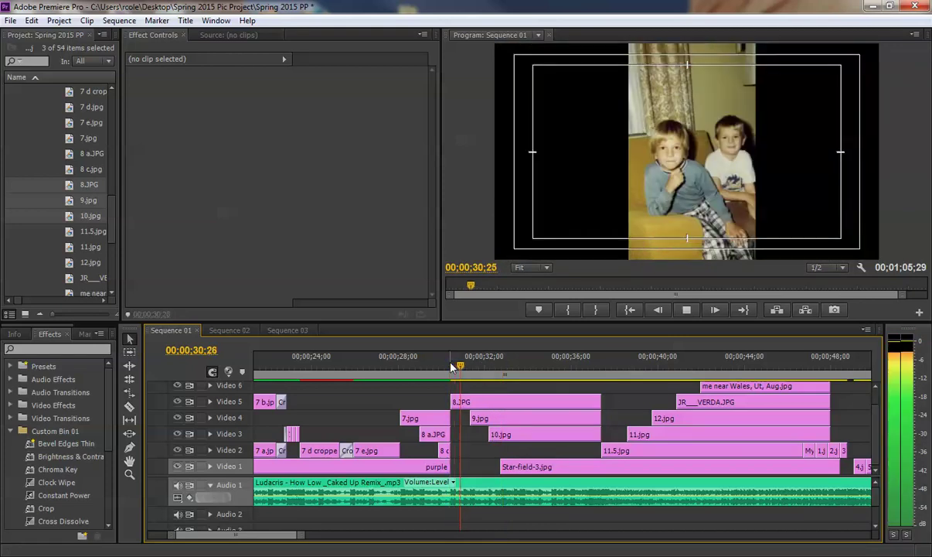
pyautogui.press('space')
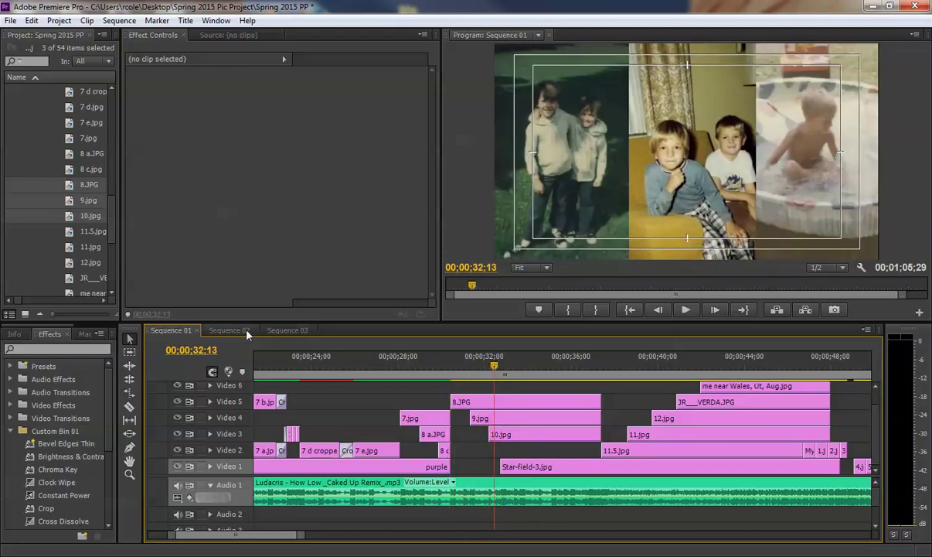
# Return to Sequence 03, play the transition after 8 c.jpg, and extend the start of 8.JPG back to the end of the Purple clip.
pyautogui.click(290, 331)
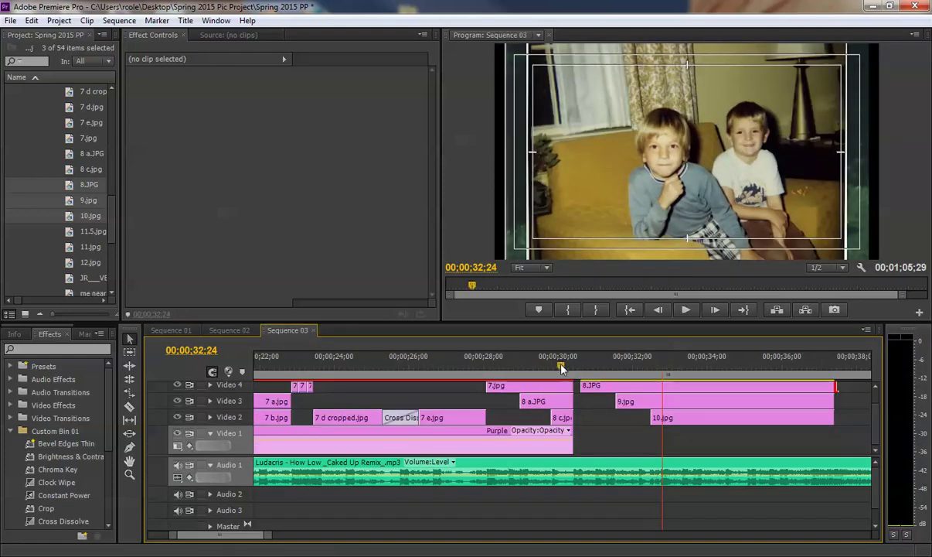
pyautogui.click(562, 367)
pyautogui.press('space')
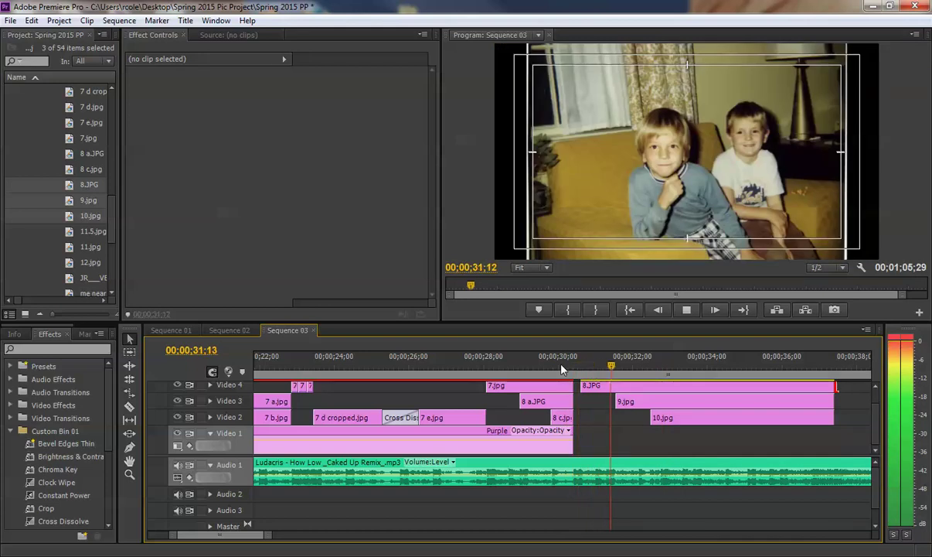
pyautogui.click(568, 368)
pyautogui.press('space')
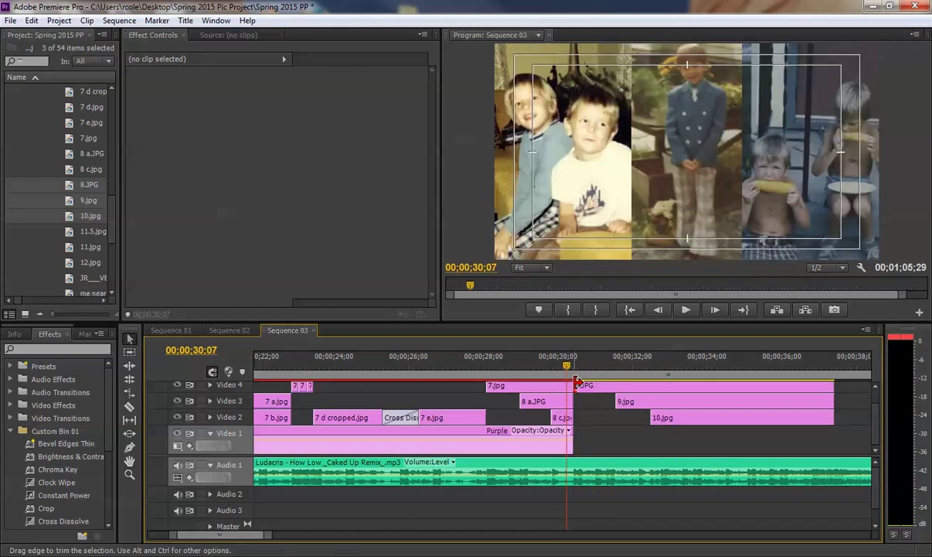
# Play on to the next beat and extend the start of 9.jpg back to 00;00;31;09.
pyautogui.press('space')
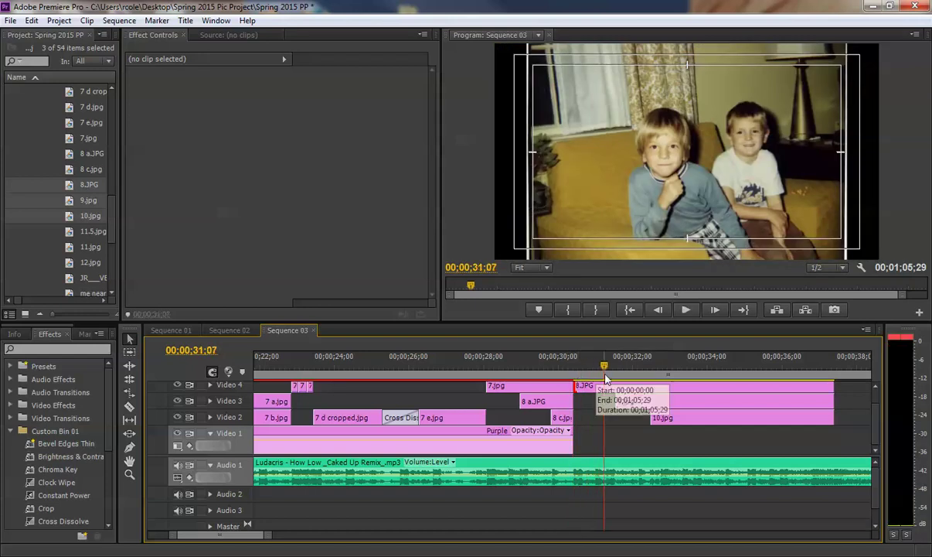
pyautogui.click(605, 371)
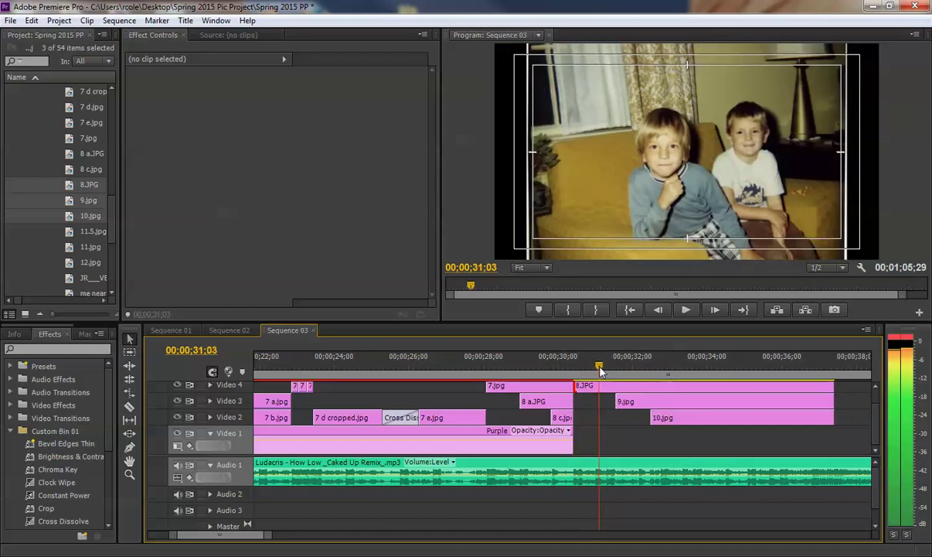
pyautogui.moveTo(605, 371); pyautogui.dragTo(609, 371)
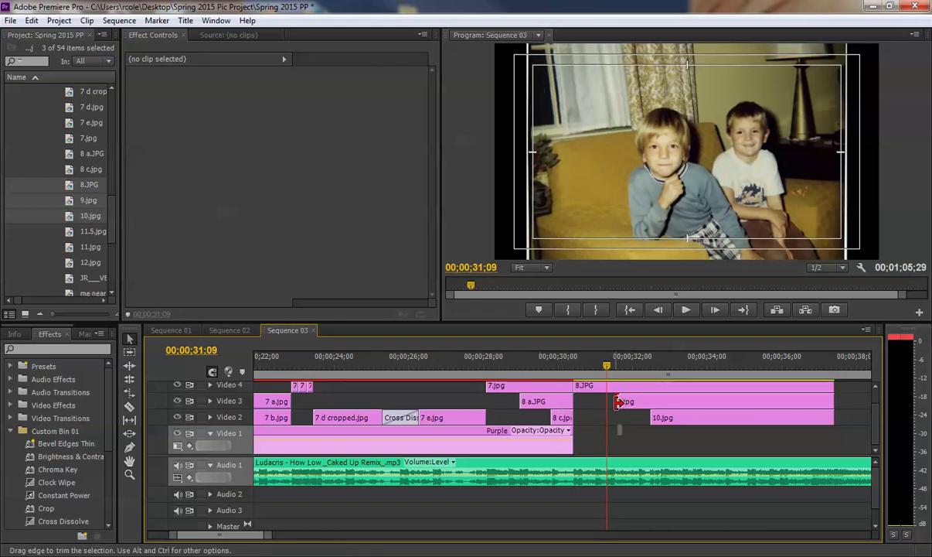
pyautogui.moveTo(617, 401); pyautogui.dragTo(613, 401)
# Play on to the following beat, fine-tune the playhead to 00;00;32;05, and extend the start of 10.jpg back to it.
pyautogui.press('space')
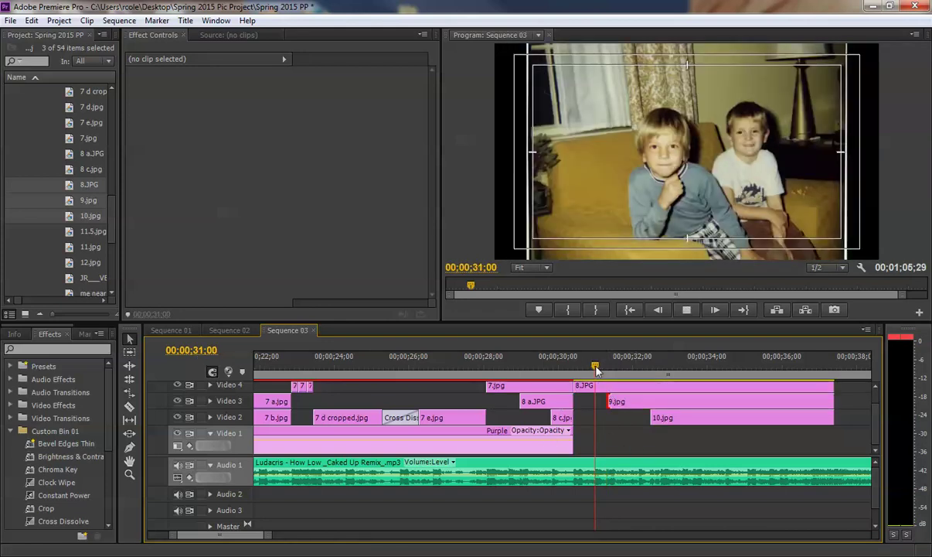
pyautogui.press('space')
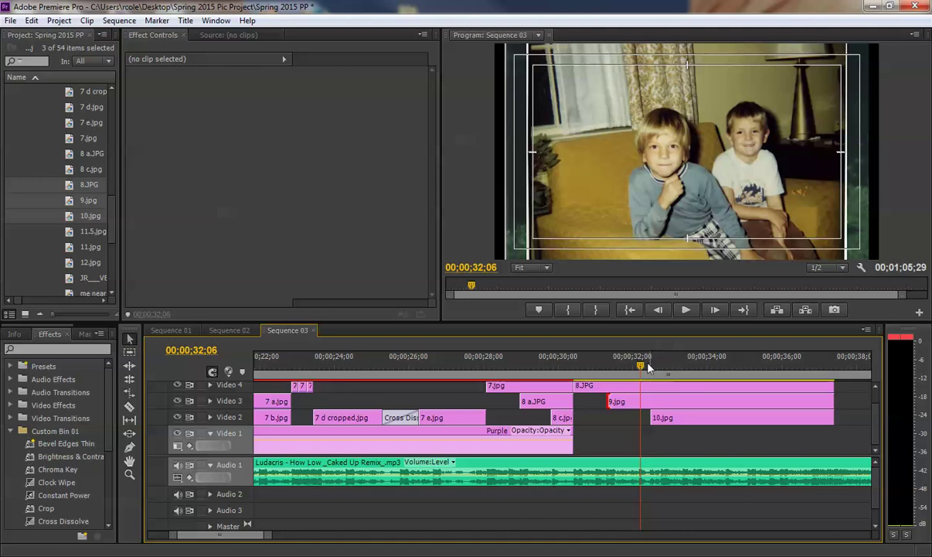
pyautogui.click(639, 368)
pyautogui.press('Left')
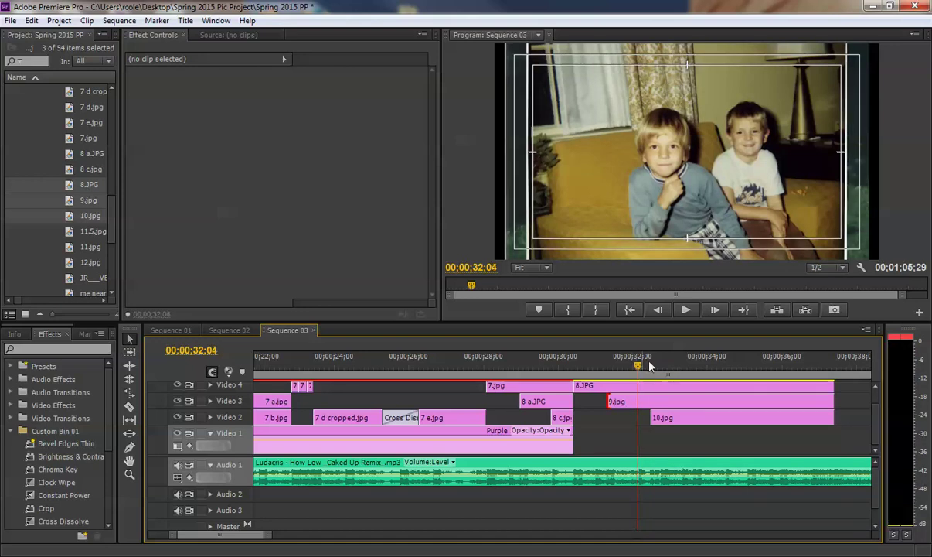
pyautogui.press('Left')
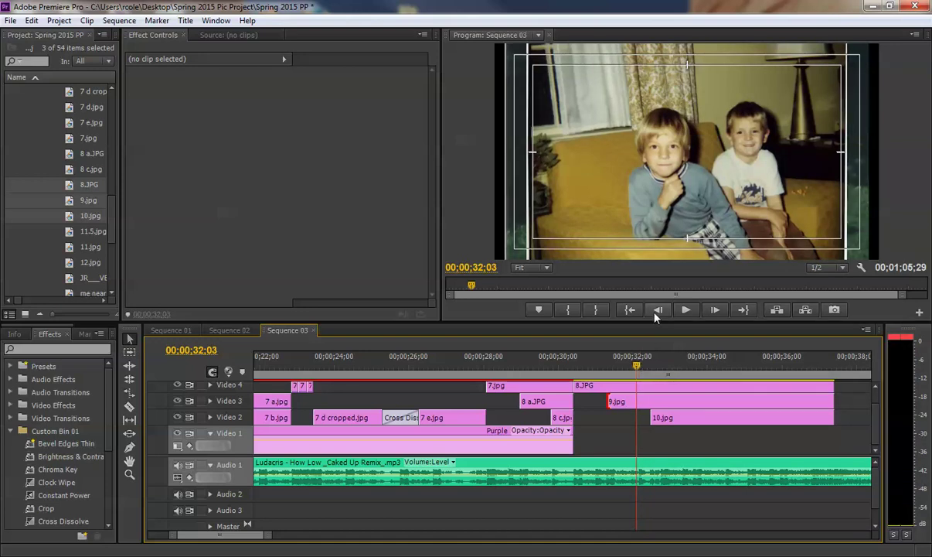
pyautogui.click(715, 310)
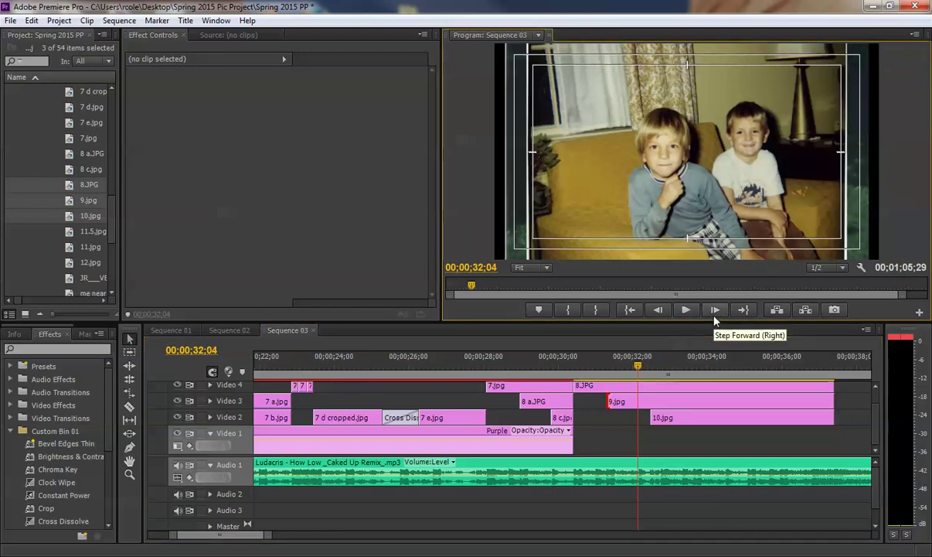
pyautogui.click(715, 310)
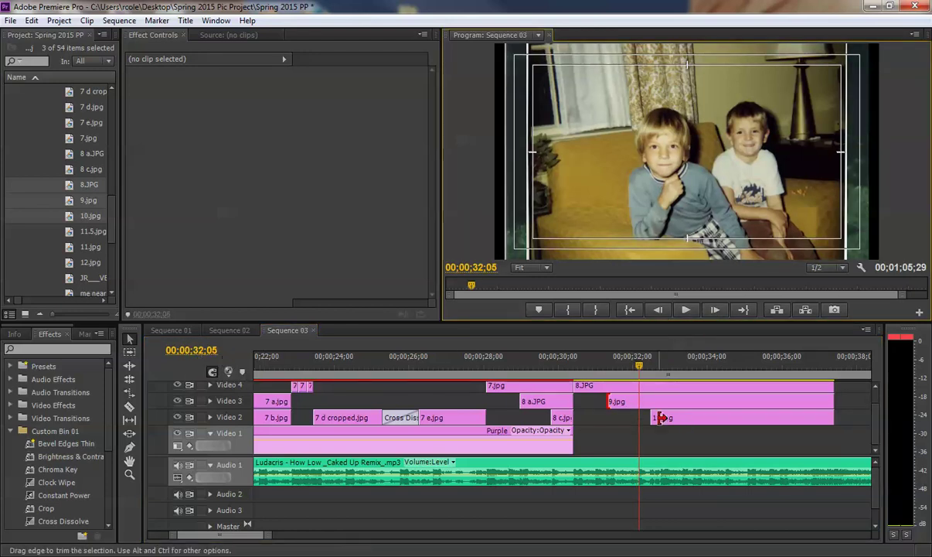
pyautogui.moveTo(650, 417); pyautogui.dragTo(640, 417)
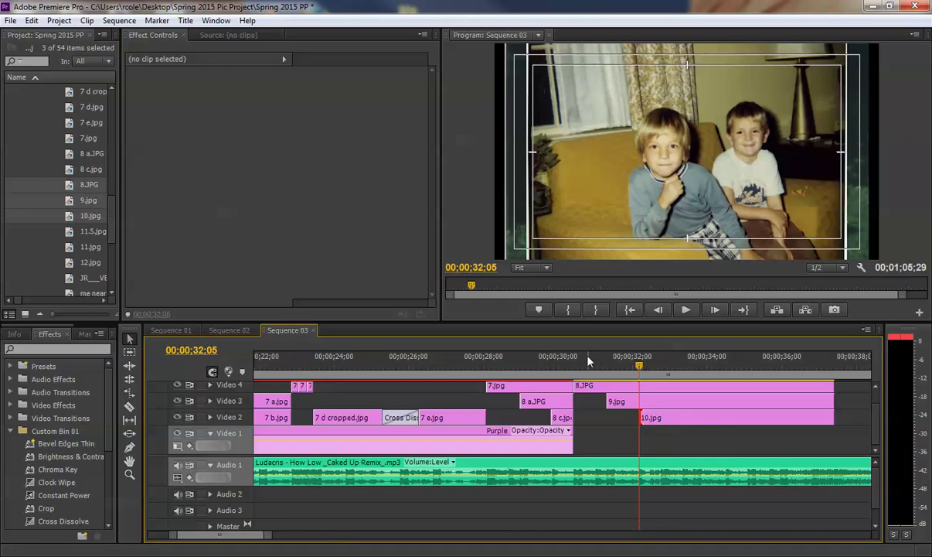
# Play Sequence 03 from 00;00;29;15 to review the staggered entrances of 8.JPG, 9.jpg and 10.jpg against the music.
pyautogui.click(540, 361)
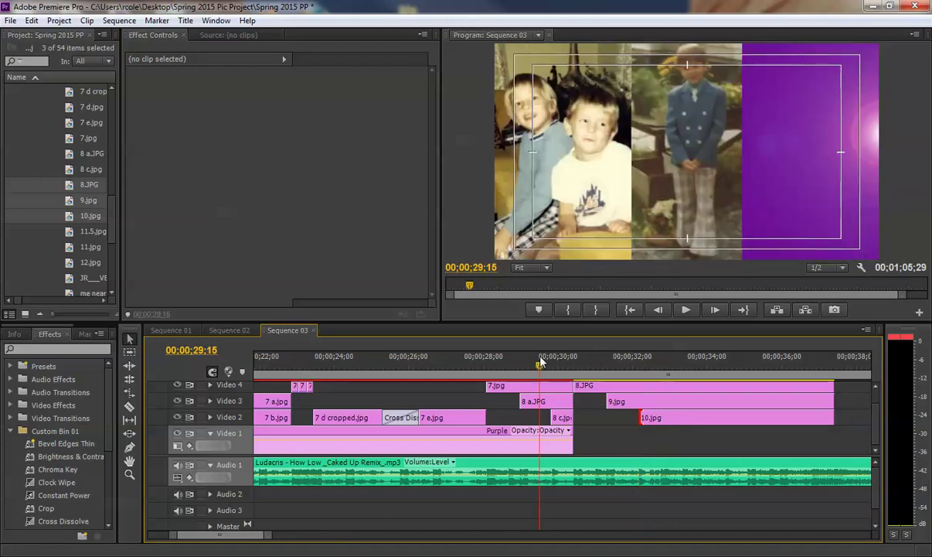
pyautogui.press('space')
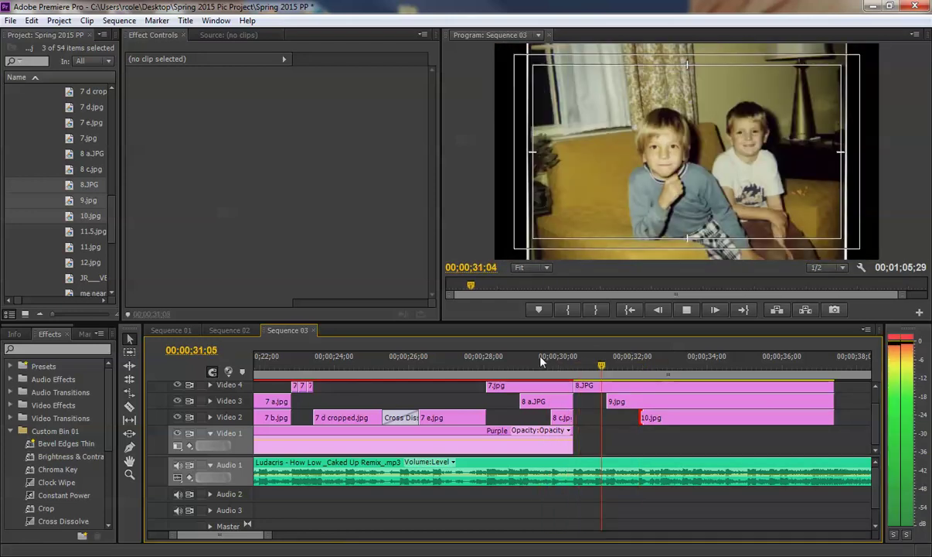
pyautogui.press('space')
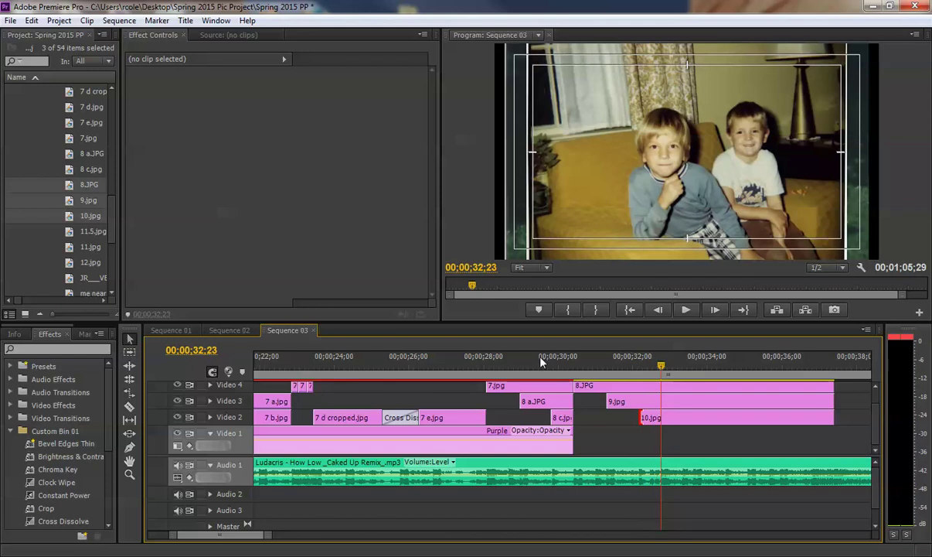
# Search the effects for "crop" and apply the Transform Crop effect to the 8.JPG clip.
pyautogui.click(572, 362)
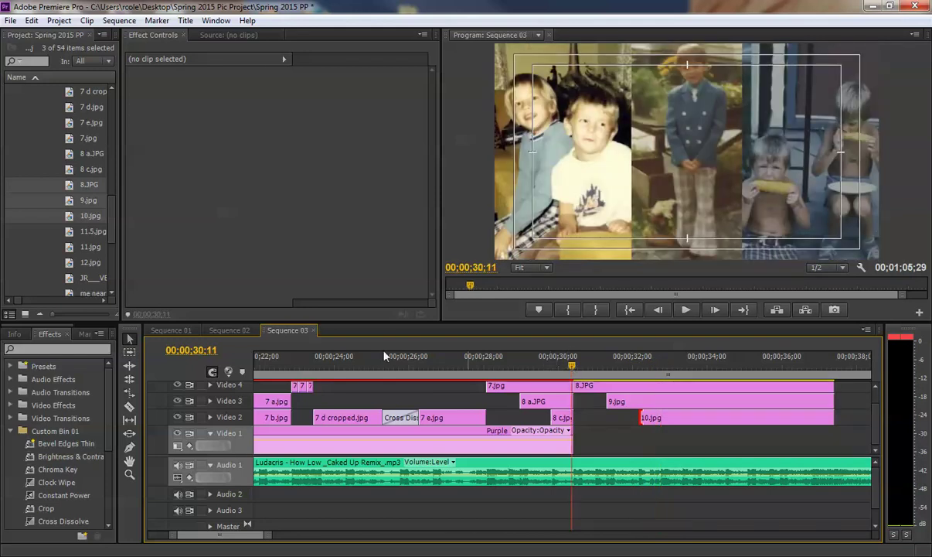
pyautogui.click(9, 431)
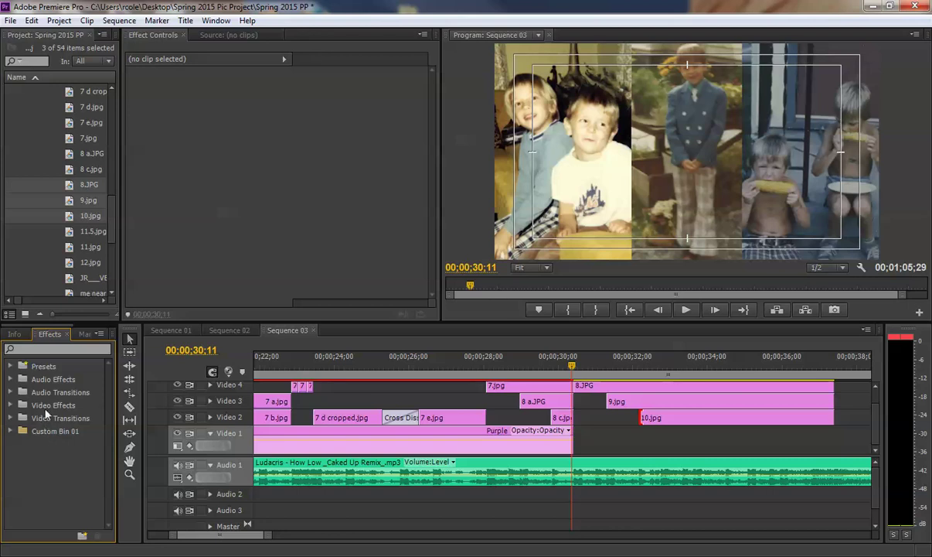
pyautogui.click(39, 347)
pyautogui.write('crop')
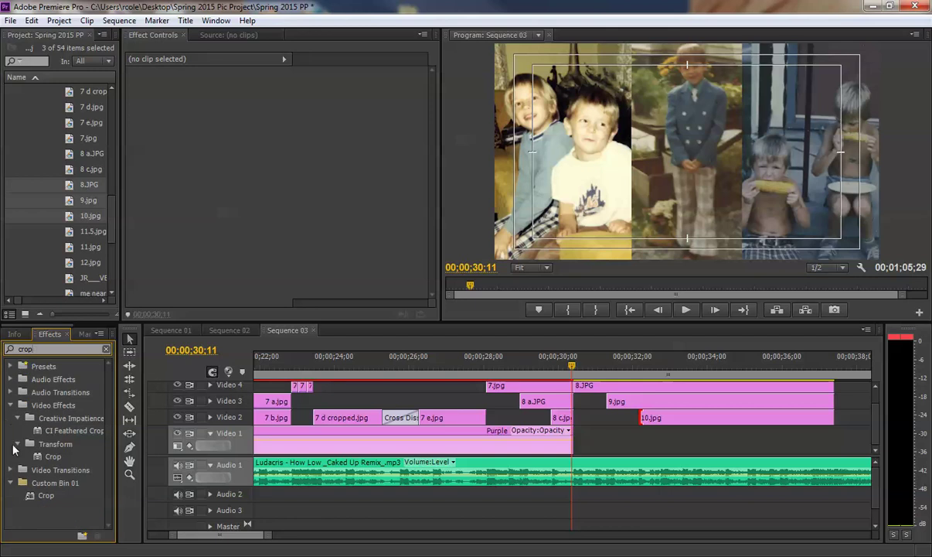
pyautogui.click(51, 456)
pyautogui.moveTo(116, 437); pyautogui.dragTo(613, 386)
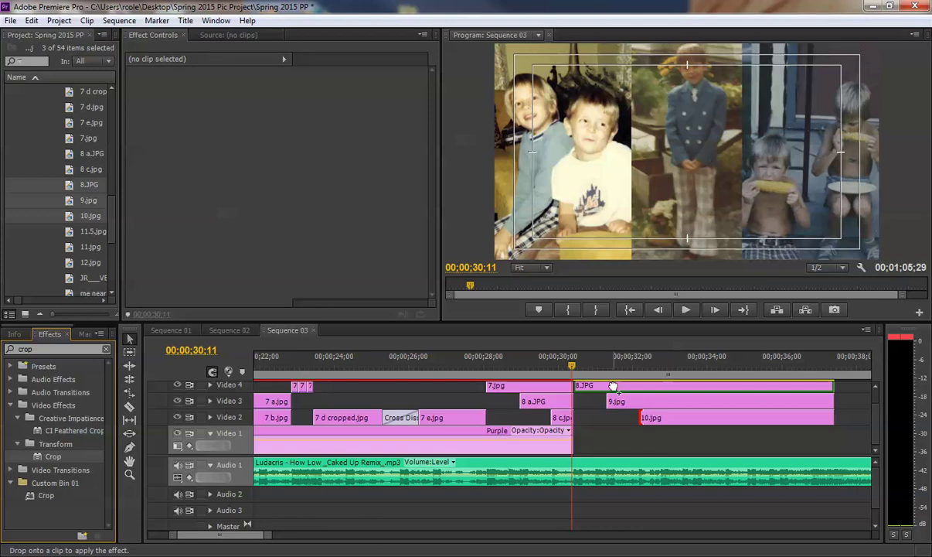
pyautogui.moveTo(613, 386); pyautogui.dragTo(615, 390)
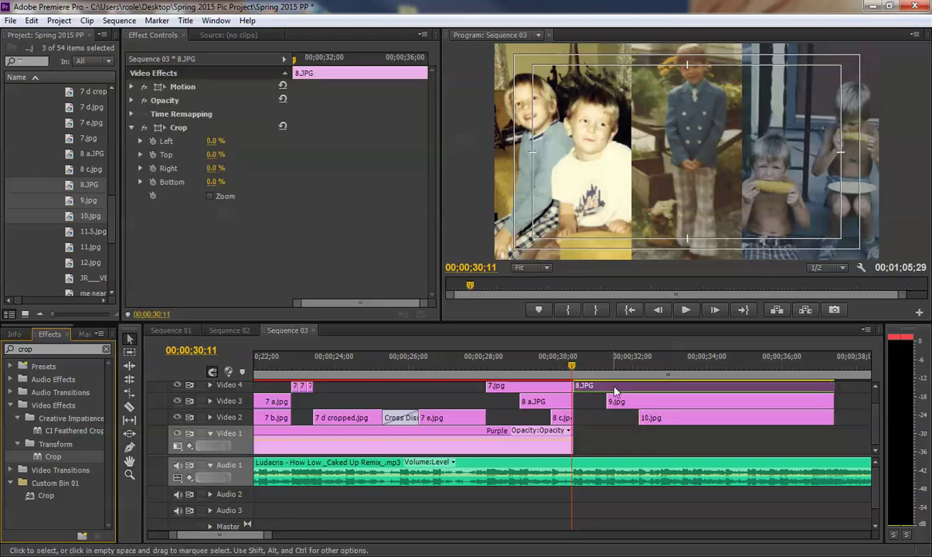
# Bring 8.JPG into view at 00;00;30;25 and crop it by 29.6% on the left and 20.7% on the right.
pyautogui.click(558, 366)
pyautogui.press('space')
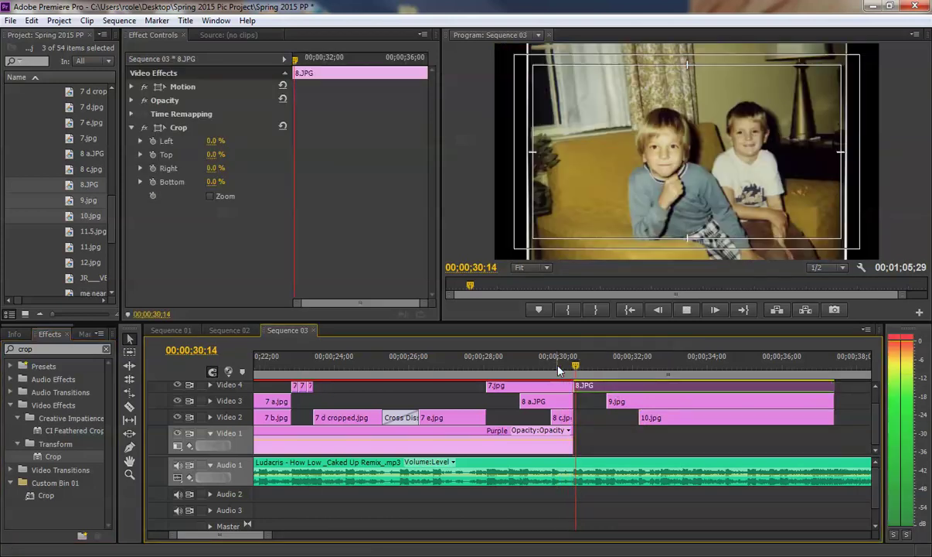
pyautogui.press('space')
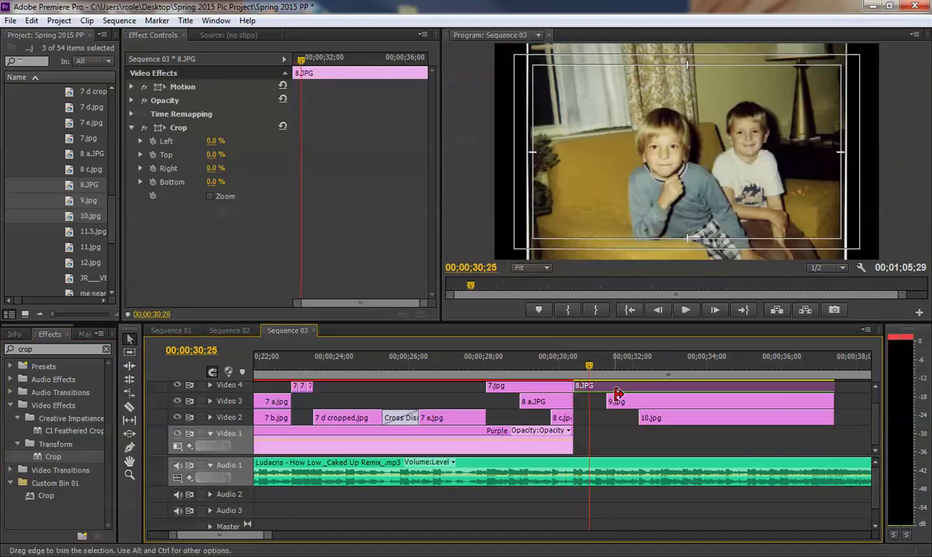
pyautogui.click(184, 128)
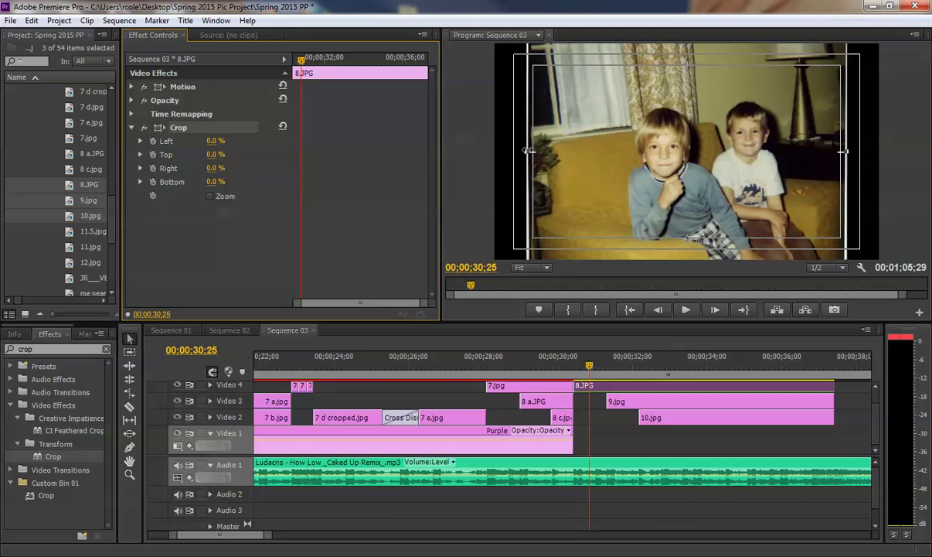
pyautogui.moveTo(532, 152); pyautogui.dragTo(621, 156)
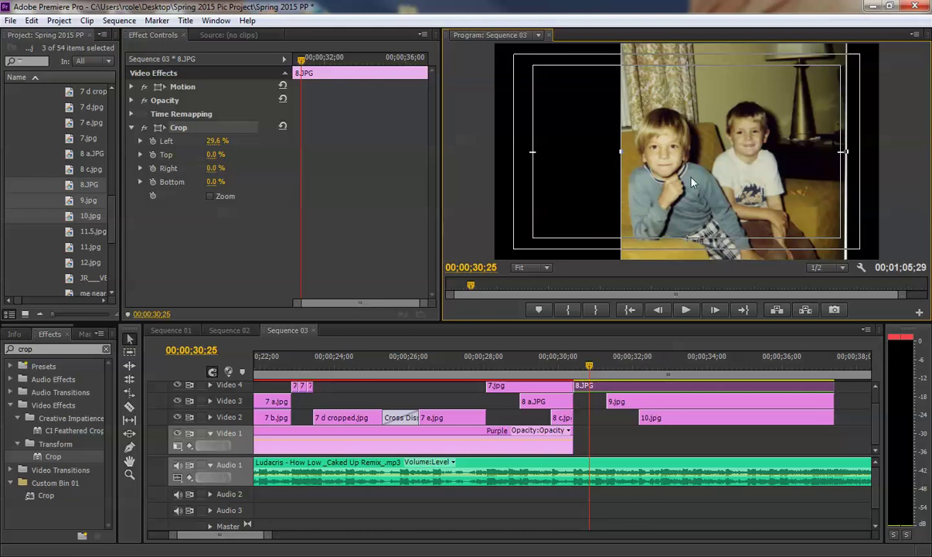
pyautogui.moveTo(845, 152); pyautogui.dragTo(780, 145)
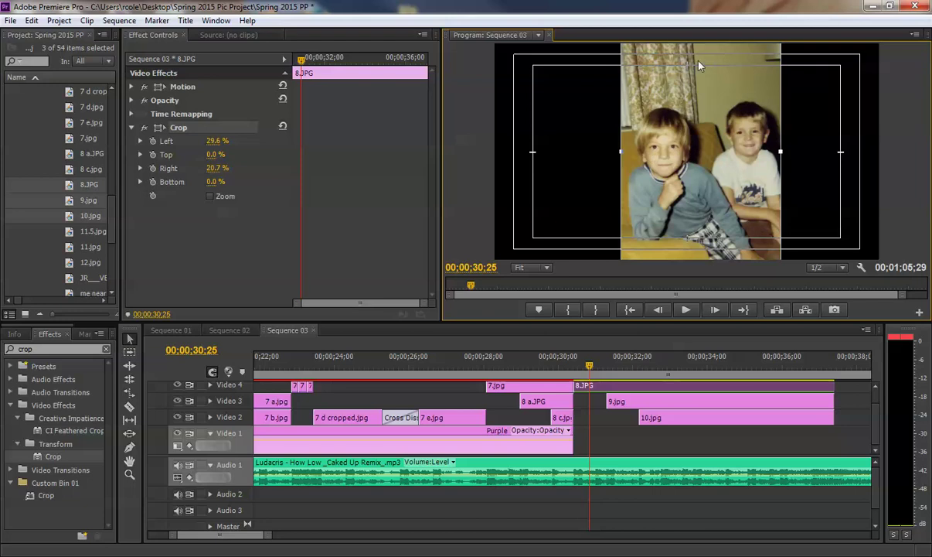
# Scale 8.JPG to 87 and set its position to 668, 443.
pyautogui.click(131, 87)
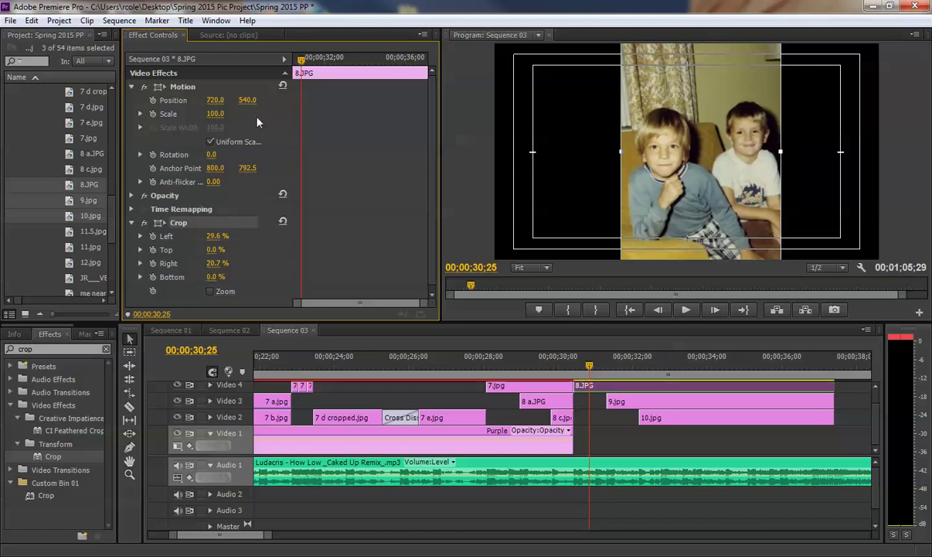
pyautogui.click(214, 114)
pyautogui.write('91')
pyautogui.press('Return')
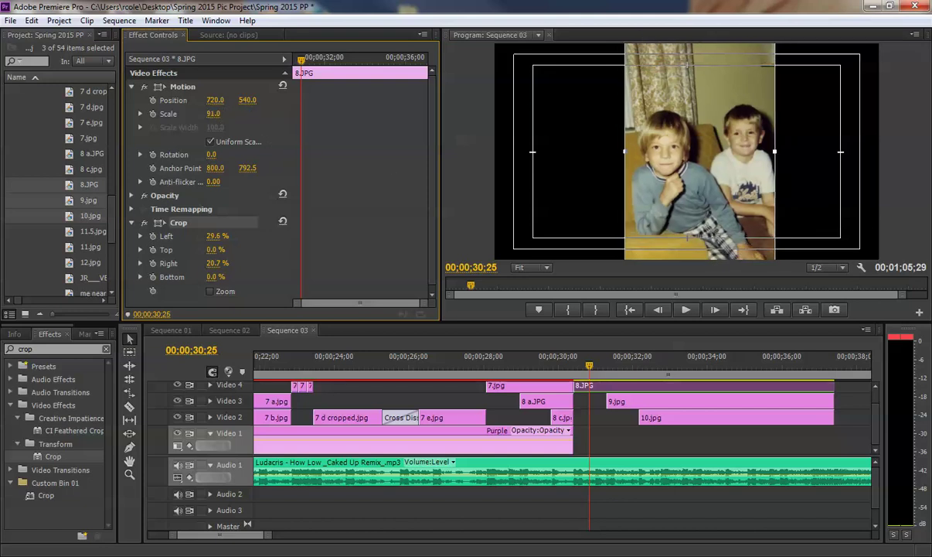
pyautogui.moveTo(213, 113); pyautogui.dragTo(176, 100)
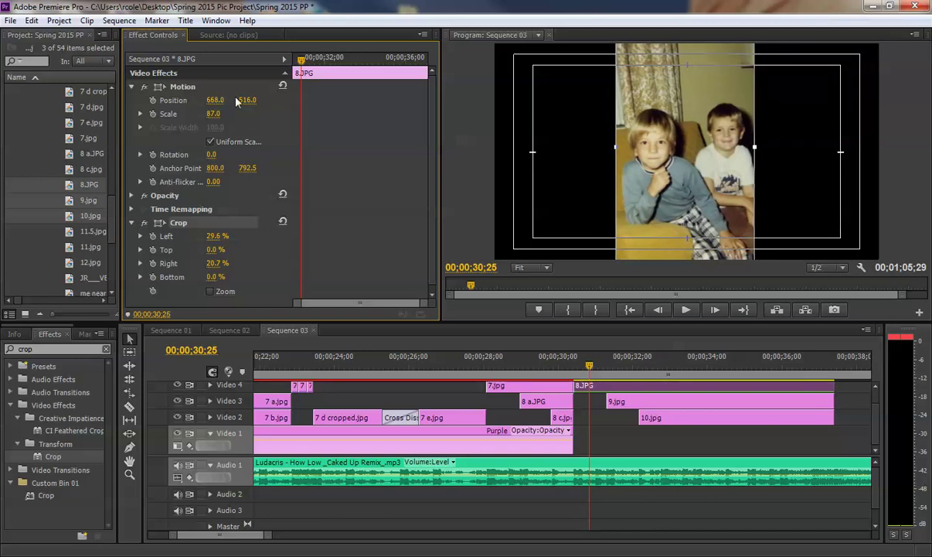
pyautogui.moveTo(247, 100); pyautogui.dragTo(224, 100)
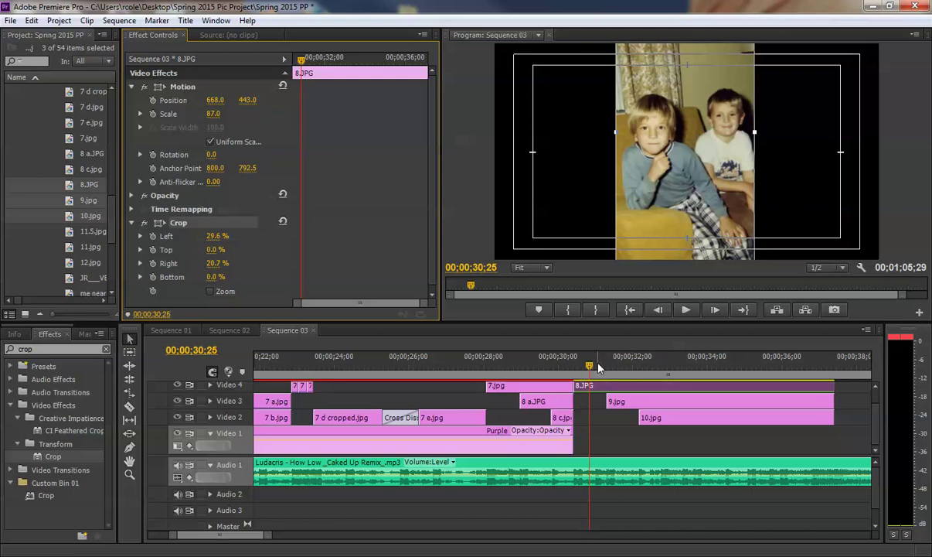
# Play on until 9.jpg appears, then scale it to 74 and position it at 225, 490, left of 8.JPG.
pyautogui.moveTo(607, 365); pyautogui.dragTo(553, 367)
pyautogui.press('space')
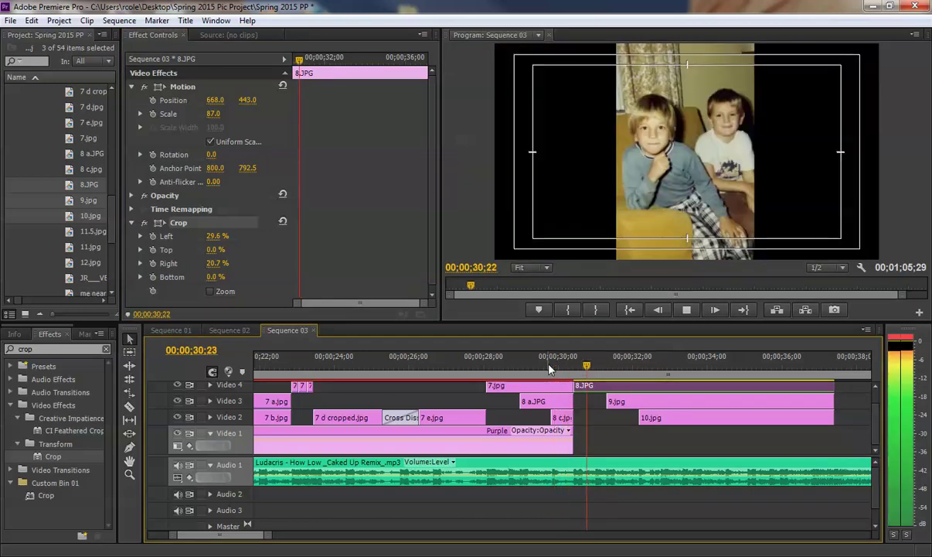
pyautogui.press('space')
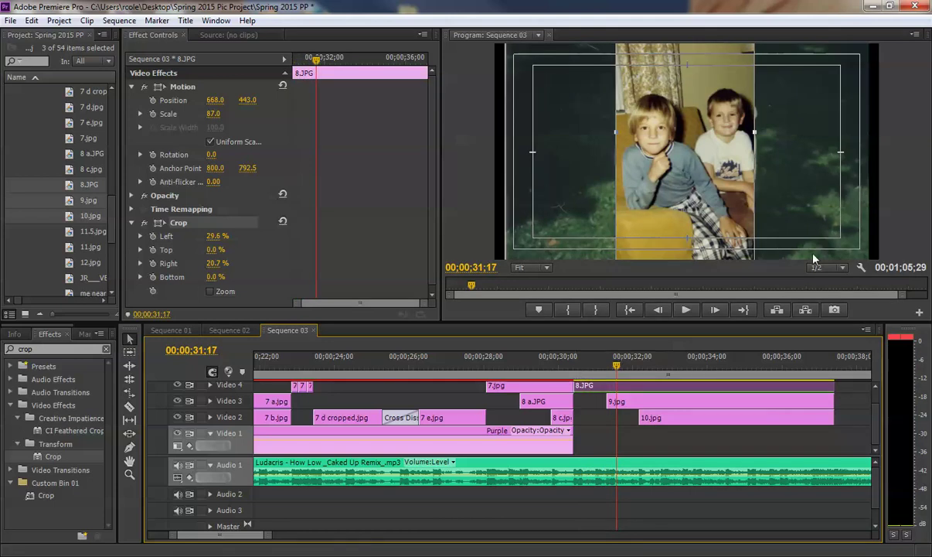
pyautogui.click(680, 401)
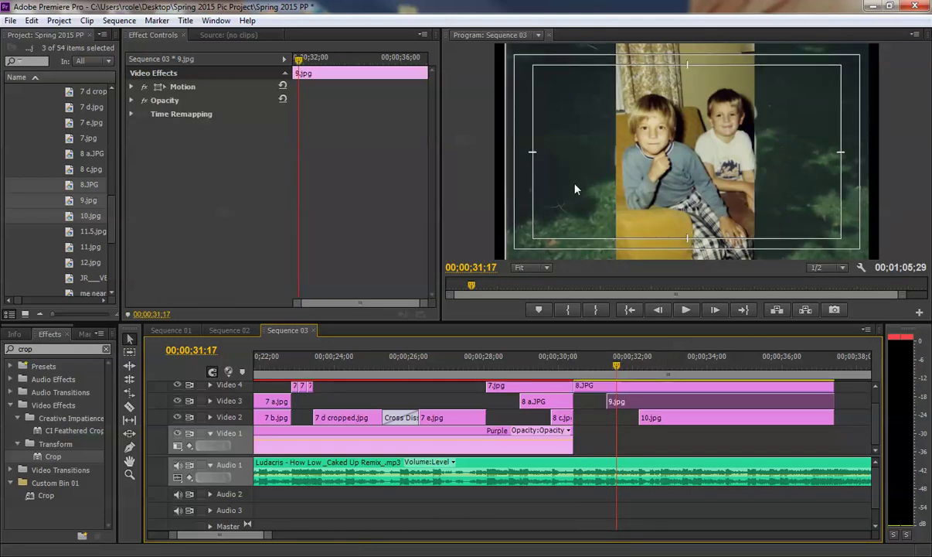
pyautogui.click(131, 87)
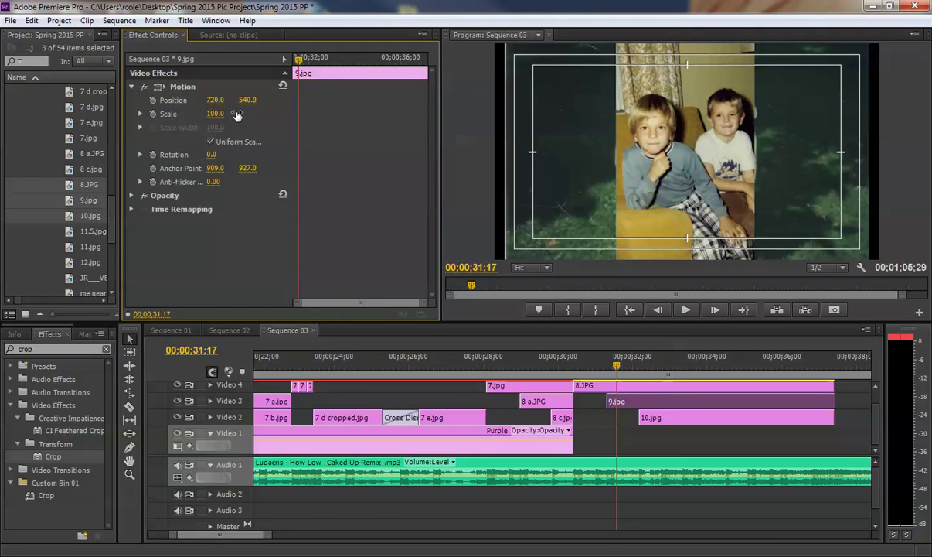
pyautogui.moveTo(212, 100); pyautogui.dragTo(179, 113)
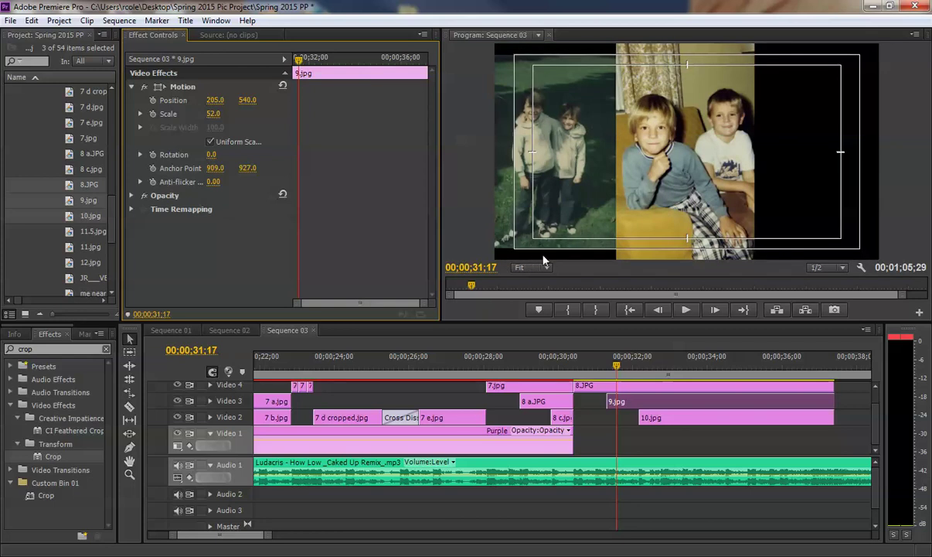
pyautogui.moveTo(213, 114)
pyautogui.mouseDown()
pyautogui.moveTo(248, 101)
pyautogui.moveTo(220, 102)
pyautogui.mouseUp()
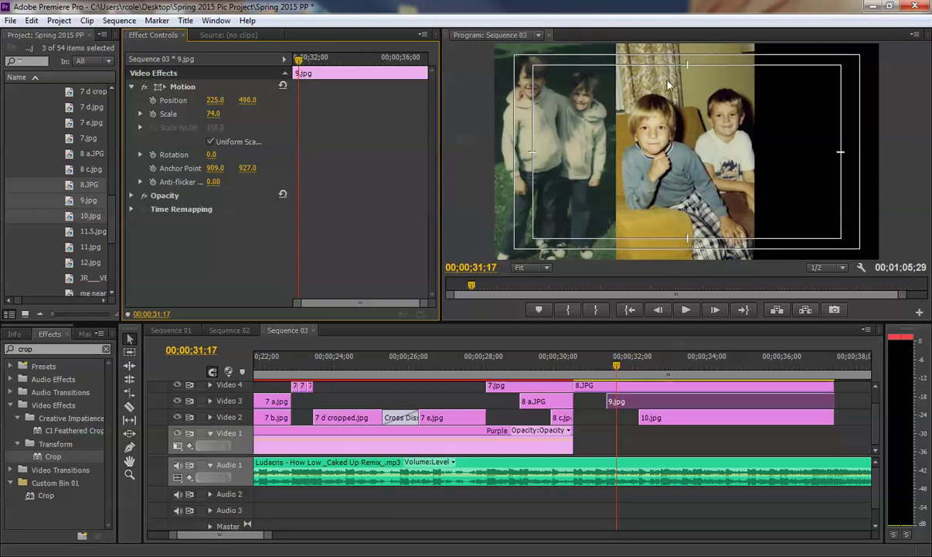
# Play on until 10.jpg appears, then scale it to 140 and position it at 1516, 540, right of 8.JPG.
pyautogui.click(562, 362)
pyautogui.press('space')
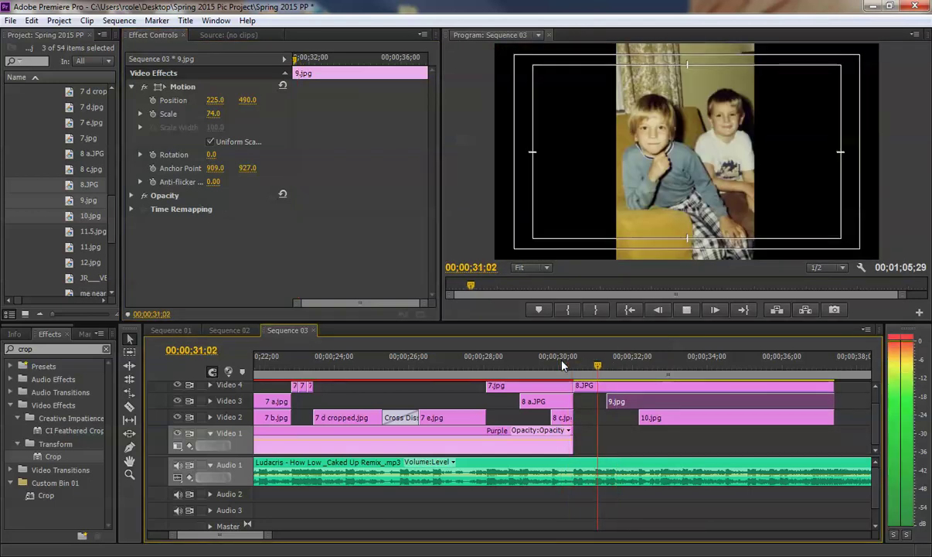
pyautogui.press('space')
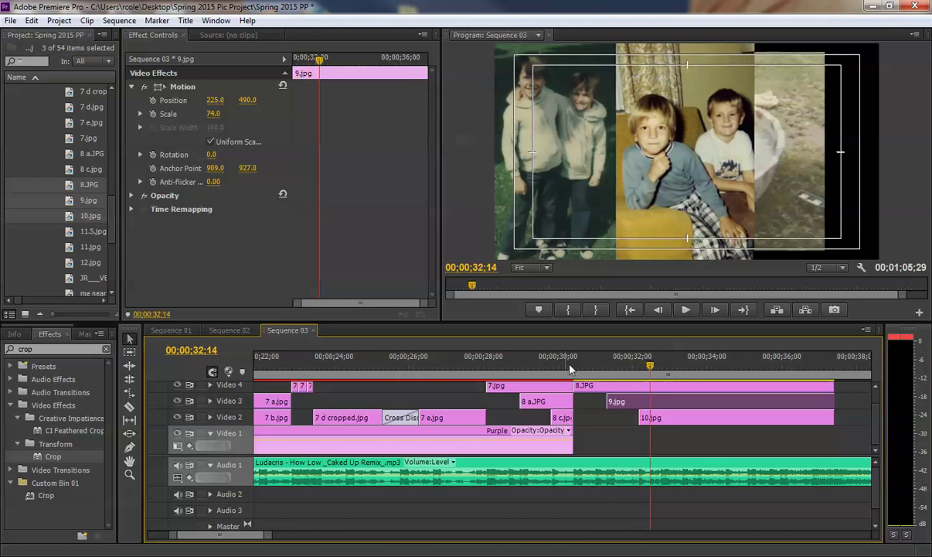
pyautogui.click(691, 417)
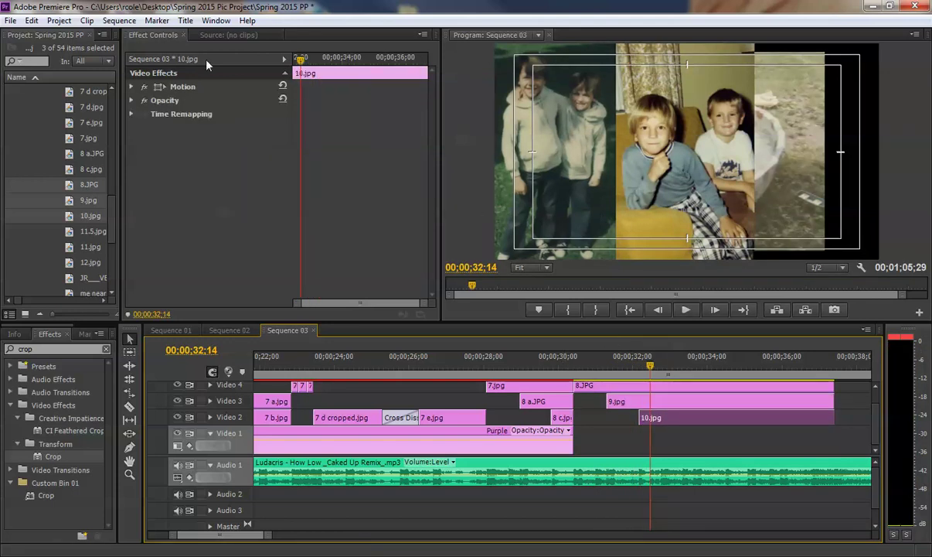
pyautogui.click(132, 87)
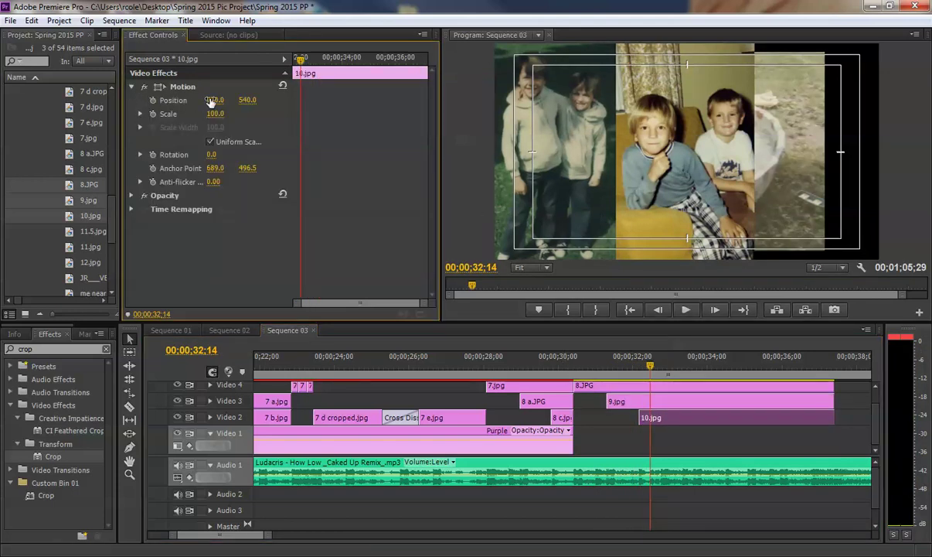
pyautogui.moveTo(210, 102); pyautogui.dragTo(147, 126)
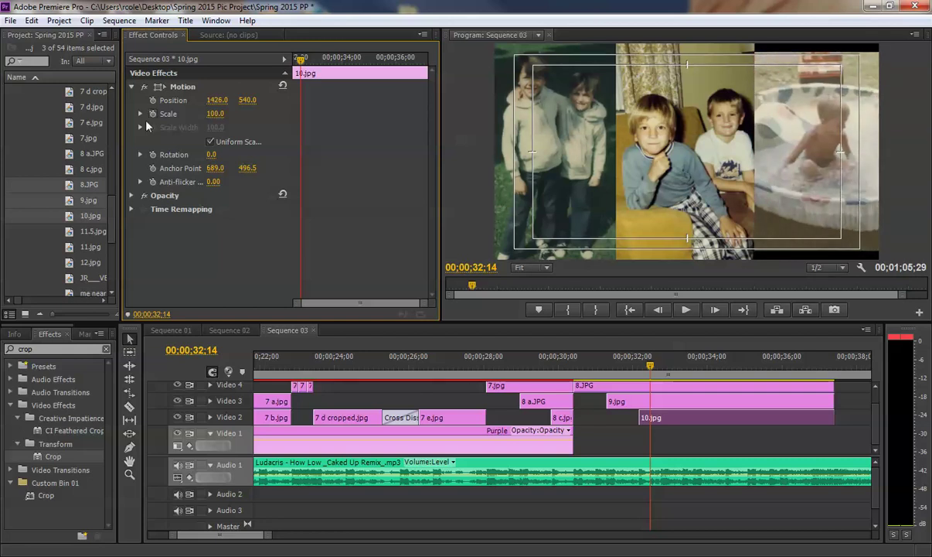
pyautogui.moveTo(217, 114); pyautogui.dragTo(258, 99)
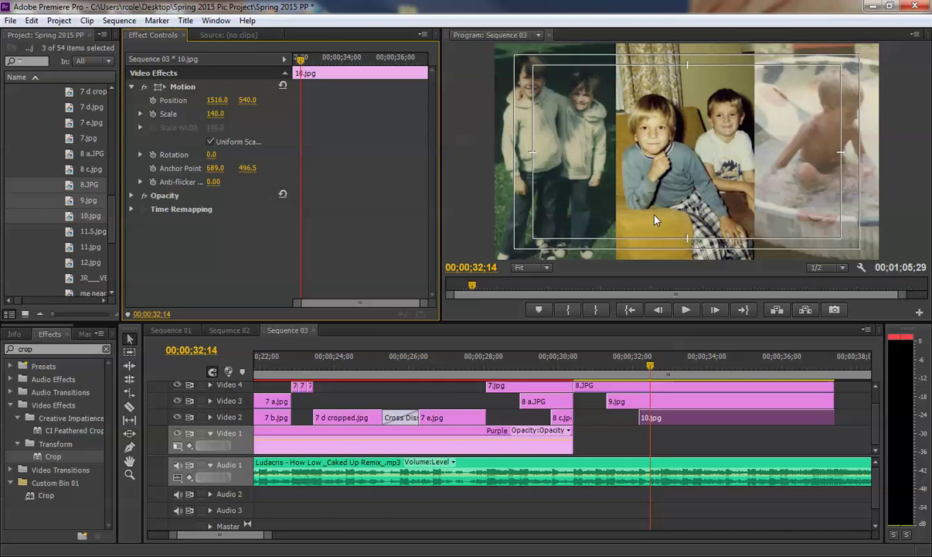
# Turn on Scale keyframing for 8.JPG at 00;00;31;02.
pyautogui.click(599, 365)
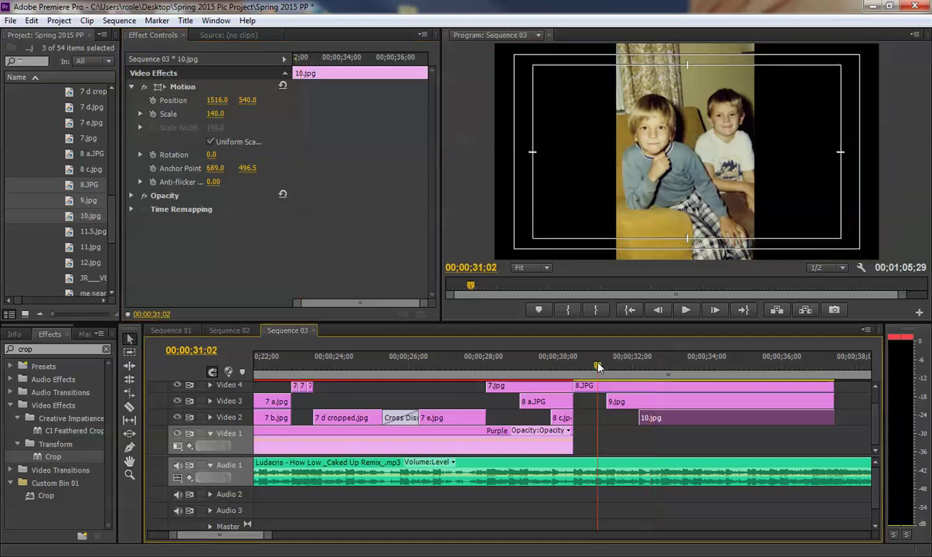
pyautogui.click(610, 387)
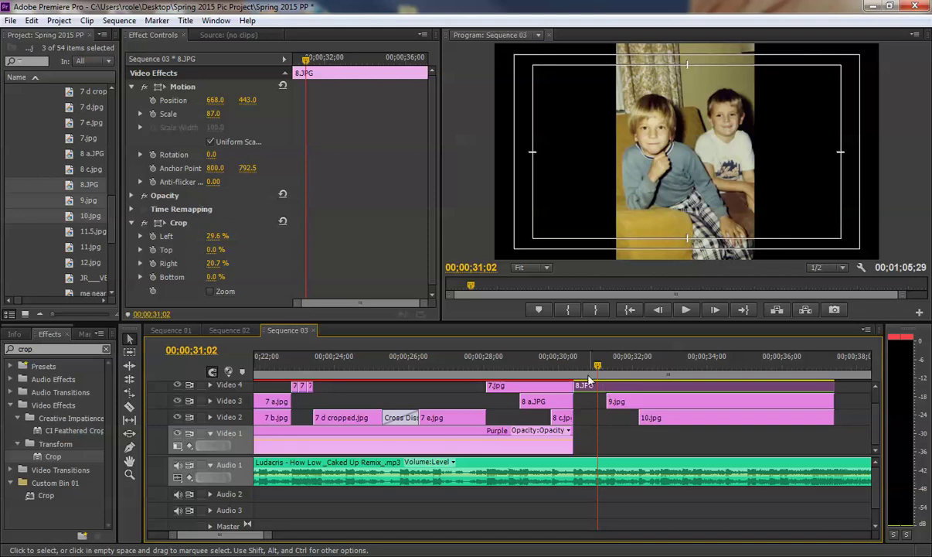
pyautogui.click(153, 114)
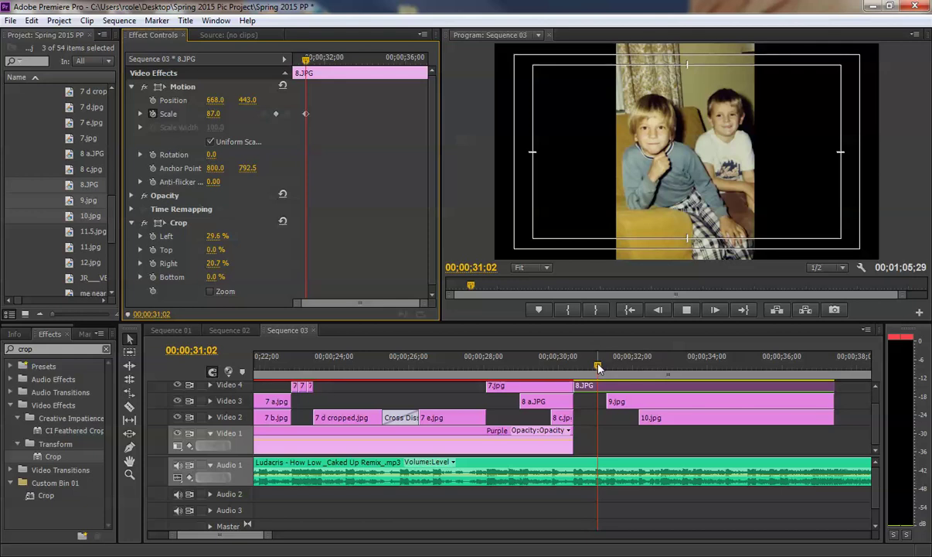
# Play on to the next beat, fine-tune the playhead to 00;00;32;22, and move 8.JPG's Scale keyframe there.
pyautogui.press('space')
pyautogui.press('space')
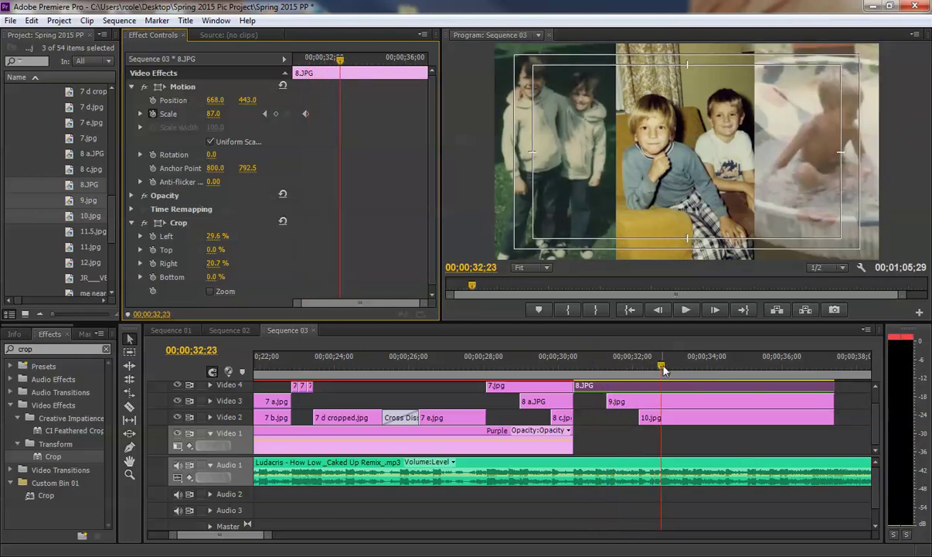
pyautogui.moveTo(662, 370)
pyautogui.mouseDown()
pyautogui.moveTo(644, 369)
pyautogui.moveTo(659, 369)
pyautogui.mouseUp()
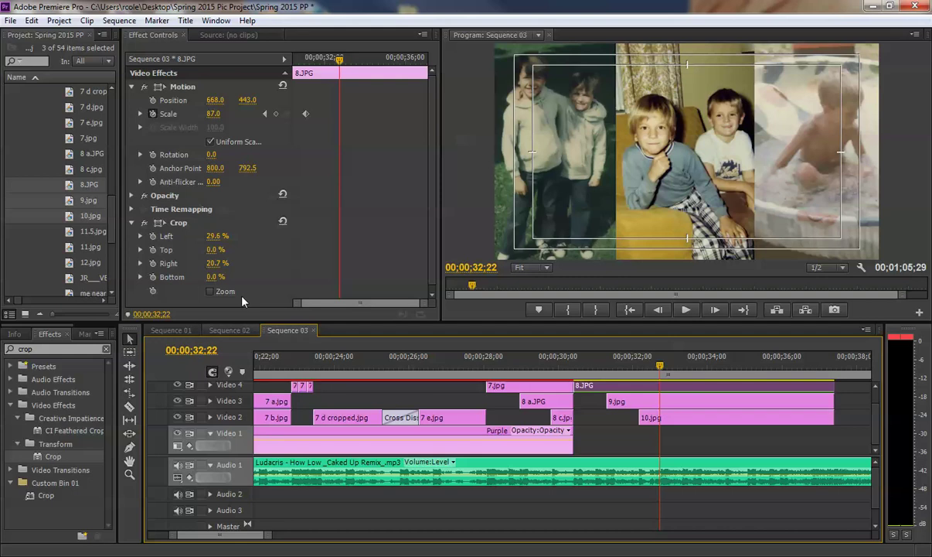
pyautogui.moveTo(307, 114); pyautogui.dragTo(338, 115)
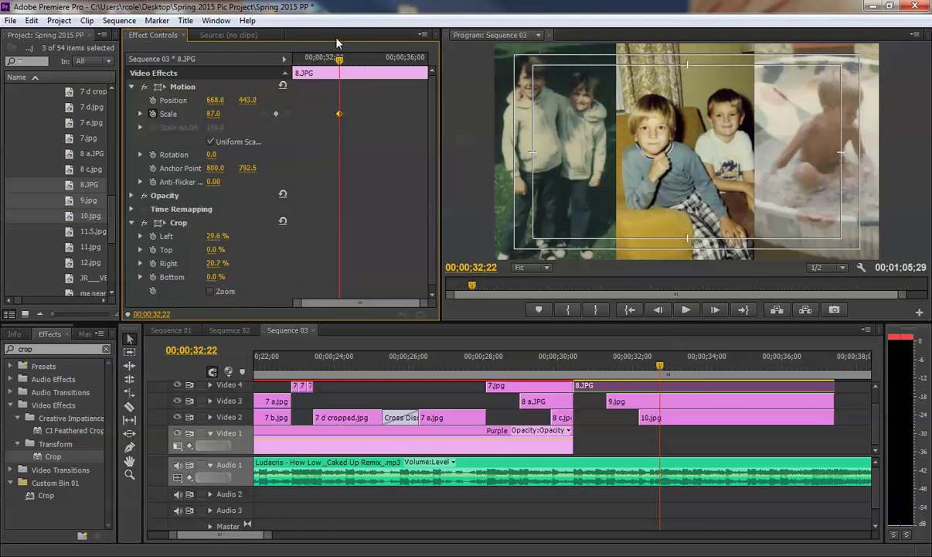
# At 00;00;36;03, set 8.JPG's Scale to 0 and move that keyframe to the end of the clip.
pyautogui.moveTo(341, 65); pyautogui.dragTo(412, 117)
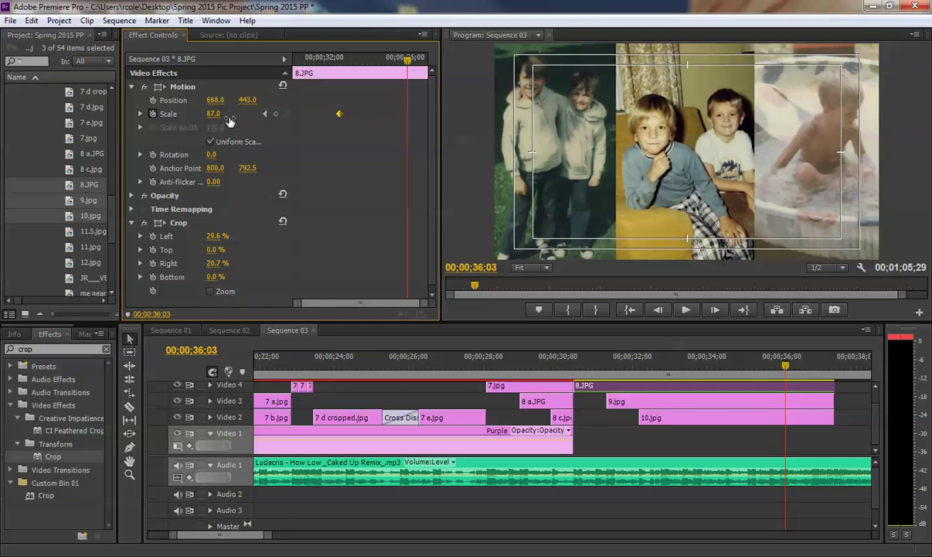
pyautogui.moveTo(219, 115); pyautogui.dragTo(151, 114)
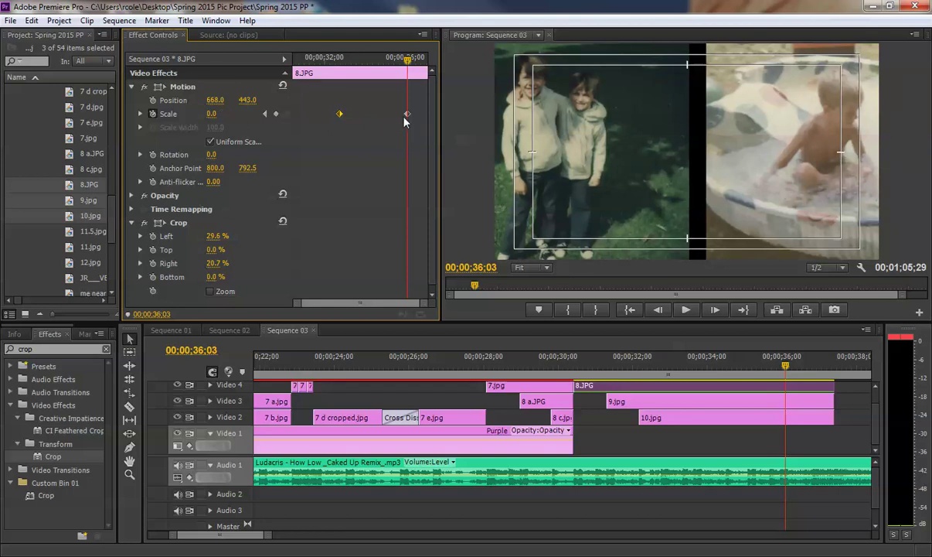
pyautogui.moveTo(407, 115); pyautogui.dragTo(434, 121)
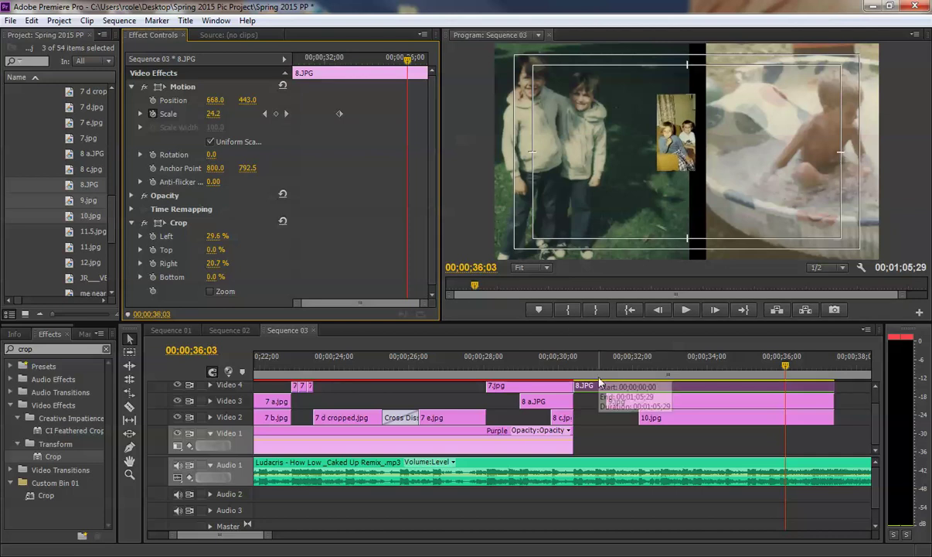
pyautogui.moveTo(583, 384); pyautogui.dragTo(827, 384)
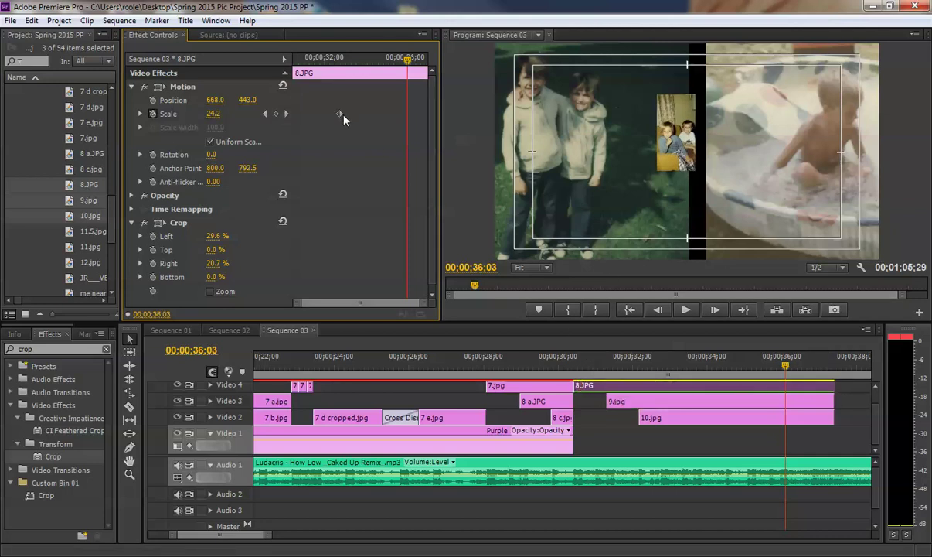
# Play through 8.JPG's shrinking animation, then review the section again from 00;00;32;00.
pyautogui.click(563, 358)
pyautogui.press('space')
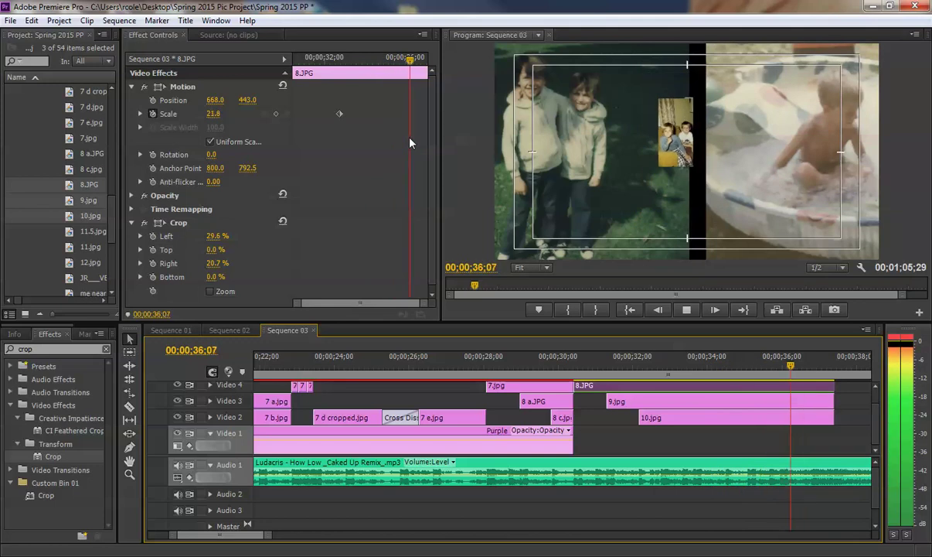
pyautogui.press('space')
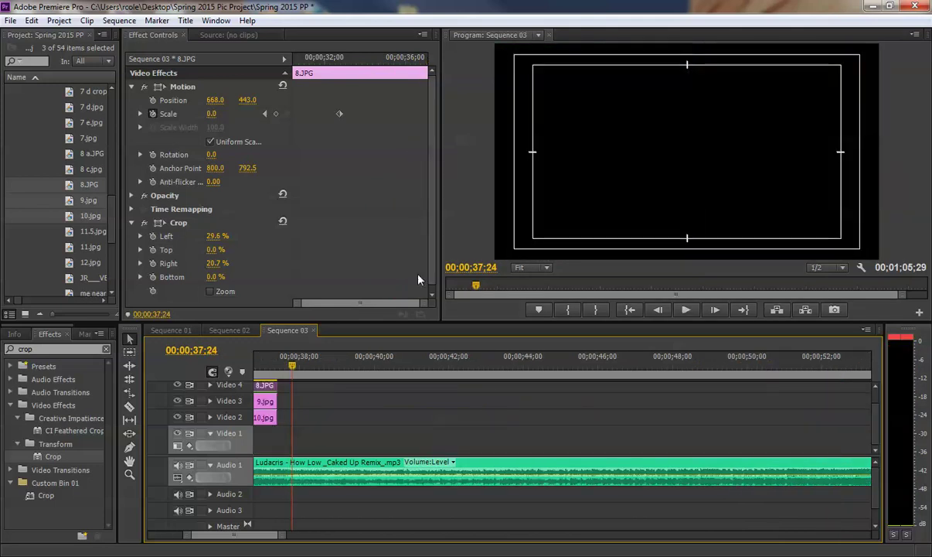
pyautogui.press('-')
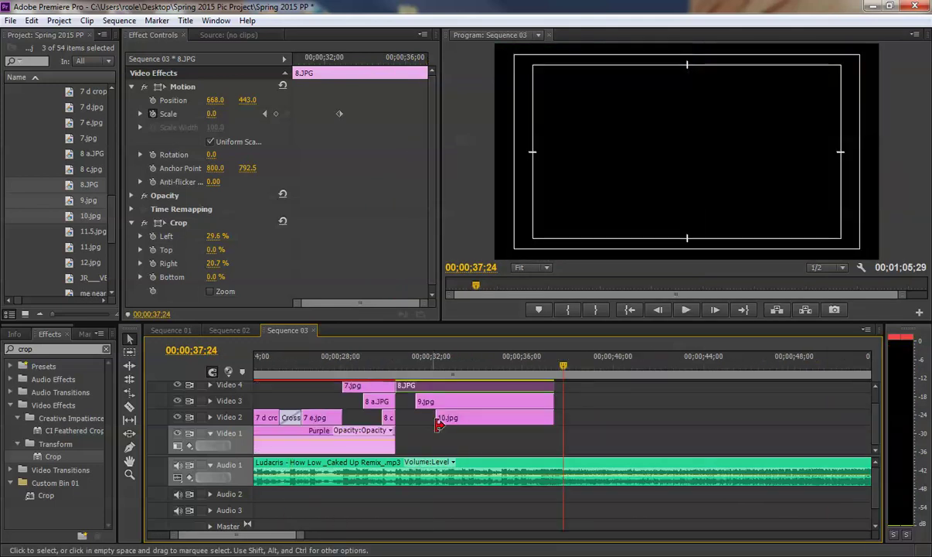
pyautogui.click(432, 360)
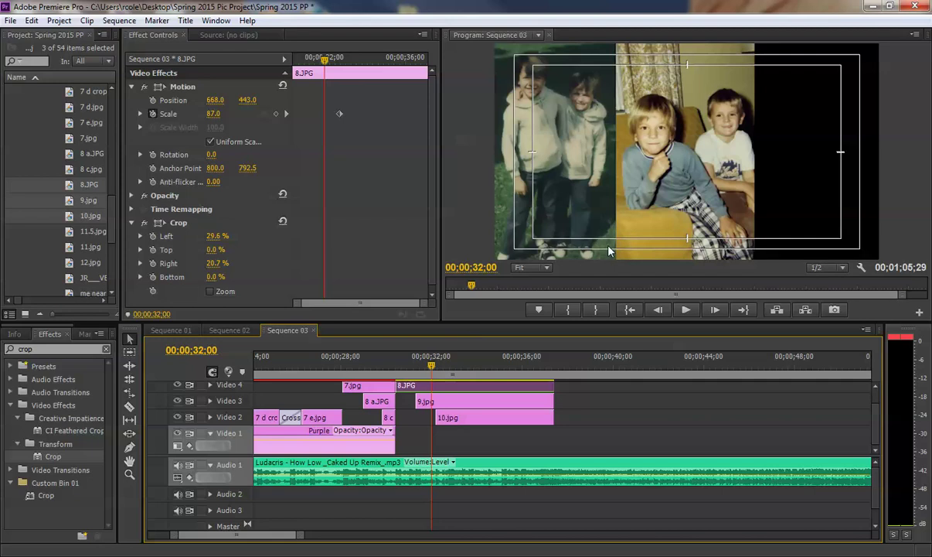
pyautogui.moveTo(410, 360); pyautogui.dragTo(445, 368)
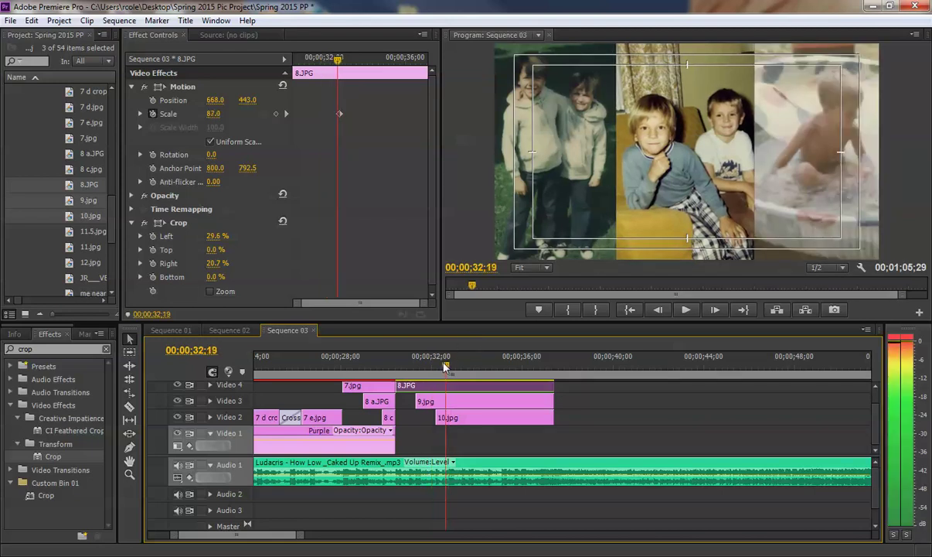
# Return to 8.JPG's first Scale keyframe at 00;00;32;22 and turn on Scale and Position keyframing for 9.jpg there.
pyautogui.click(461, 402)
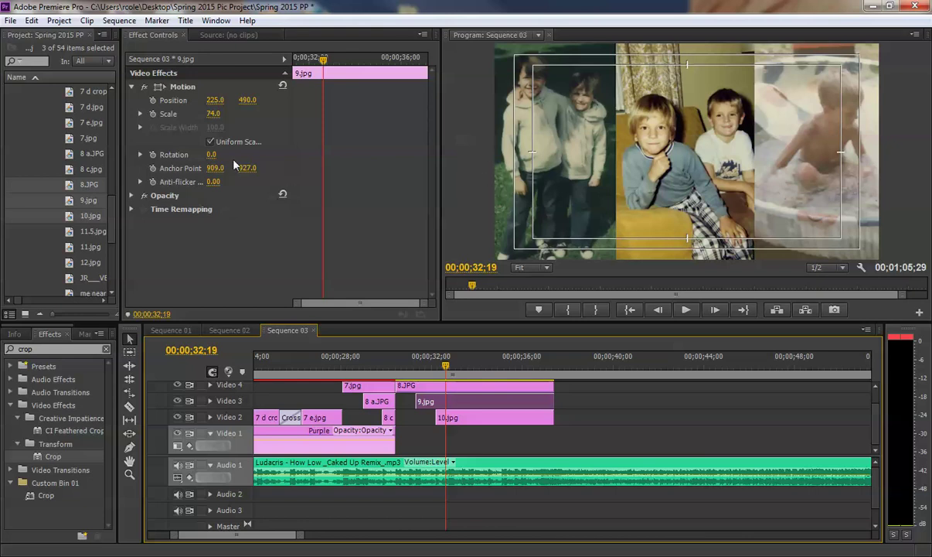
pyautogui.click(439, 385)
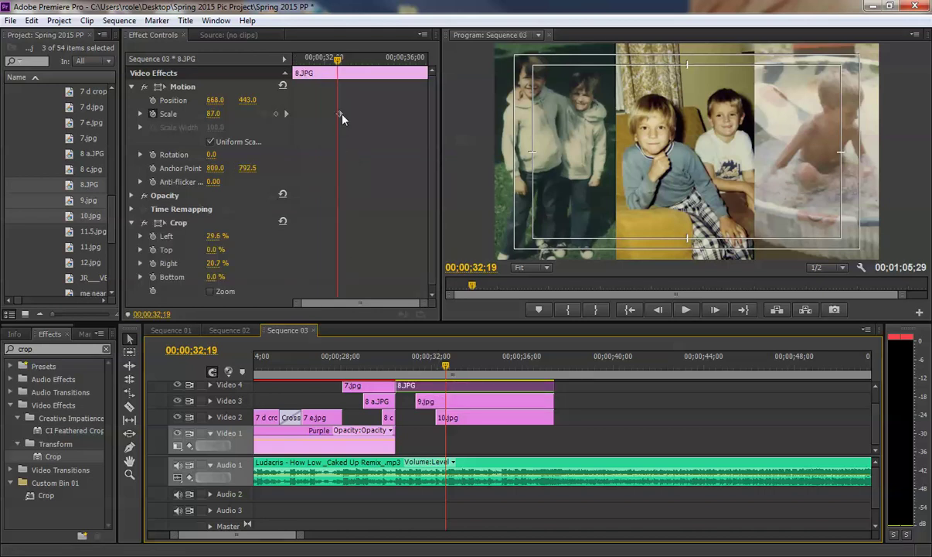
pyautogui.moveTo(337, 59); pyautogui.dragTo(339, 62)
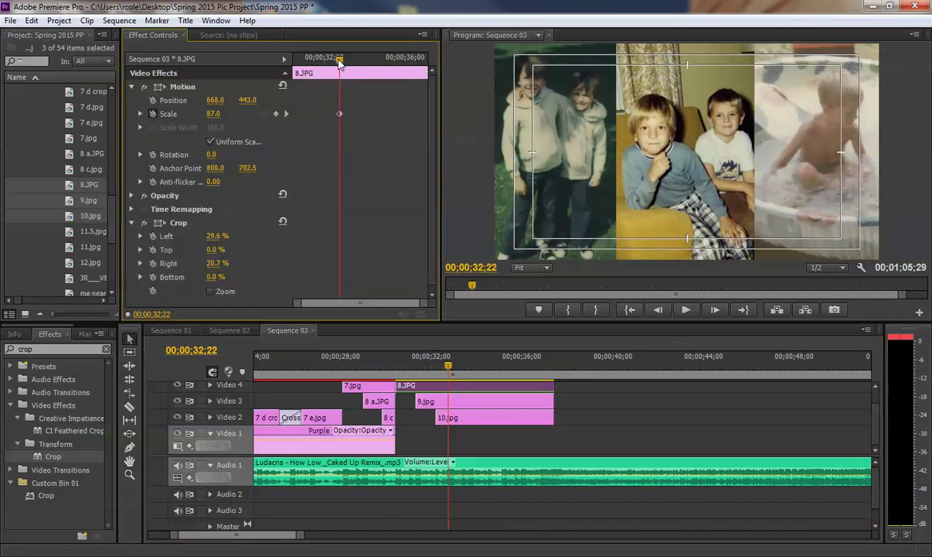
pyautogui.click(286, 114)
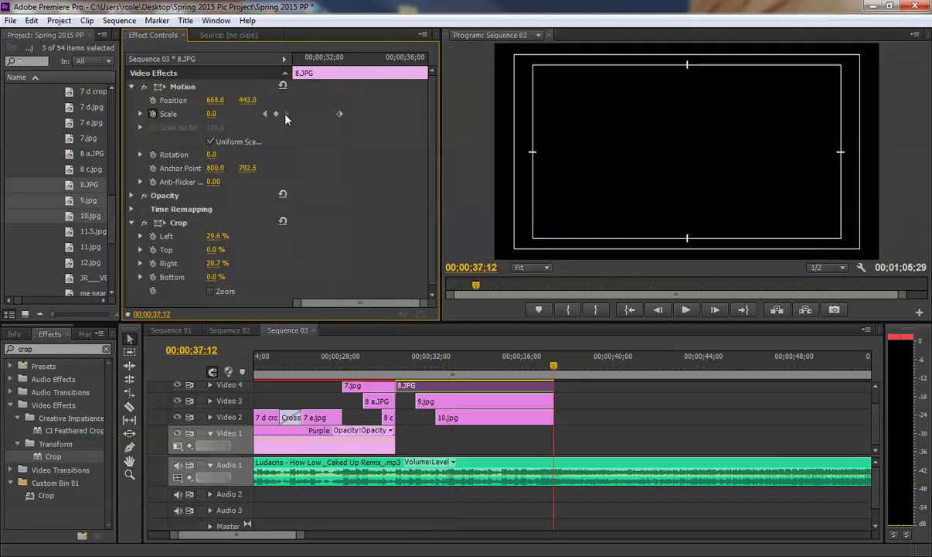
pyautogui.click(264, 114)
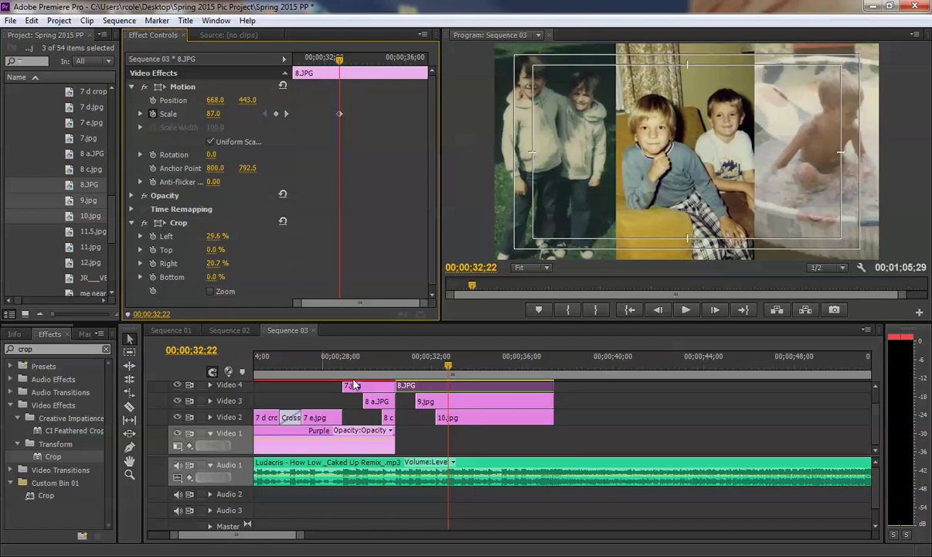
pyautogui.click(463, 408)
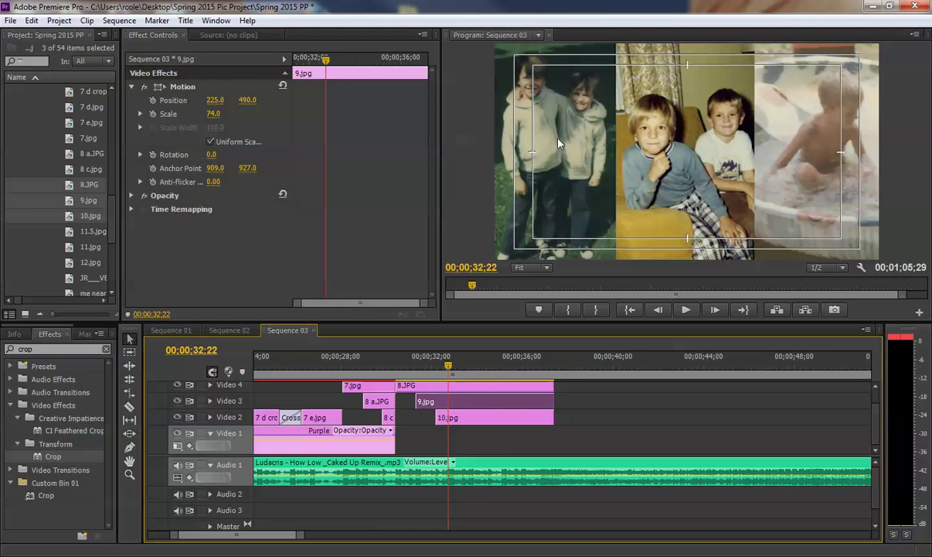
pyautogui.click(152, 114)
pyautogui.click(152, 100)
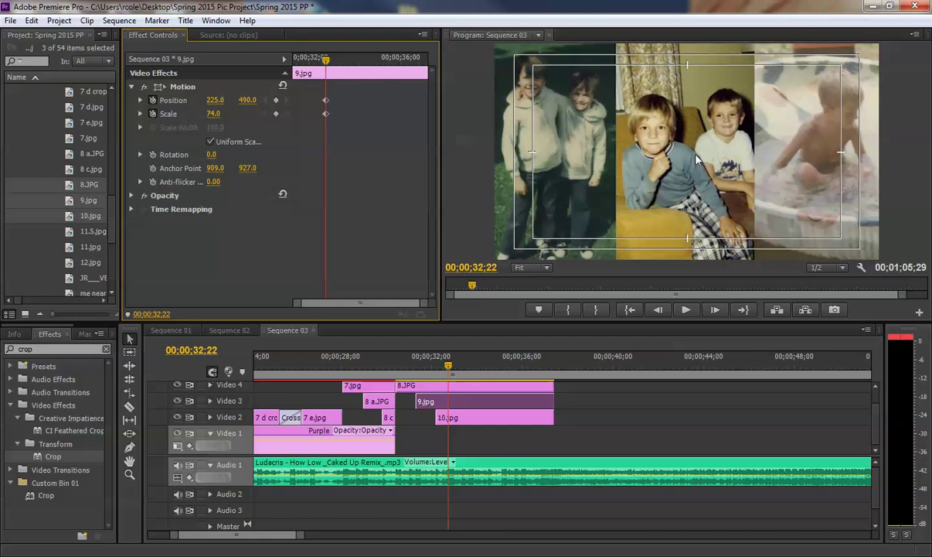
# Compare the Motion settings and keyframes of 8.JPG and 9.jpg.
pyautogui.click(464, 385)
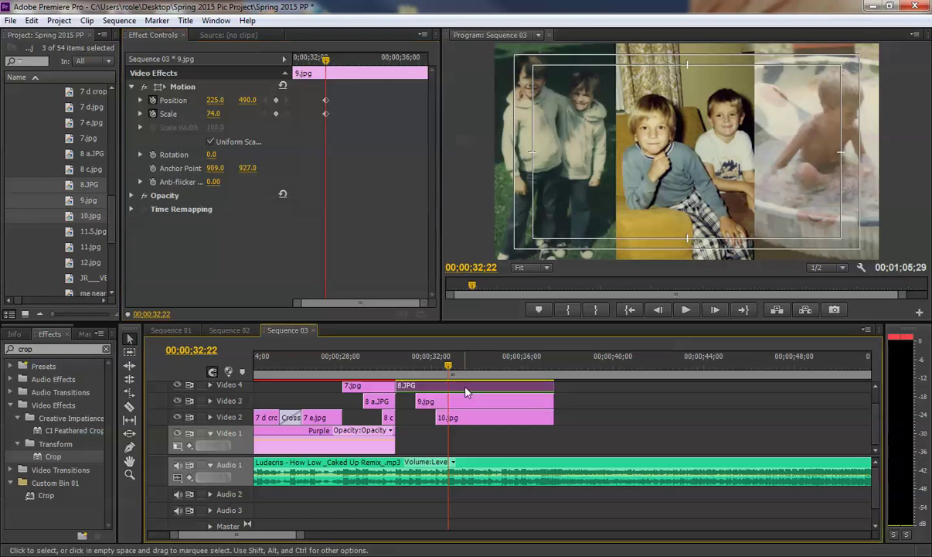
pyautogui.click(190, 174)
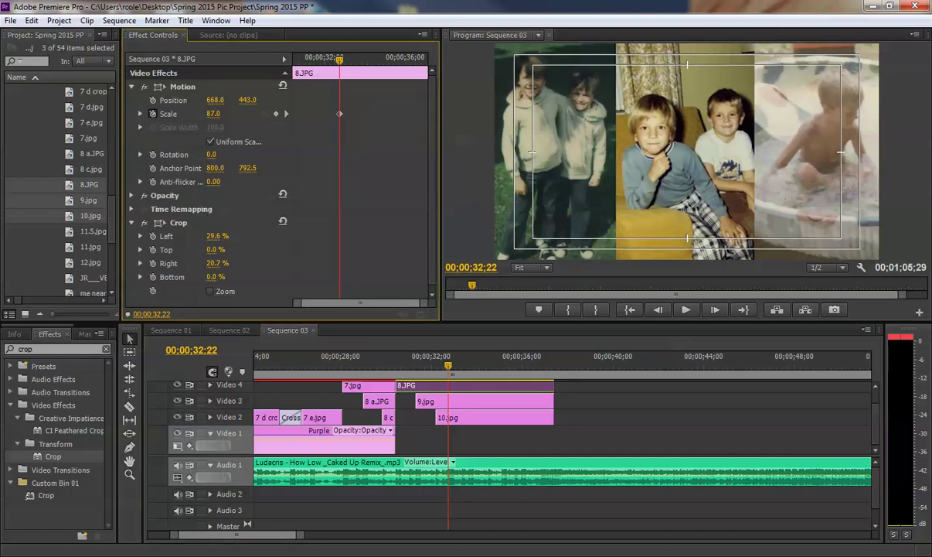
pyautogui.moveTo(217, 168); pyautogui.dragTo(219, 168)
pyautogui.click(517, 402)
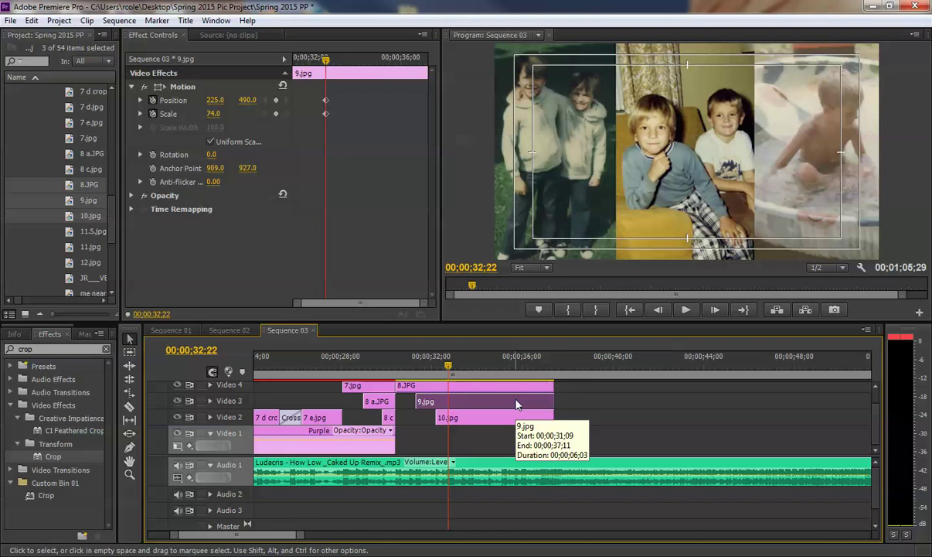
pyautogui.moveTo(247, 100); pyautogui.dragTo(358, 164)
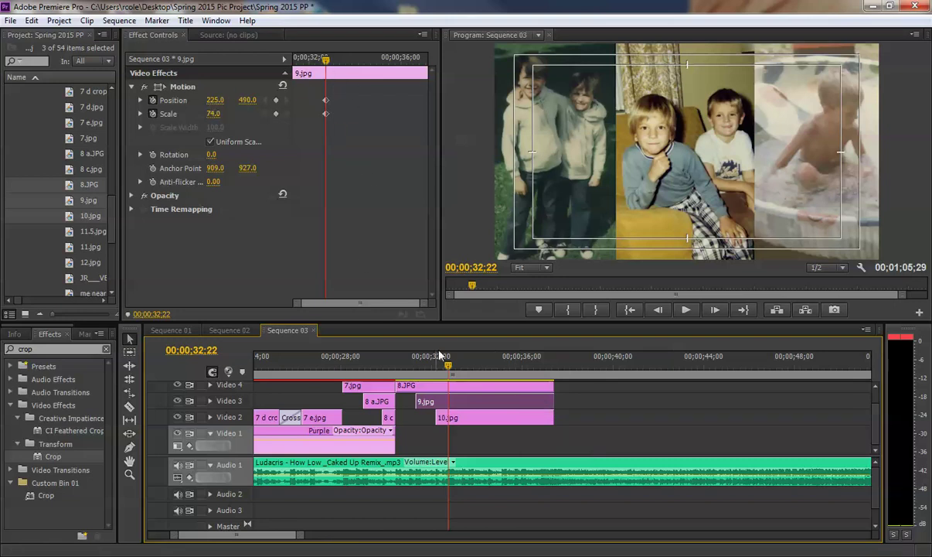
pyautogui.click(432, 385)
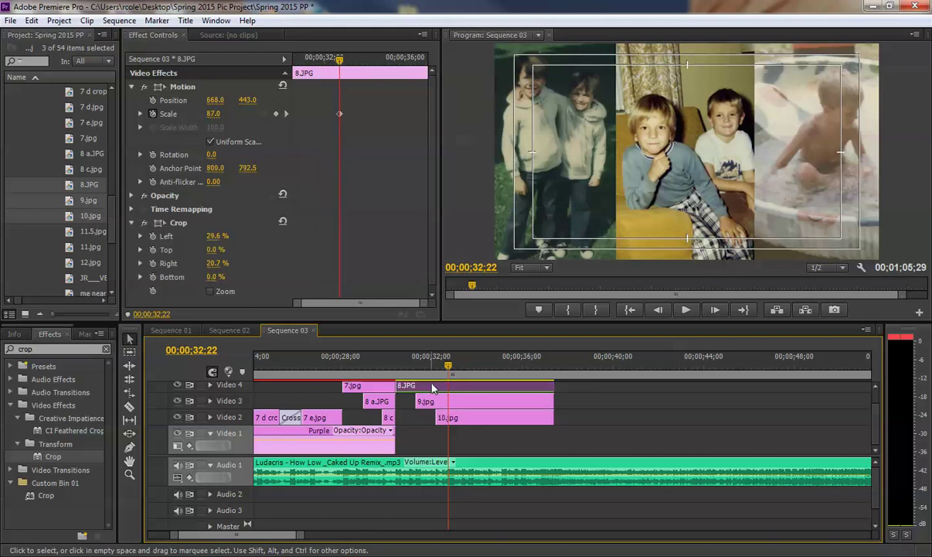
pyautogui.click(433, 403)
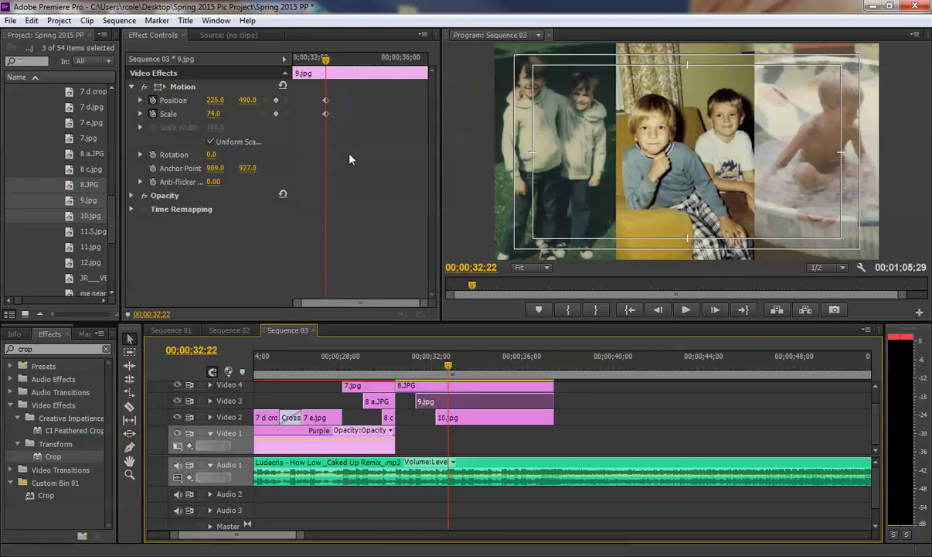
# At 00;00;36;06, set 9.jpg's Scale to 0 and move that keyframe to the end of the clip.
pyautogui.click(326, 61)
pyautogui.moveTo(326, 62); pyautogui.dragTo(407, 64)
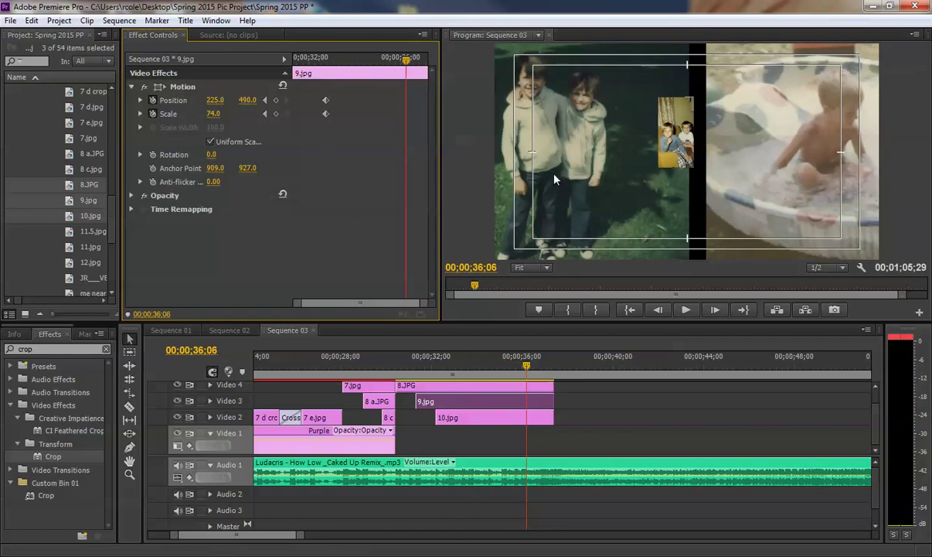
pyautogui.moveTo(219, 116); pyautogui.dragTo(194, 107)
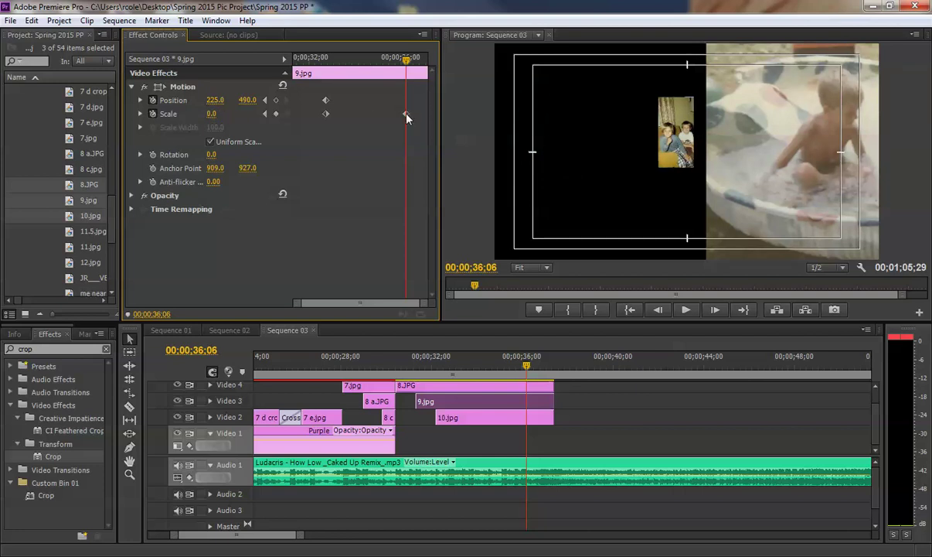
pyautogui.moveTo(407, 115); pyautogui.dragTo(434, 115)
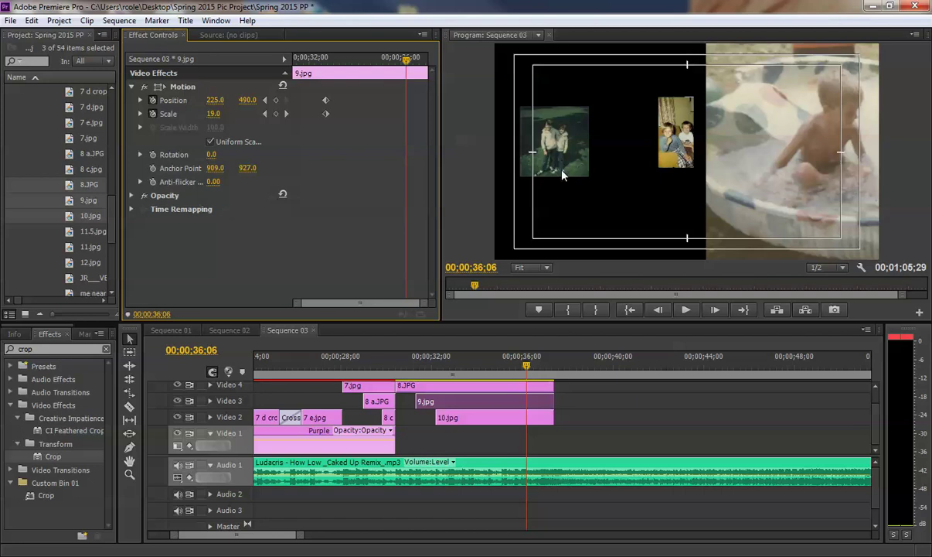
# Play back the shrinking animation of 8.JPG and 9.jpg, then go back to 00;00;35;22.
pyautogui.click(416, 360)
pyautogui.press('space')
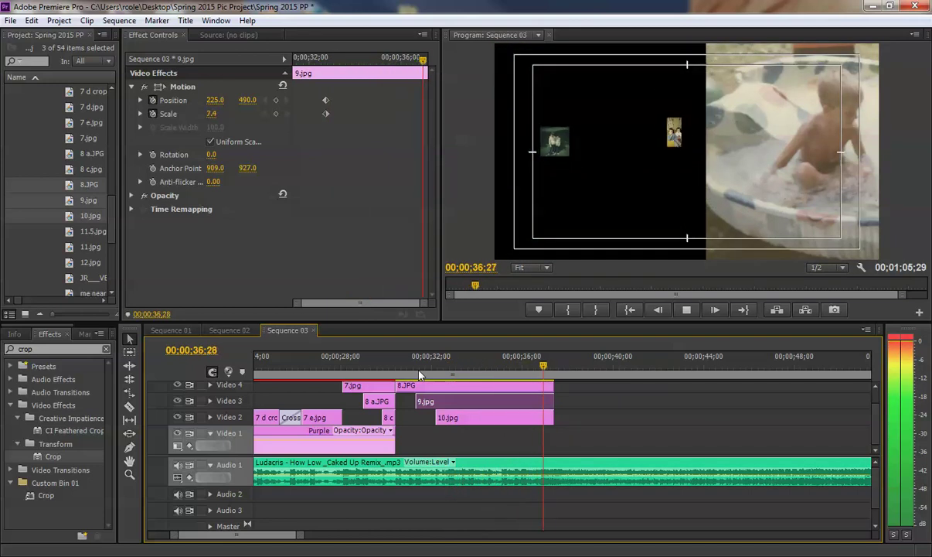
pyautogui.press('space')
pyautogui.moveTo(560, 371); pyautogui.dragTo(522, 369)
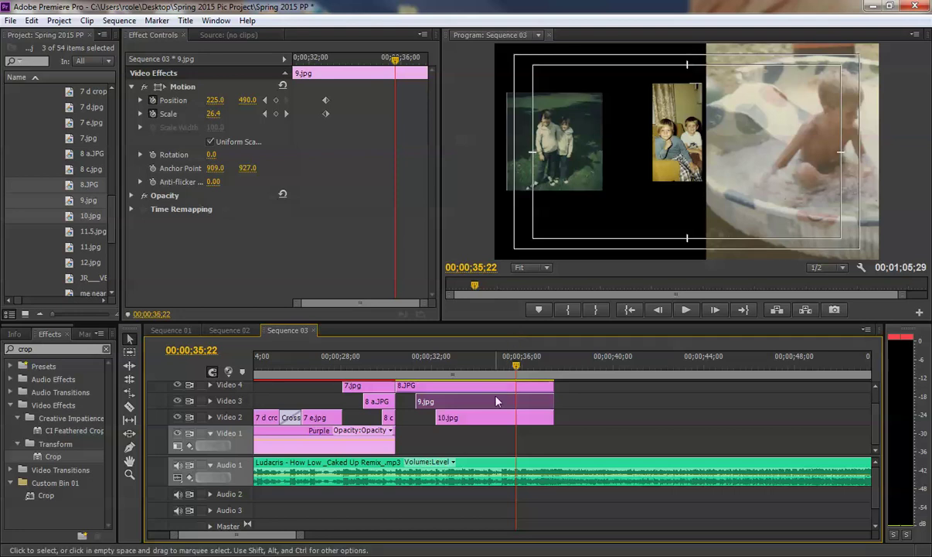
# Return to 9.jpg's first Scale keyframe at 00;00;32;22 and turn on Scale and Position keyframing for 10.jpg there.
pyautogui.click(489, 422)
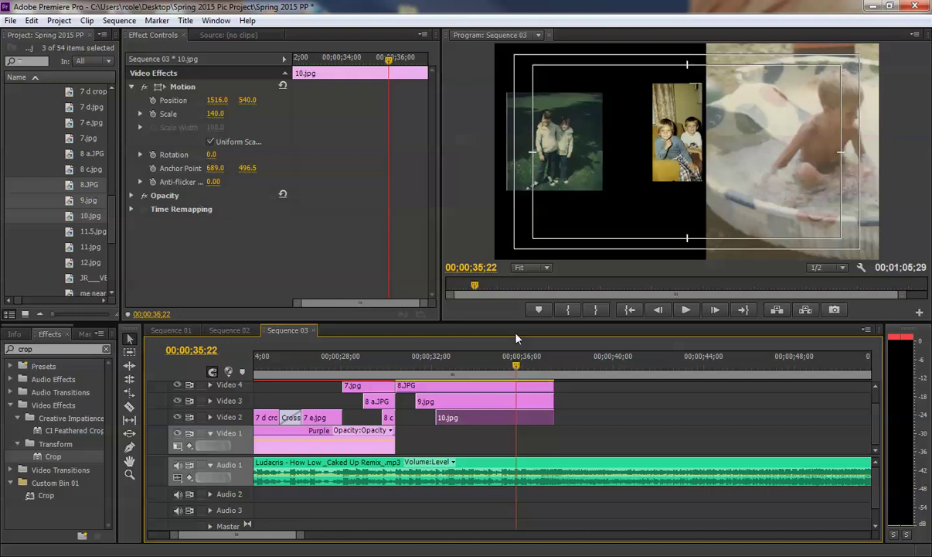
pyautogui.click(452, 401)
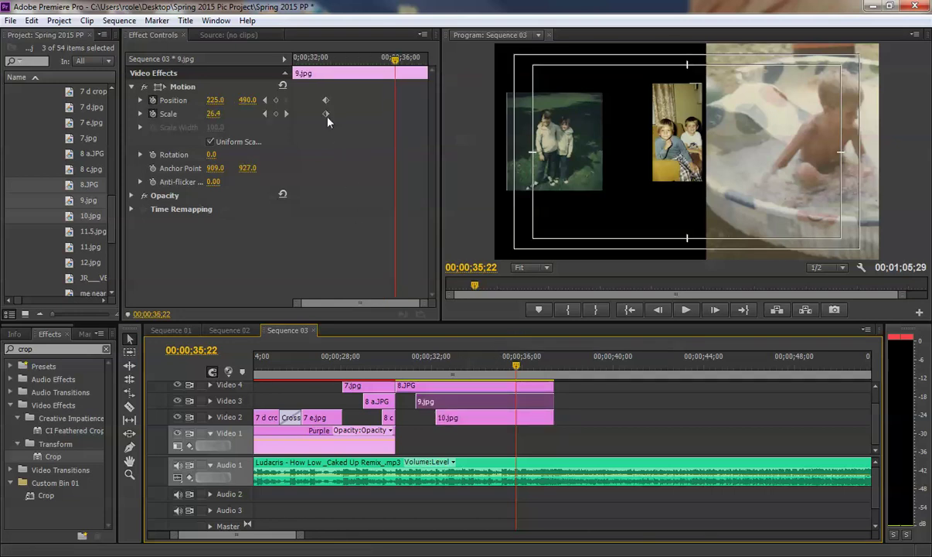
pyautogui.click(265, 113)
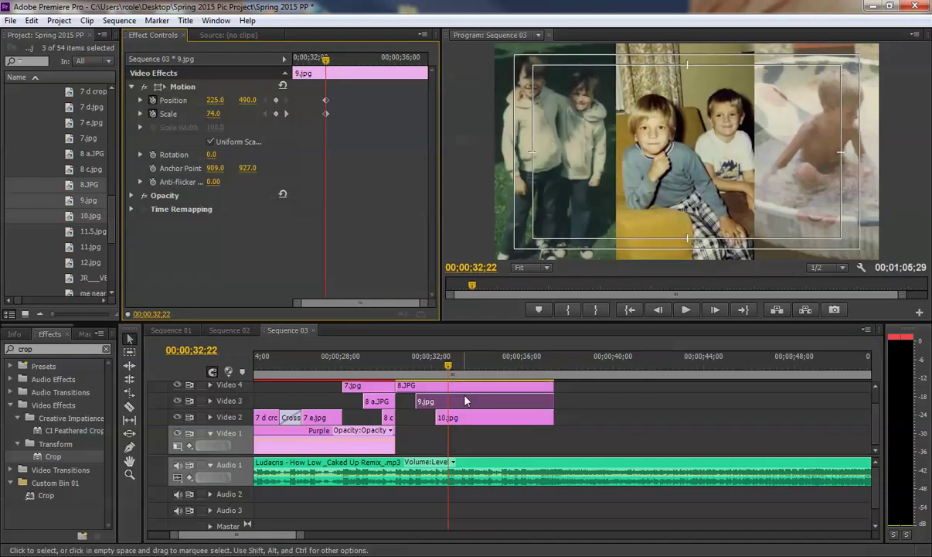
pyautogui.click(455, 419)
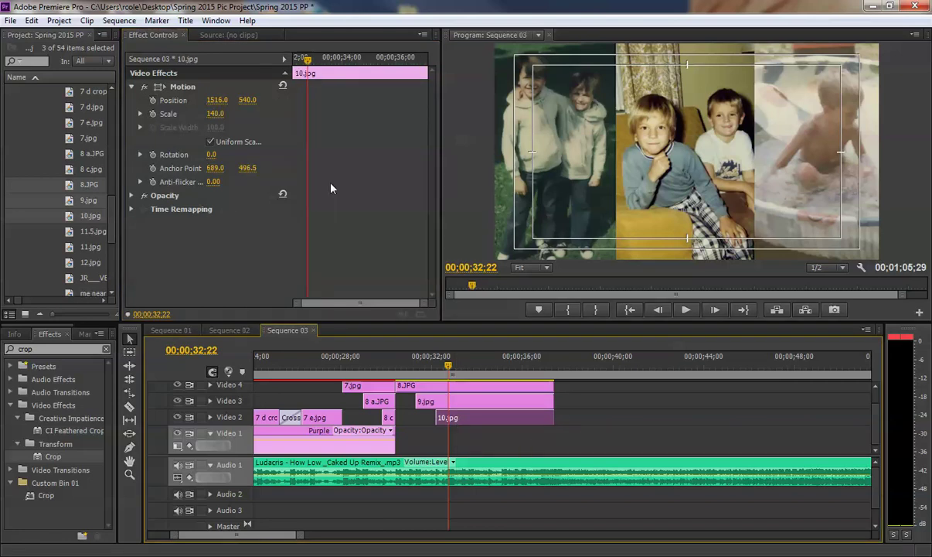
pyautogui.click(153, 114)
pyautogui.click(152, 100)
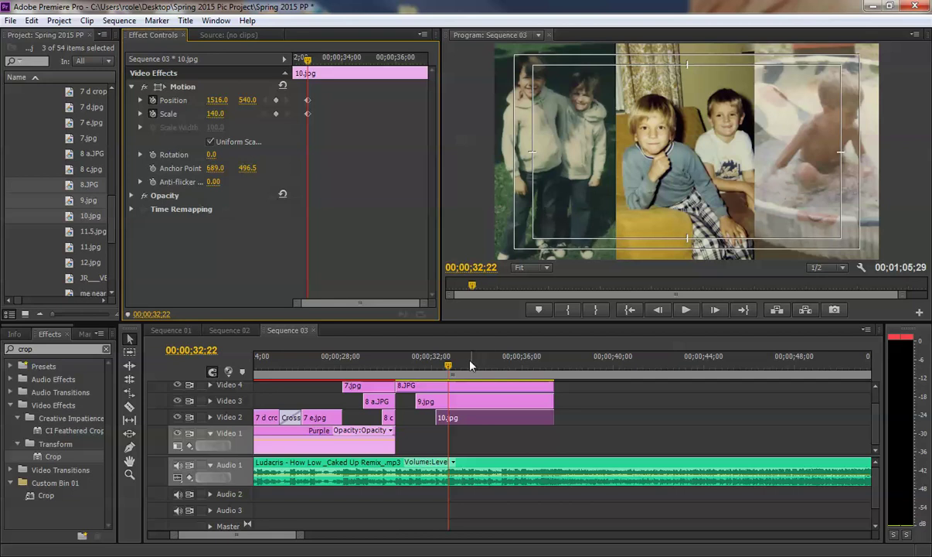
# At 00;00;35;29, set 10.jpg's Scale to 22 and its horizontal Position to 1065.
pyautogui.press('space')
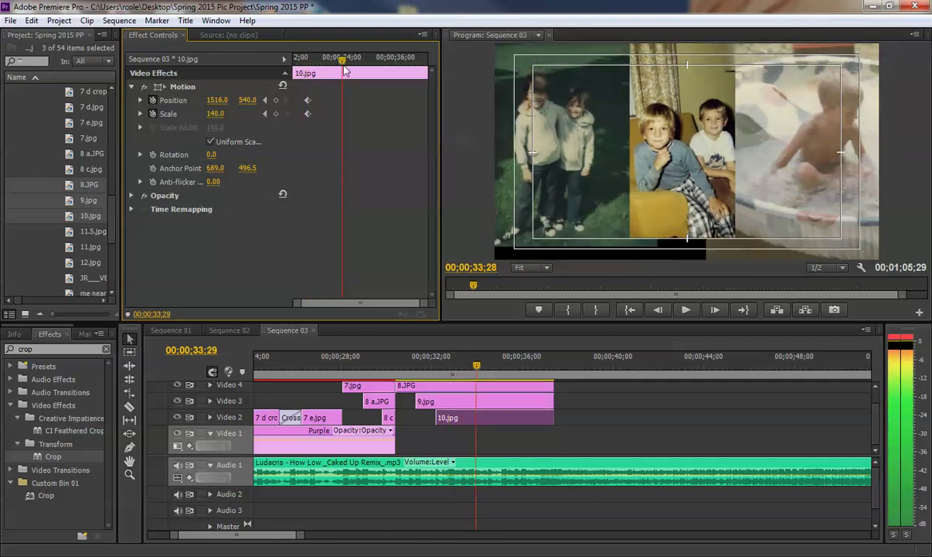
pyautogui.press('space')
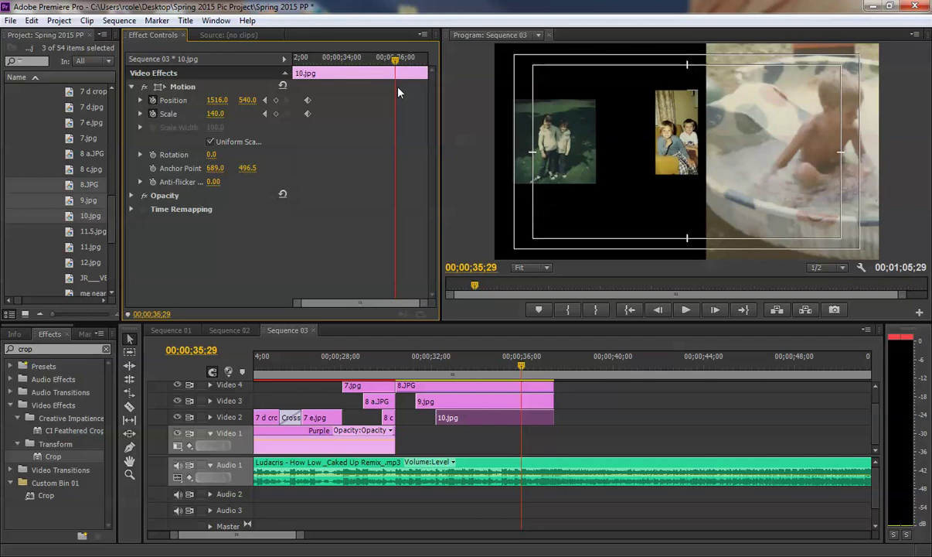
pyautogui.moveTo(228, 115); pyautogui.dragTo(180, 115)
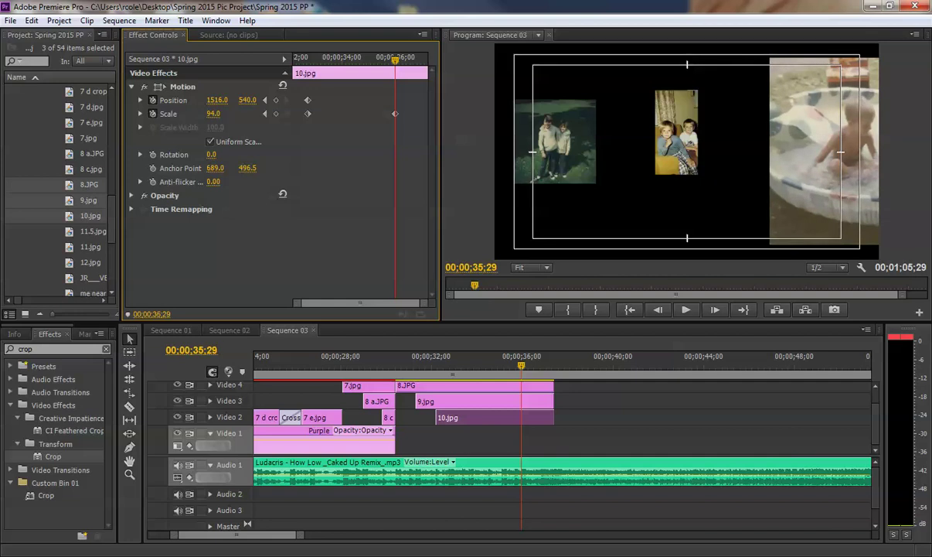
pyautogui.moveTo(180, 115); pyautogui.dragTo(124, 114)
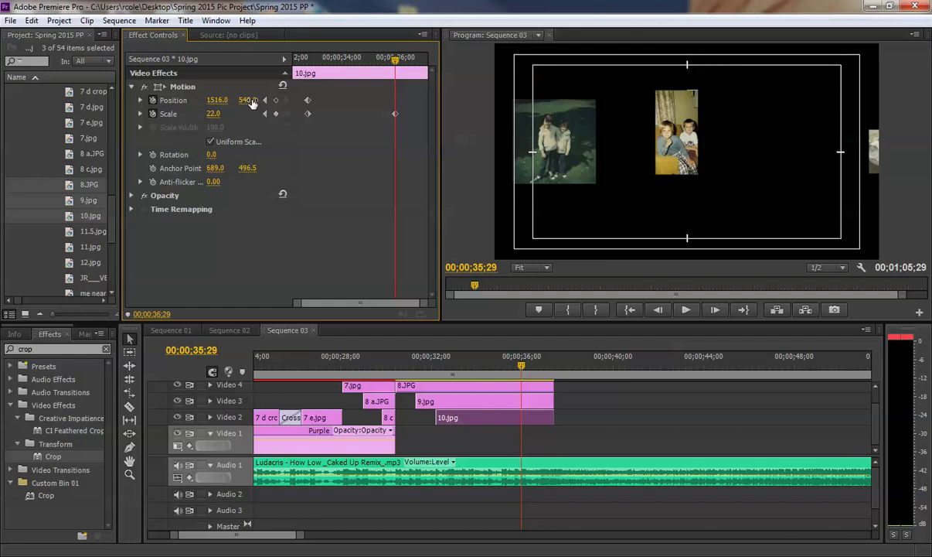
pyautogui.moveTo(218, 103)
pyautogui.mouseDown()
pyautogui.moveTo(20, 103)
pyautogui.moveTo(214, 100)
pyautogui.moveTo(205, 99)
pyautogui.mouseUp()
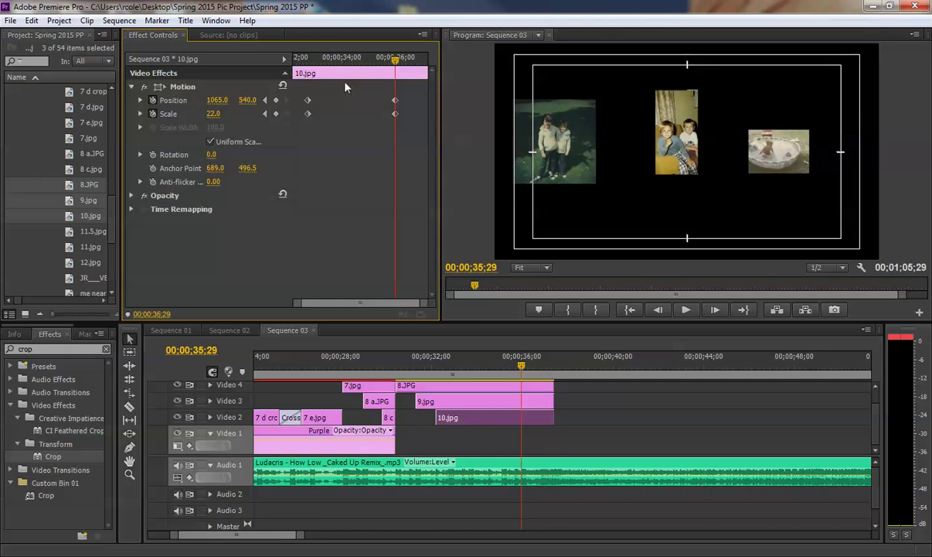
# Check the photo spacing at 00;00;36;18, then set 10.jpg's horizontal Position to 1131 at its 00;00;35;29 keyframe.
pyautogui.moveTo(305, 58); pyautogui.dragTo(412, 72)
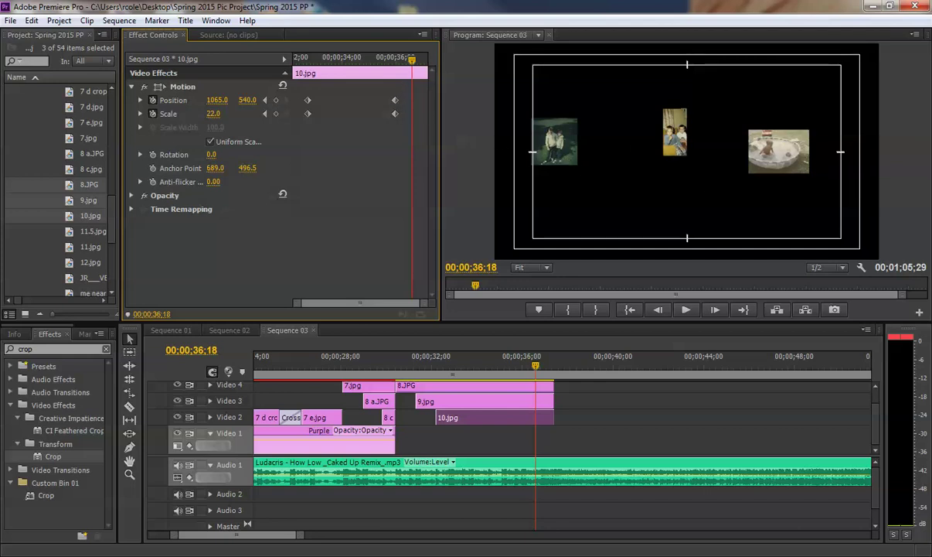
pyautogui.click(251, 100)
pyautogui.click(246, 80)
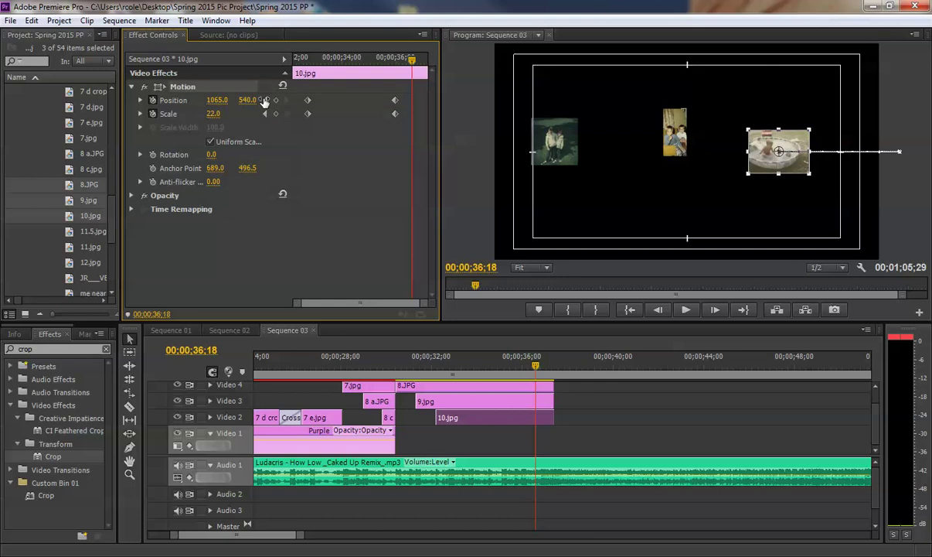
pyautogui.click(265, 100)
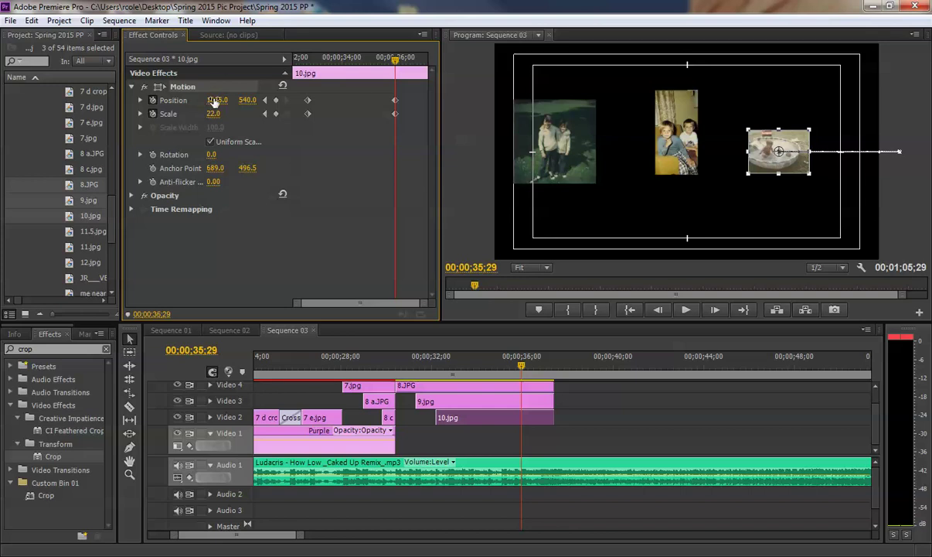
pyautogui.moveTo(210, 100); pyautogui.dragTo(235, 99)
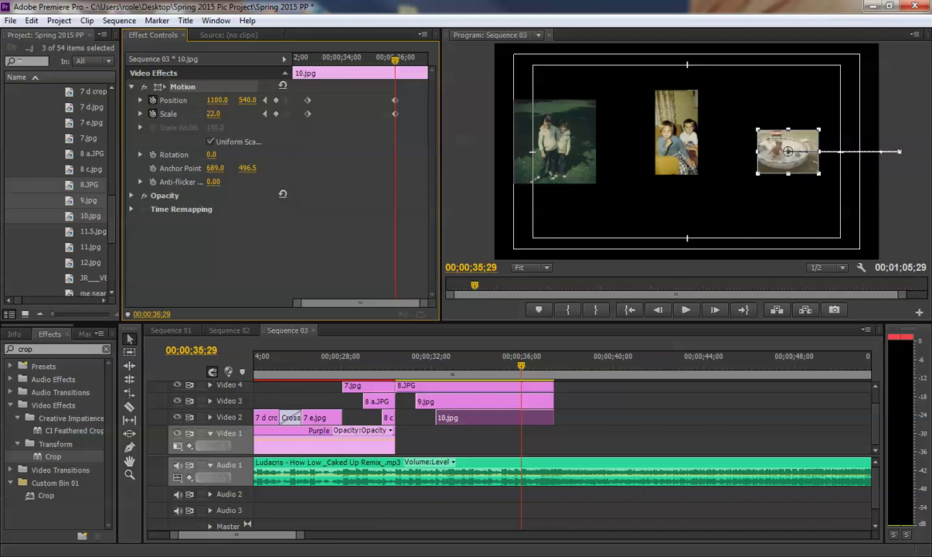
pyautogui.moveTo(235, 100); pyautogui.dragTo(259, 100)
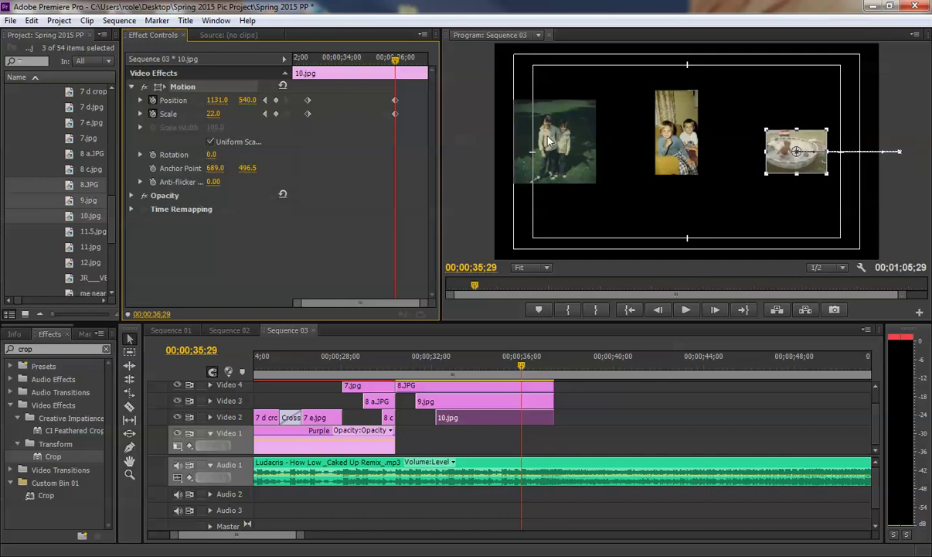
# Play back the three shrinking photos, then move 10.jpg's second Position and Scale keyframes to the end of the clip.
pyautogui.click(304, 58)
pyautogui.press('space')
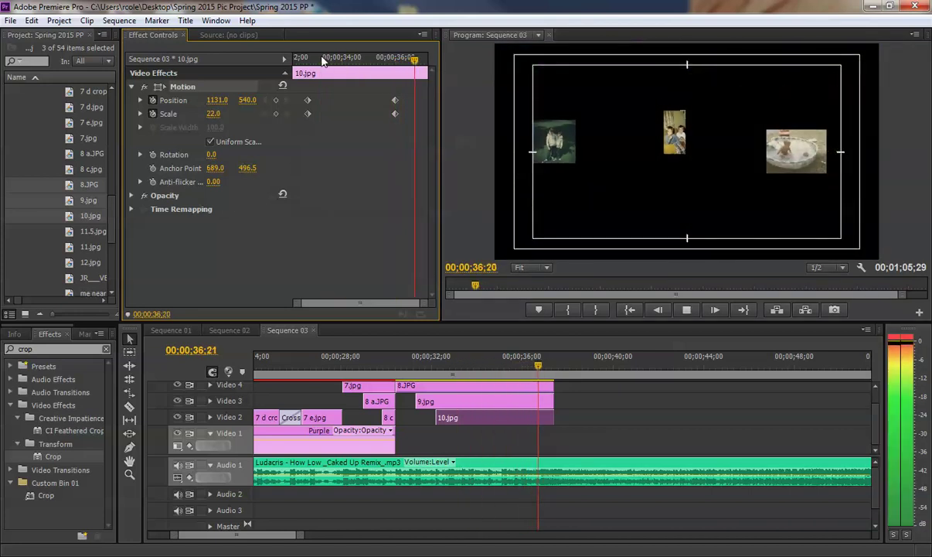
pyautogui.press('space')
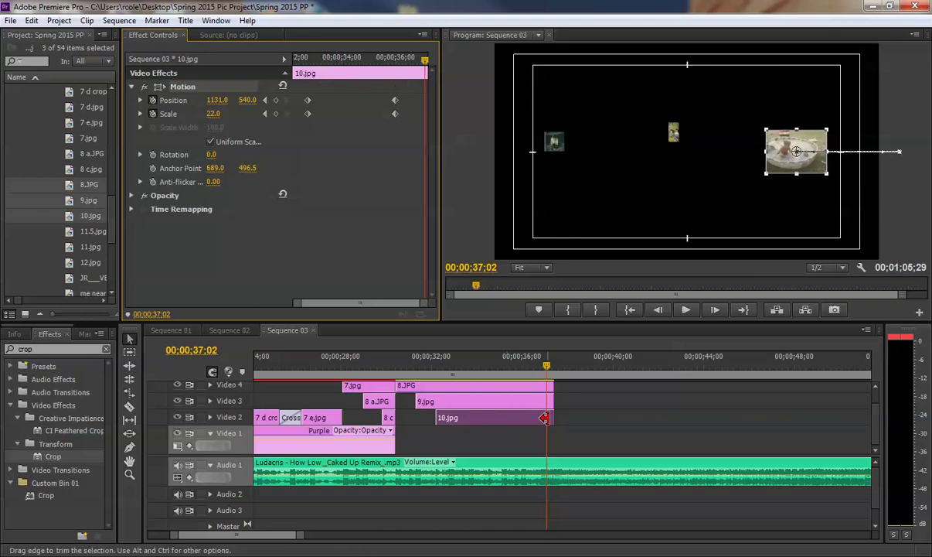
pyautogui.moveTo(388, 107); pyautogui.dragTo(433, 120)
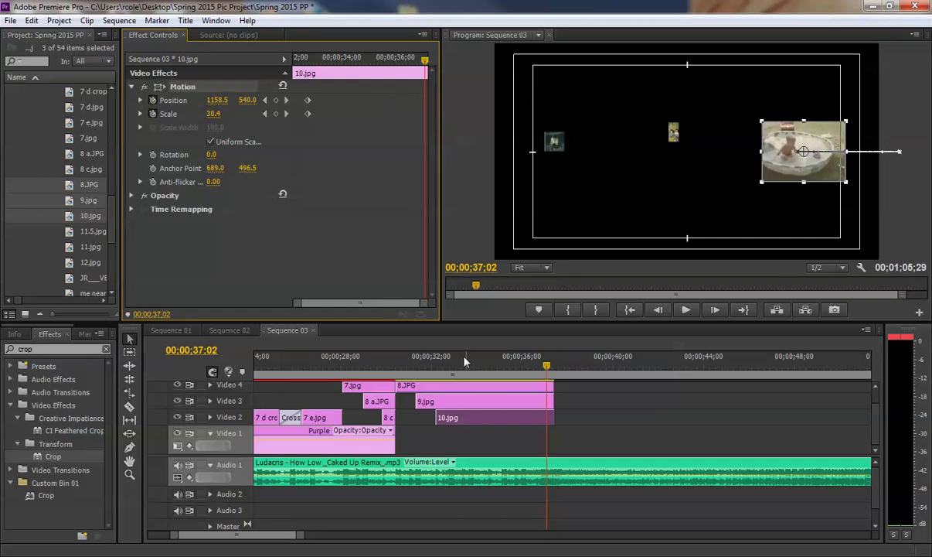
# Preview the retimed animation, then set 10.jpg's Scale to 0 on its final keyframe at 00;00;37;12.
pyautogui.click(405, 362)
pyautogui.press('space')
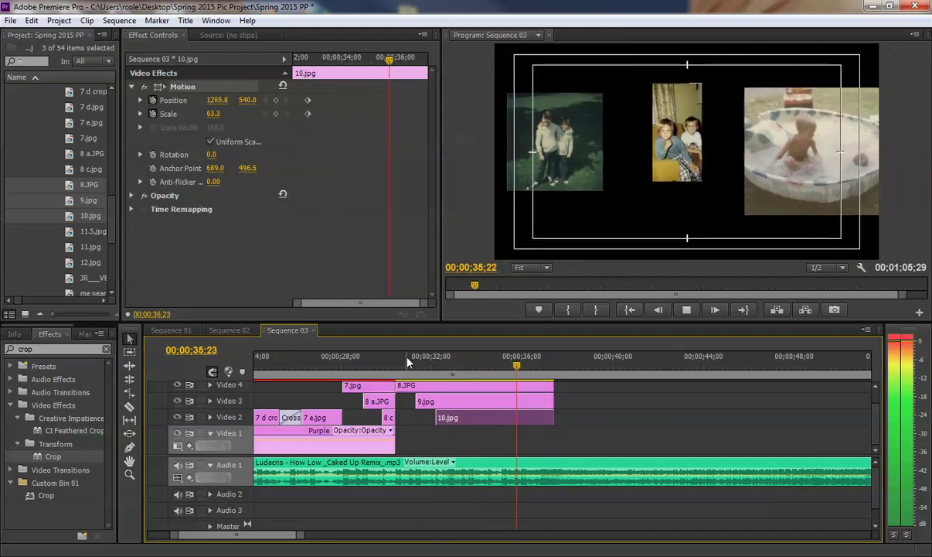
pyautogui.press('space')
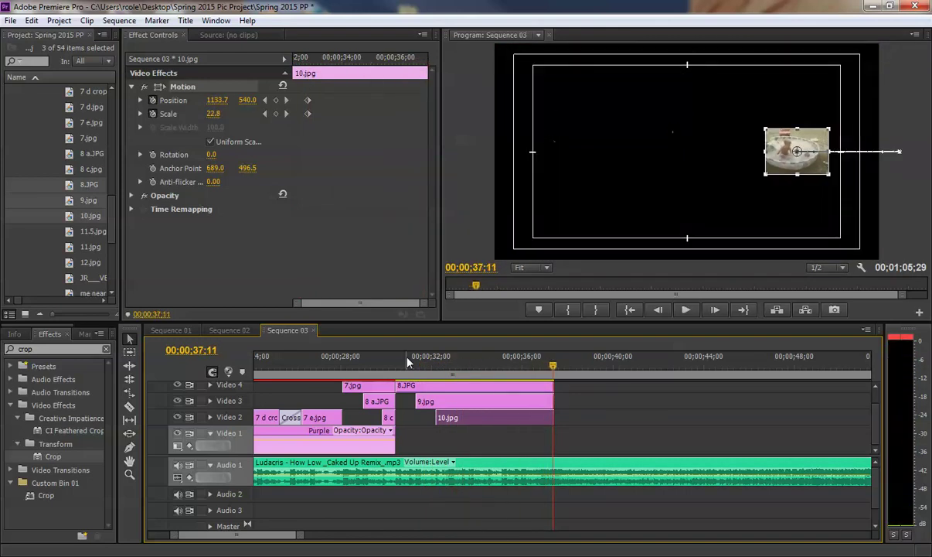
pyautogui.click(543, 364)
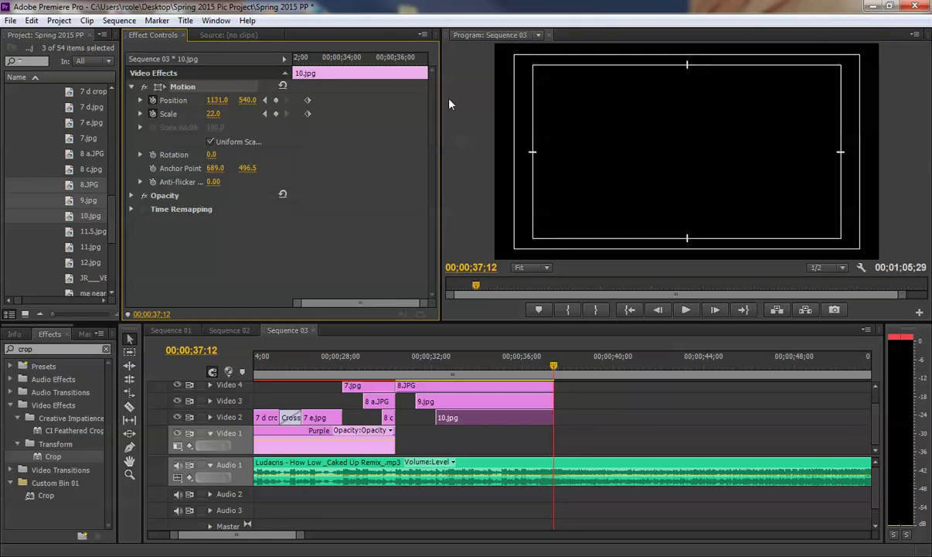
pyautogui.click(220, 113)
pyautogui.write('0')
pyautogui.press('Return')
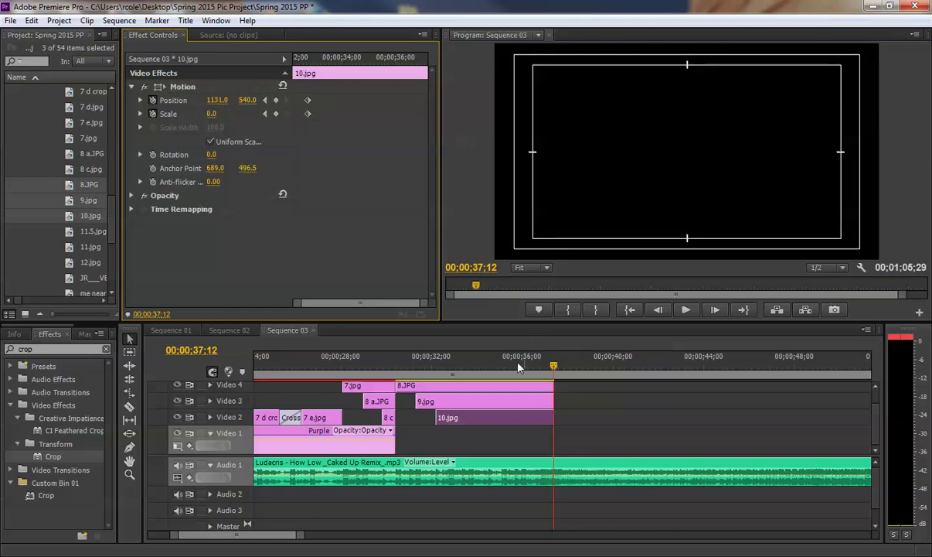
# Play back the shrinking animation of all three photos, then review their appearance from 00;00;31;00 to 00;00;32;12.
pyautogui.click(395, 360)
pyautogui.press('space')
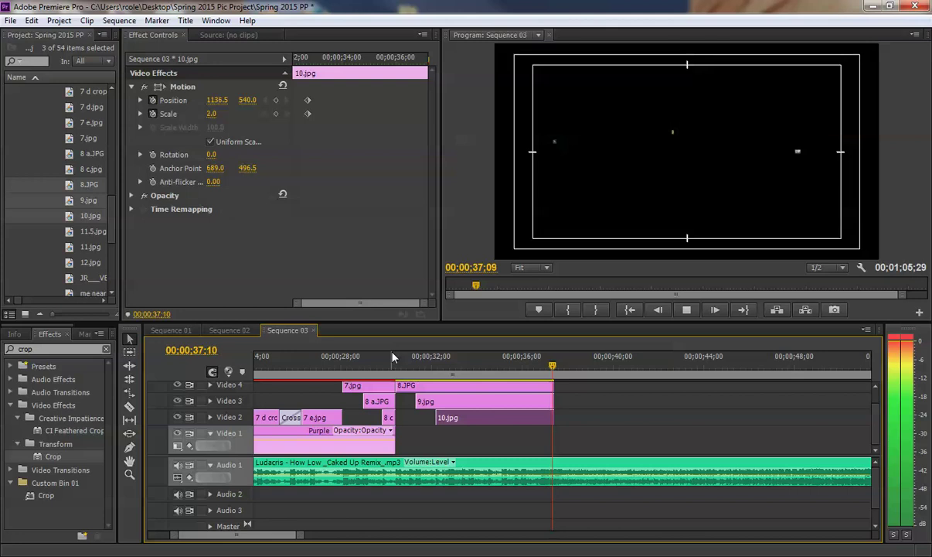
pyautogui.press('space')
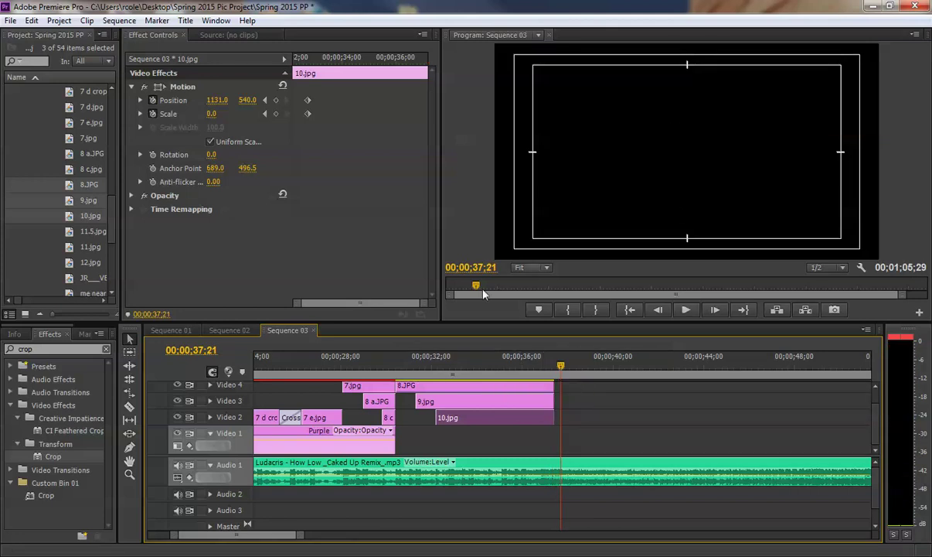
pyautogui.click(409, 363)
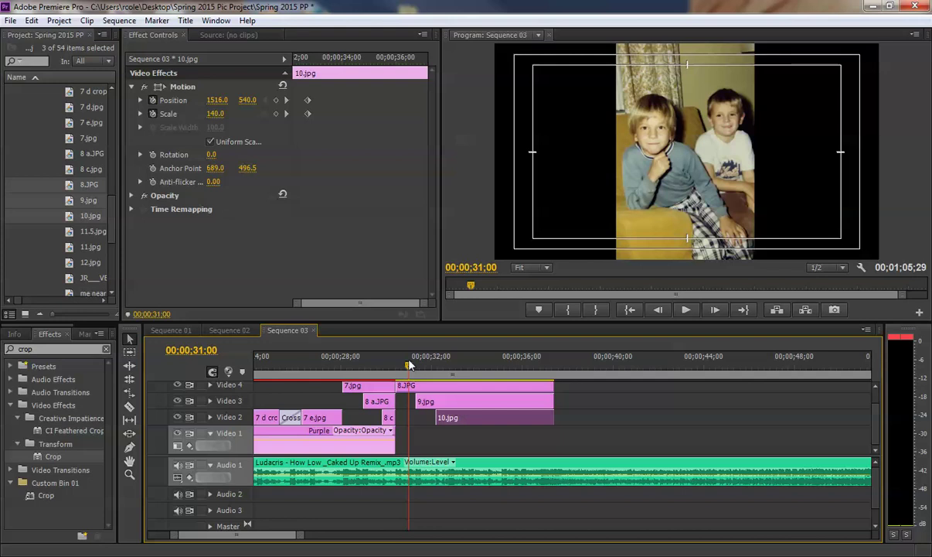
pyautogui.moveTo(409, 363); pyautogui.dragTo(424, 364)
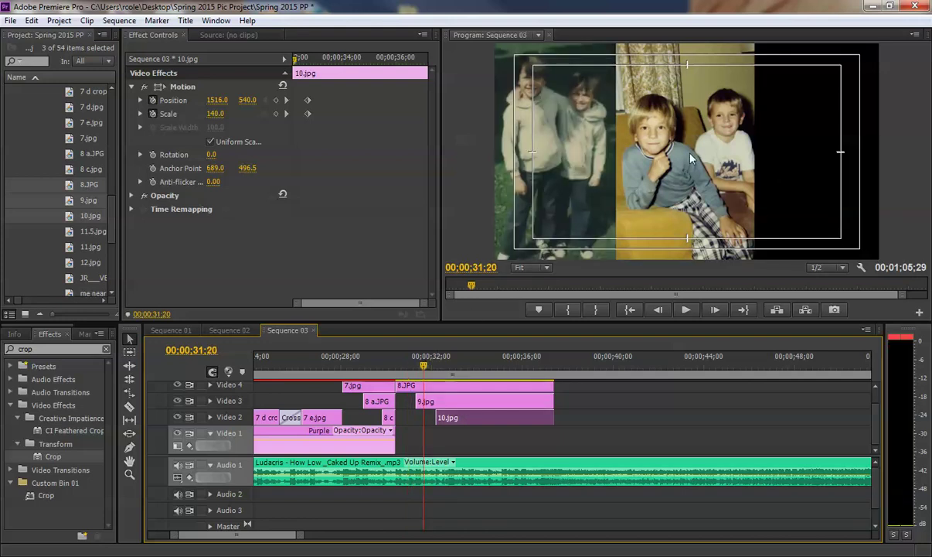
pyautogui.click(440, 366)
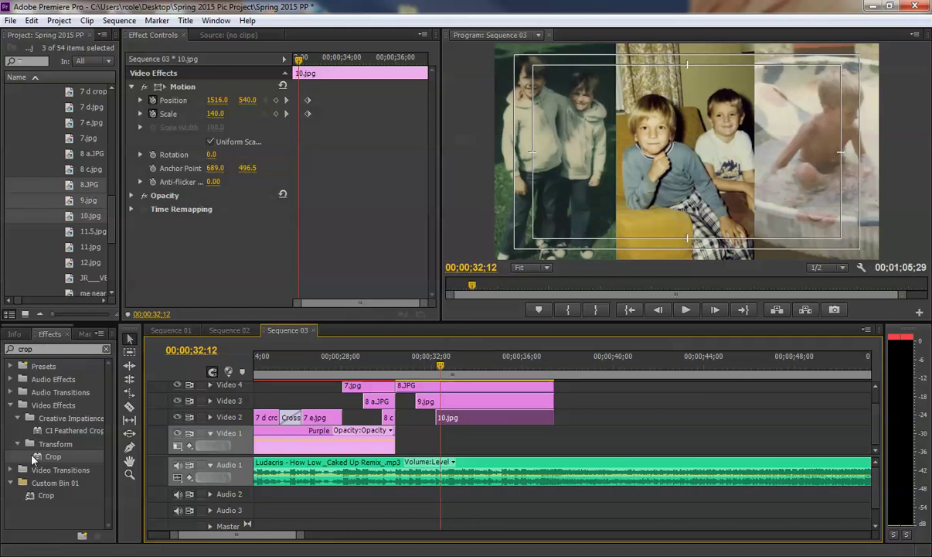
# Apply the Crop effect to 9.jpg and 10.jpg, then select 9.jpg.
pyautogui.moveTo(39, 458); pyautogui.dragTo(263, 443)
pyautogui.moveTo(620, 389); pyautogui.dragTo(207, 438)
pyautogui.moveTo(43, 458); pyautogui.dragTo(473, 422)
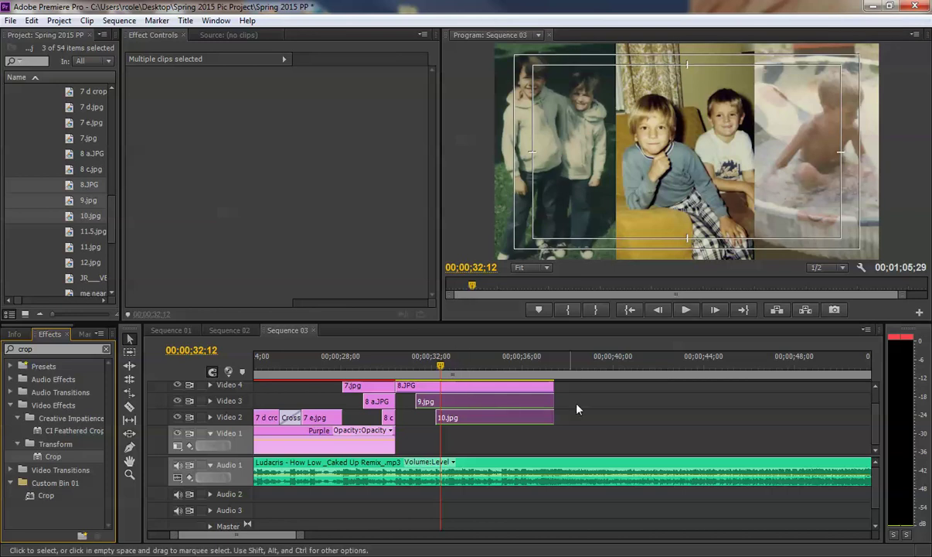
pyautogui.click(537, 402)
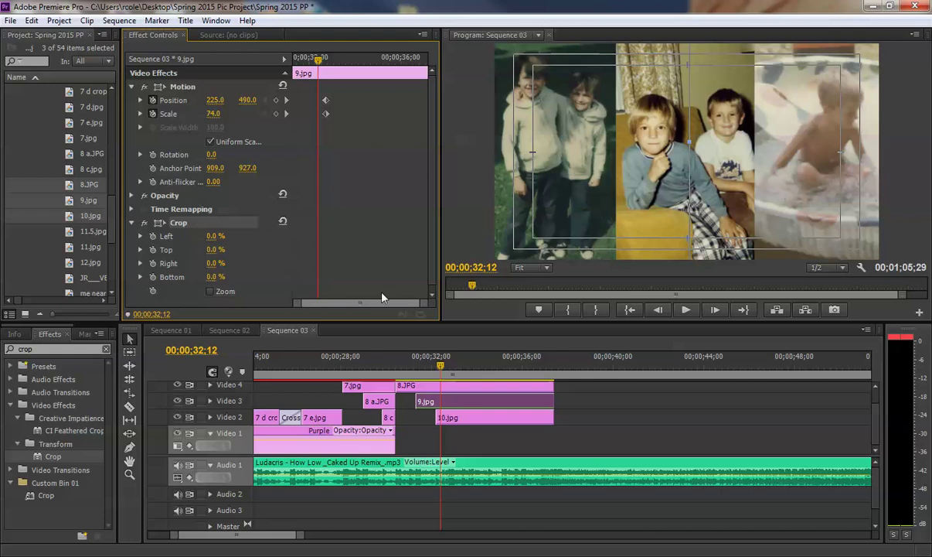
# With the program preview at 25%, crop 9.jpg to about 25.6% on its left, 25.3% on its right and 6.4% at its bottom.
pyautogui.click(547, 270)
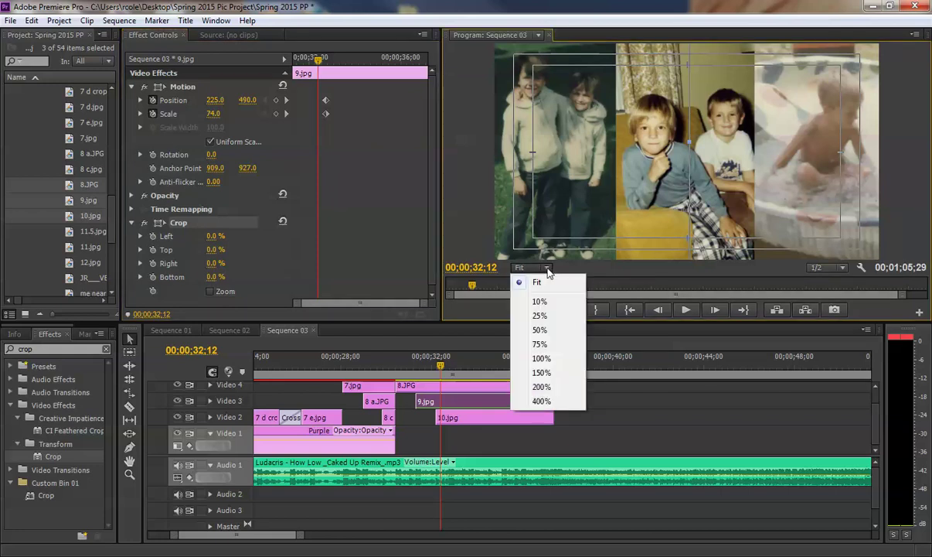
pyautogui.click(539, 316)
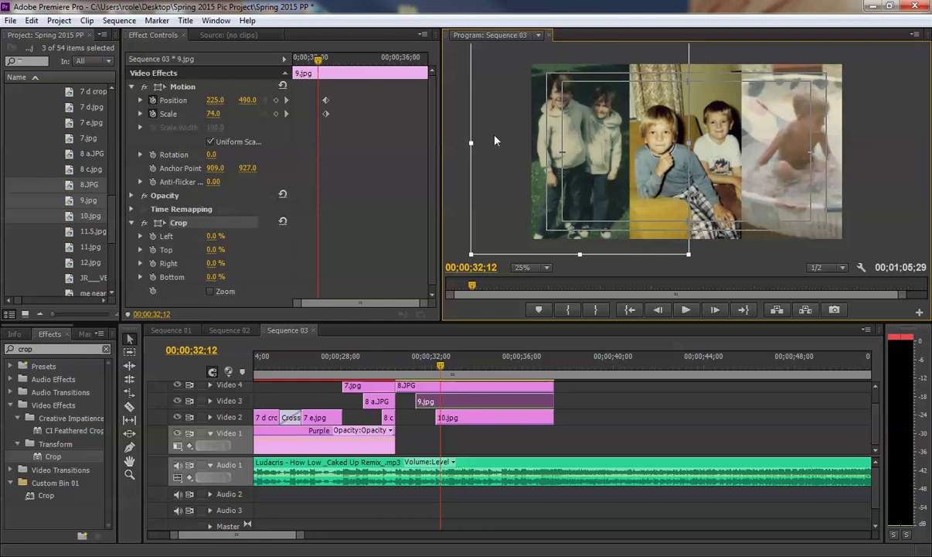
pyautogui.moveTo(474, 141); pyautogui.dragTo(526, 142)
pyautogui.moveTo(609, 253); pyautogui.dragTo(622, 238)
pyautogui.moveTo(688, 136); pyautogui.dragTo(633, 131)
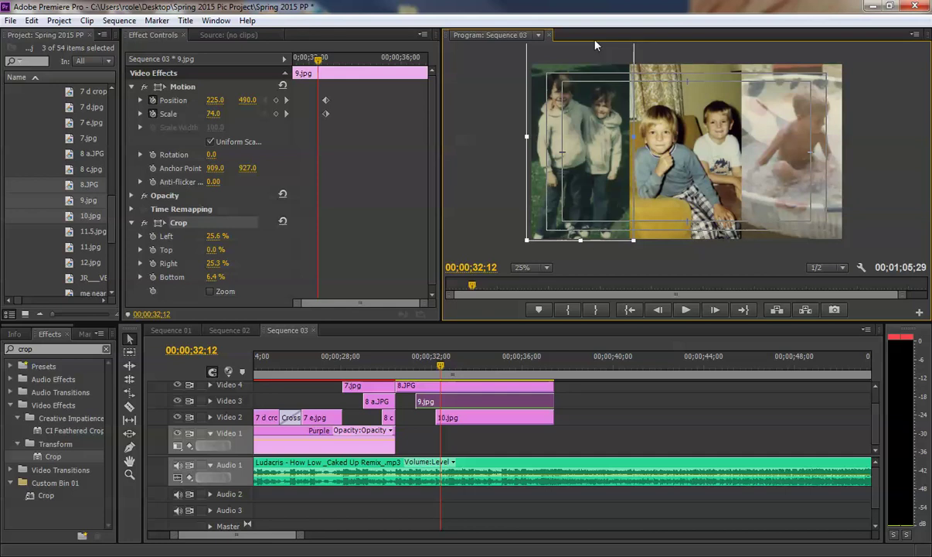
# With the program preview at 10%, crop 9.jpg's top edge by about 13.6%, then restore the preview to Fit.
pyautogui.click(544, 269)
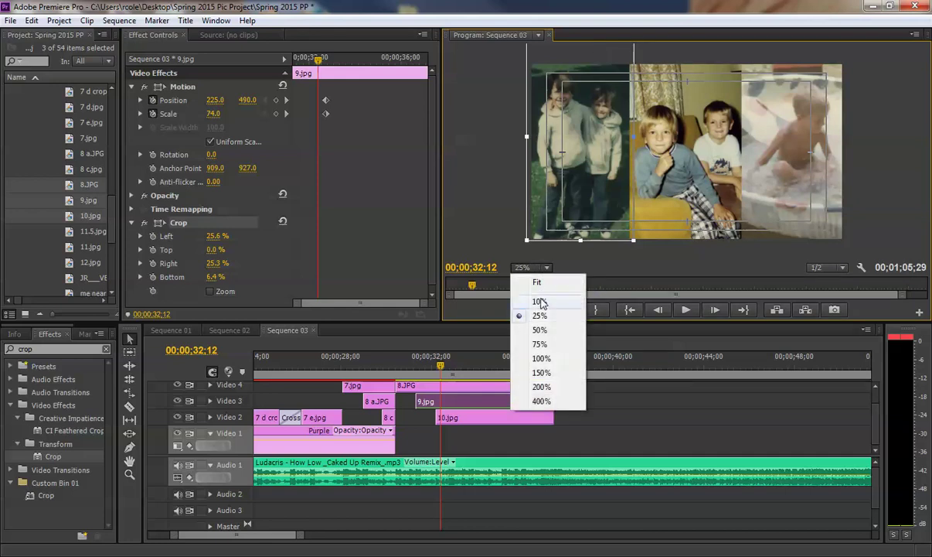
pyautogui.click(539, 302)
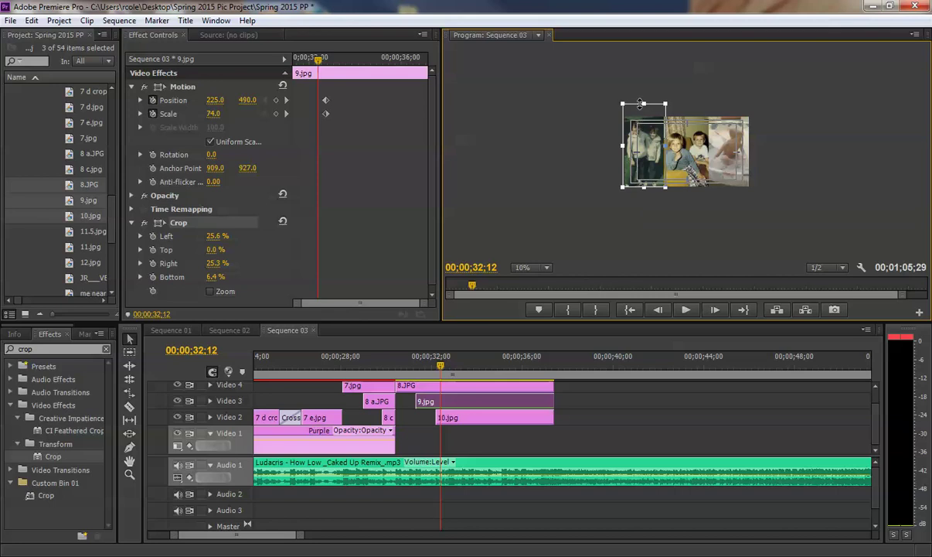
pyautogui.moveTo(644, 103); pyautogui.dragTo(643, 116)
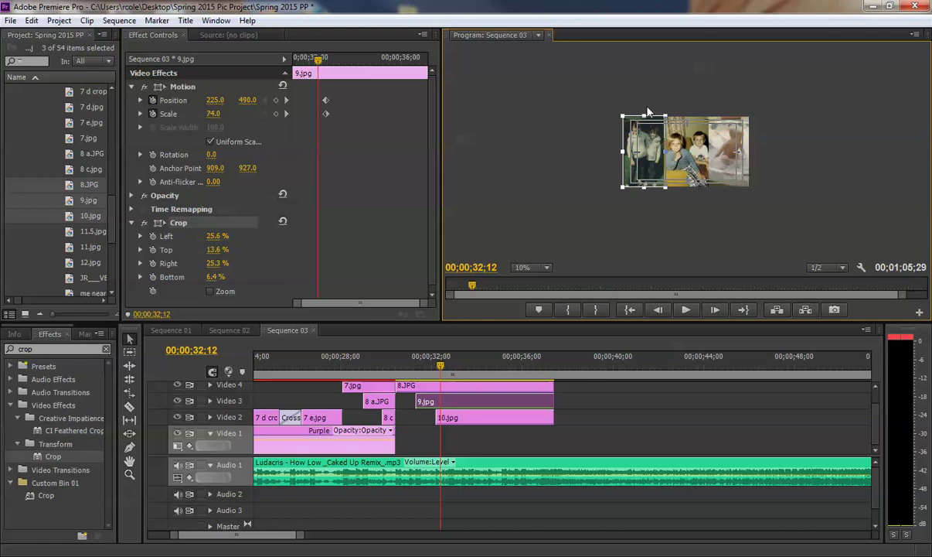
pyautogui.click(546, 268)
pyautogui.click(546, 279)
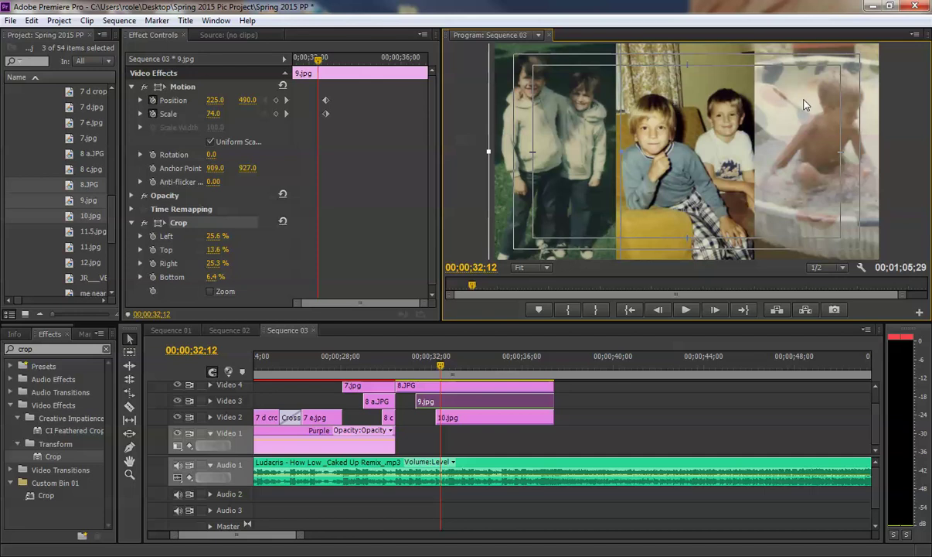
# Select 10.jpg and scrub between 00;00;31;18 and 00;00;32;29 to examine how the photos meet as they start shrinking.
pyautogui.click(491, 417)
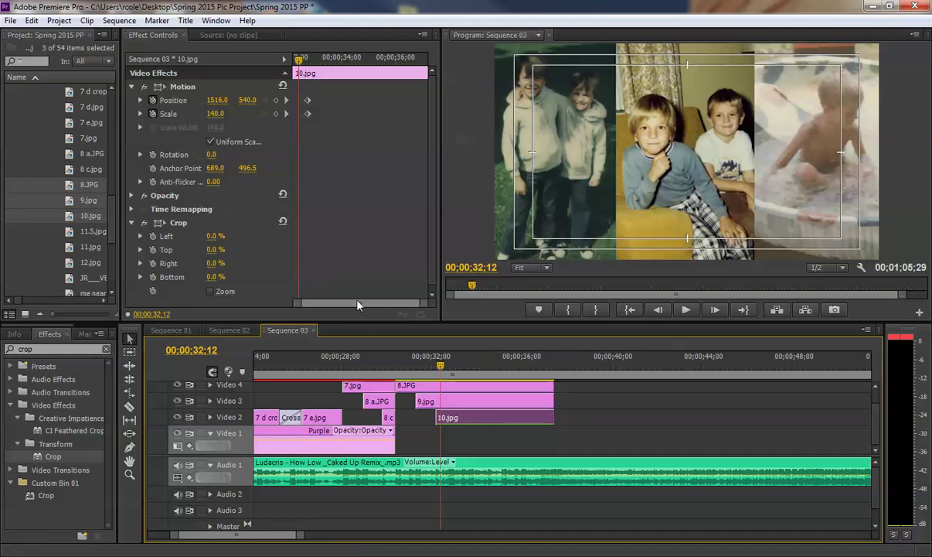
pyautogui.moveTo(440, 365); pyautogui.dragTo(447, 364)
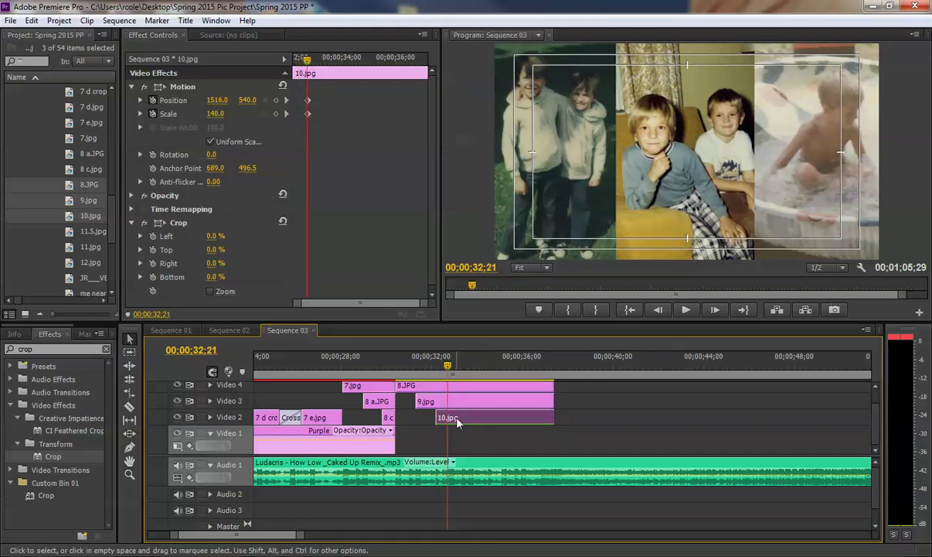
pyautogui.click(422, 363)
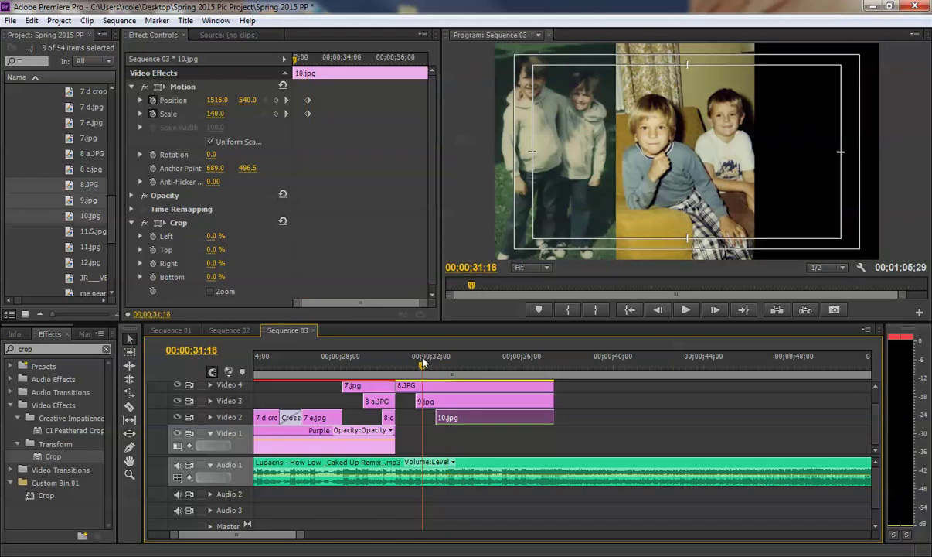
pyautogui.moveTo(423, 363); pyautogui.dragTo(453, 363)
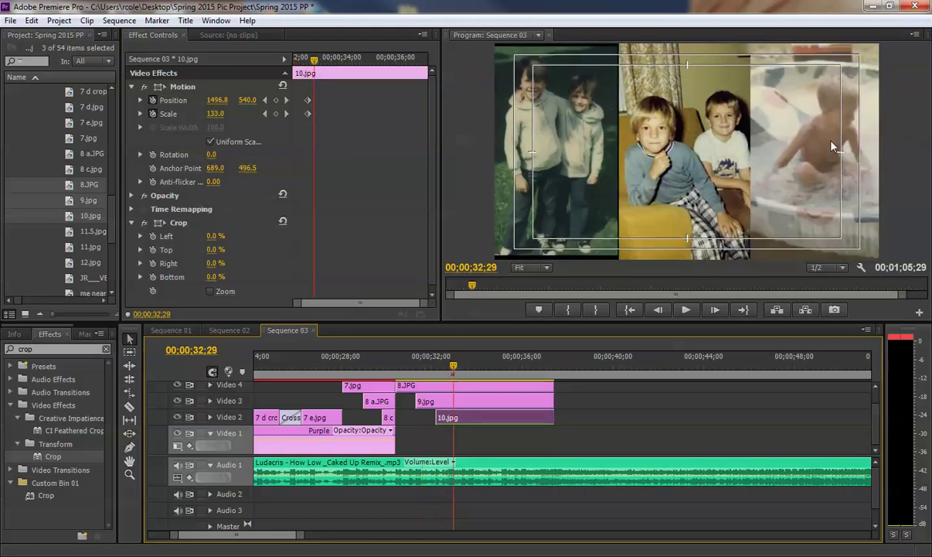
# Crop 10.jpg by about 9.5% on its left, 8.2% at its bottom and 7.9% at its top, with the program preview at 25%.
pyautogui.click(178, 223)
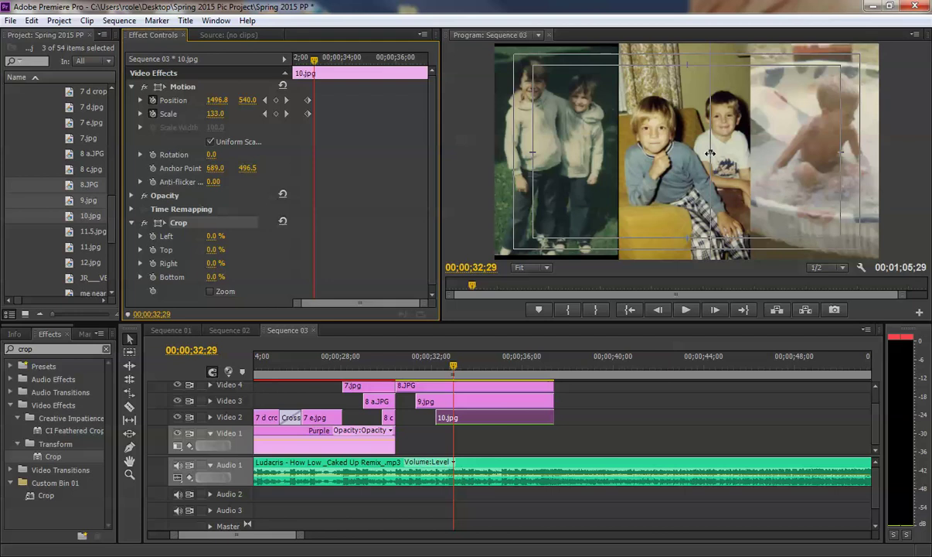
pyautogui.moveTo(710, 152); pyautogui.dragTo(746, 152)
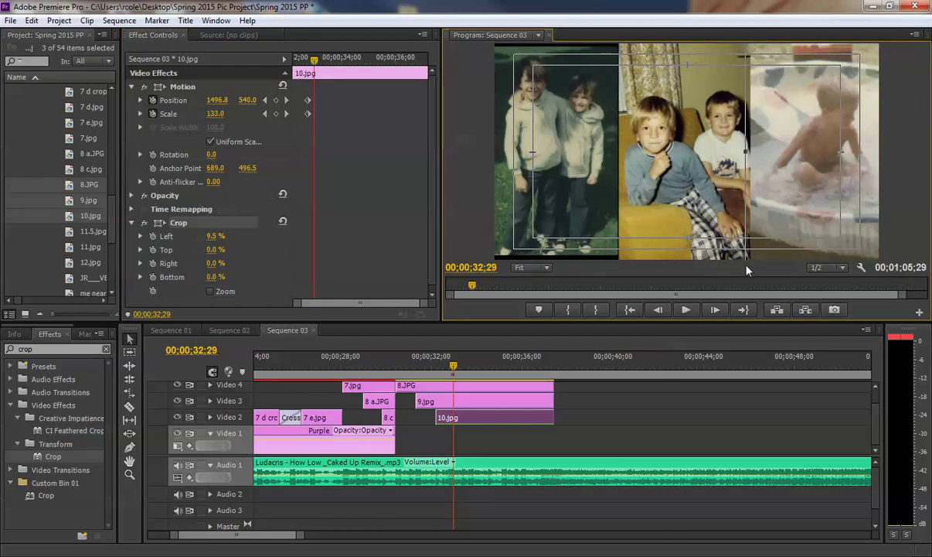
pyautogui.click(530, 271)
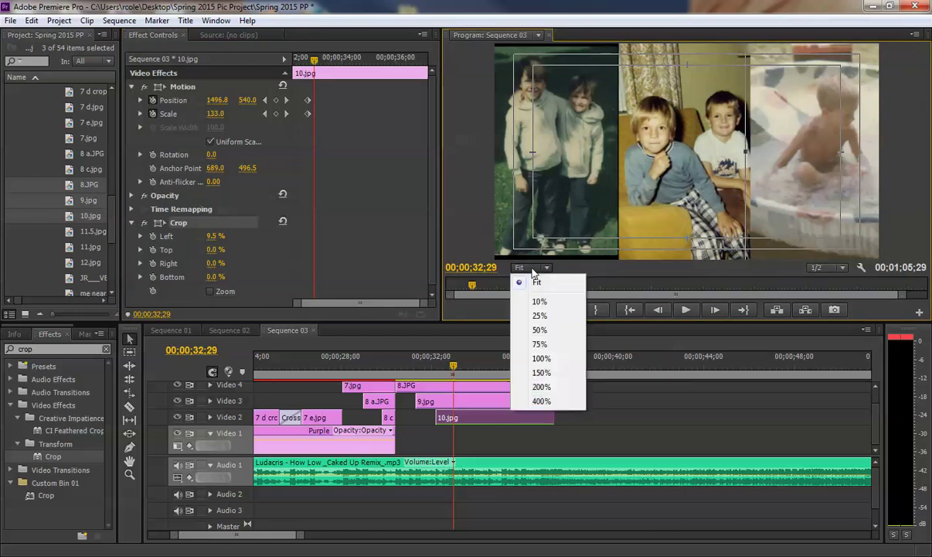
pyautogui.click(539, 315)
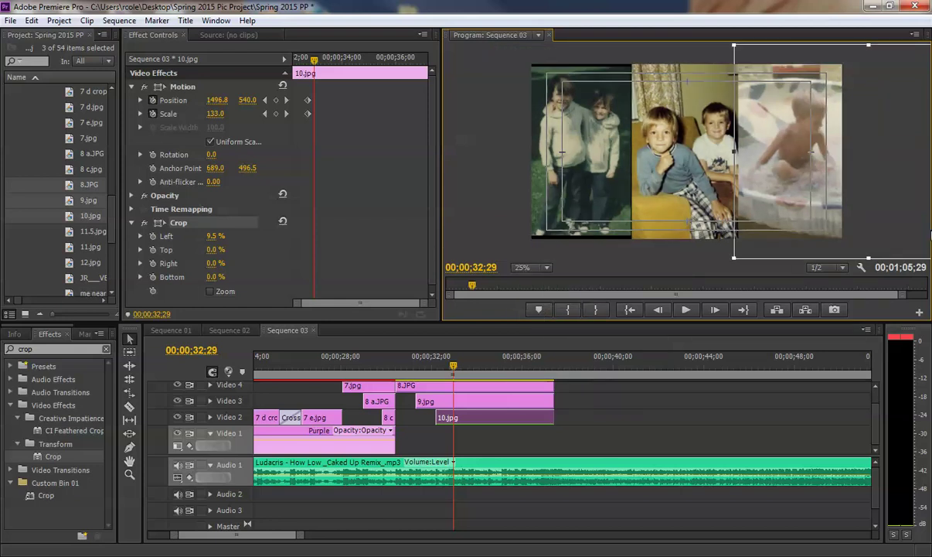
pyautogui.moveTo(868, 259)
pyautogui.mouseDown()
pyautogui.moveTo(868, 234)
pyautogui.moveTo(867, 242)
pyautogui.mouseUp()
pyautogui.moveTo(869, 47); pyautogui.dragTo(869, 61)
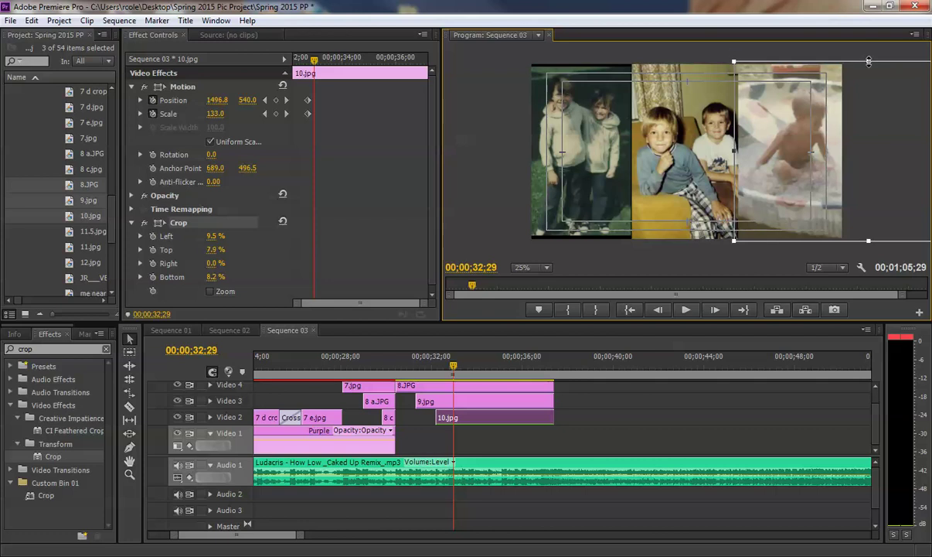
# With the program preview at 10%, crop 10.jpg's right edge, then fine-tune it to about 52.9% with the preview restored to Fit.
pyautogui.click(537, 267)
pyautogui.click(535, 301)
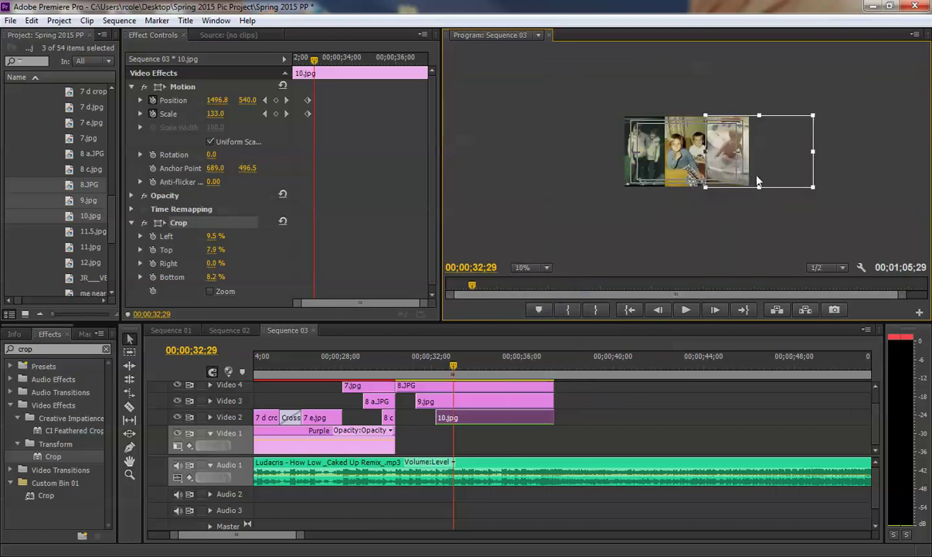
pyautogui.moveTo(809, 151); pyautogui.dragTo(751, 149)
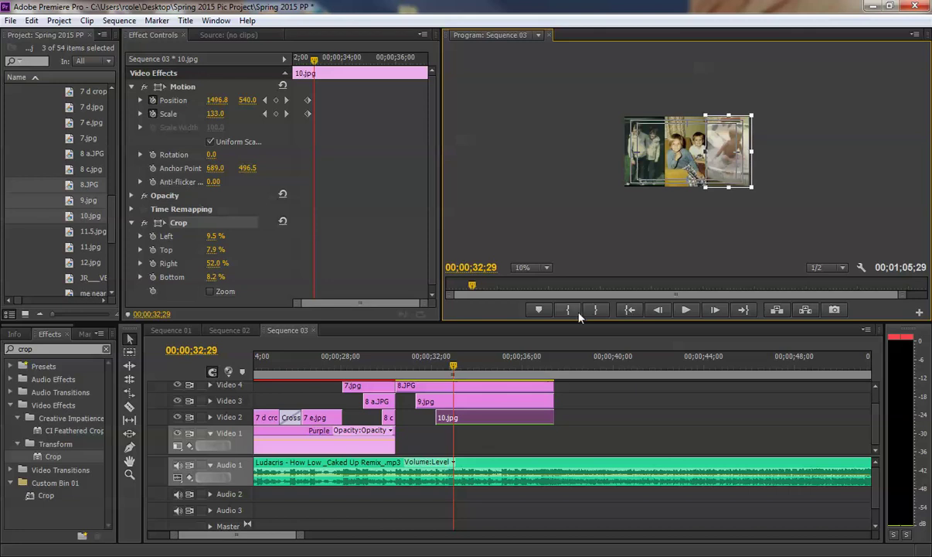
pyautogui.click(535, 266)
pyautogui.click(545, 284)
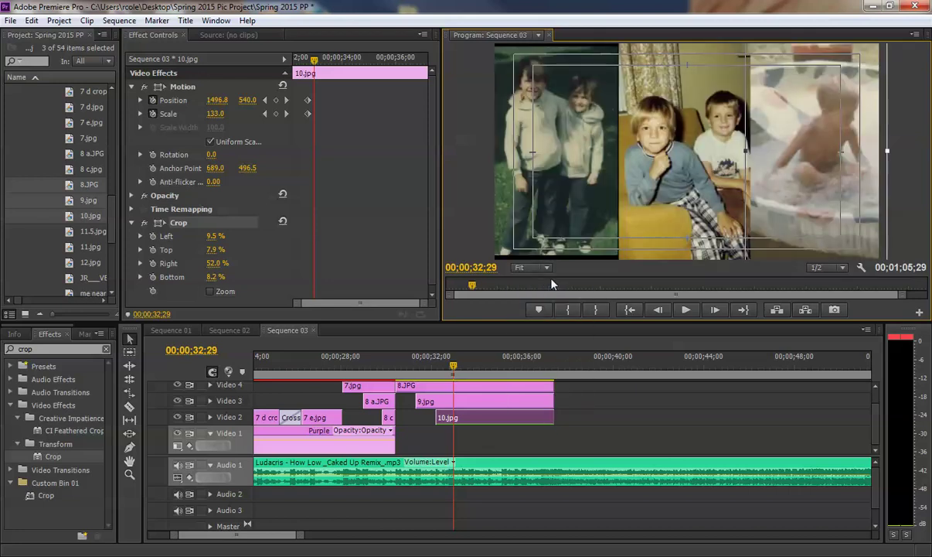
pyautogui.moveTo(881, 170); pyautogui.dragTo(878, 170)
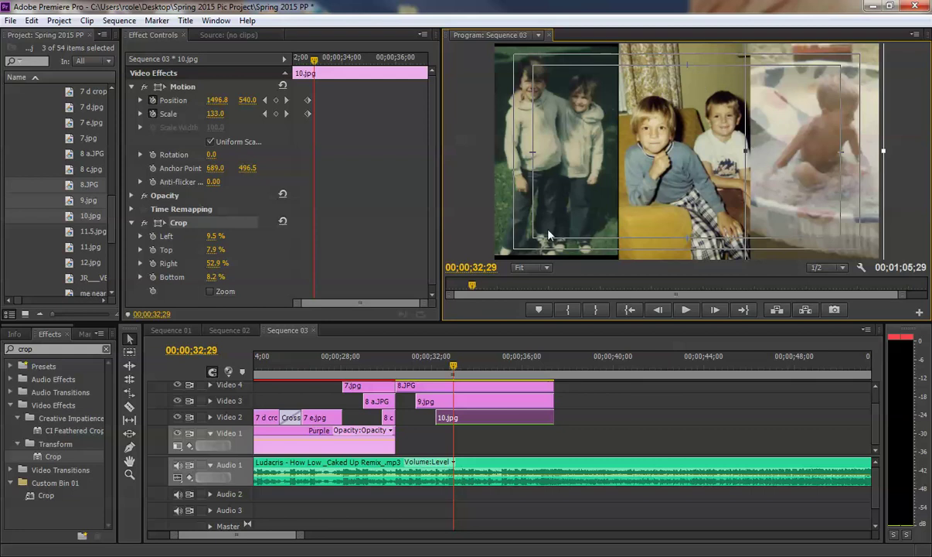
# Select 9.jpg and set its bottom crop to about 3.7%.
pyautogui.click(492, 403)
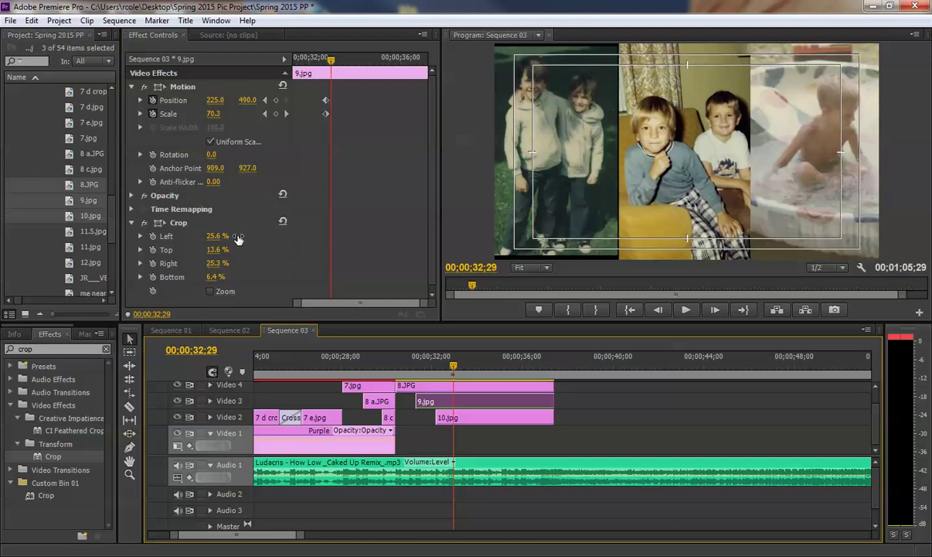
pyautogui.click(174, 223)
pyautogui.moveTo(554, 254); pyautogui.dragTo(551, 265)
pyautogui.click(489, 220)
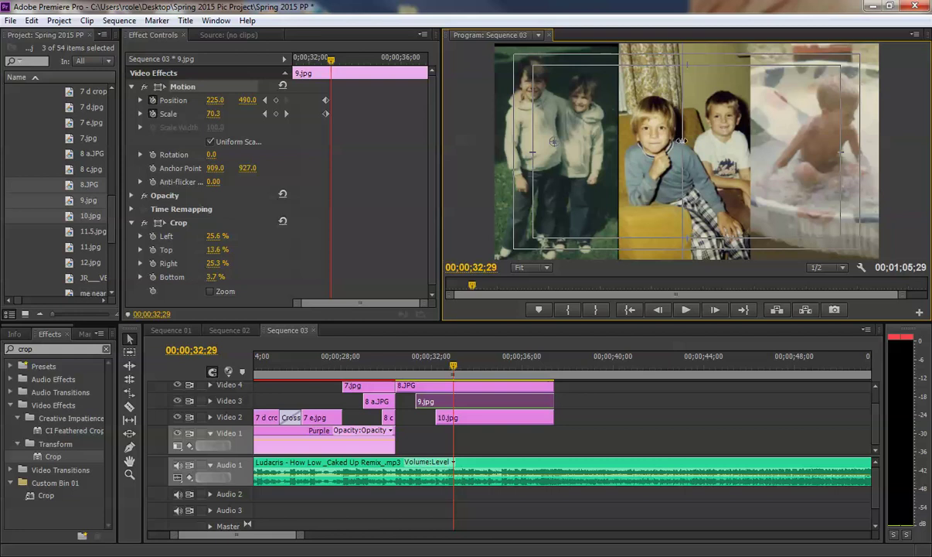
pyautogui.moveTo(682, 141); pyautogui.dragTo(653, 143)
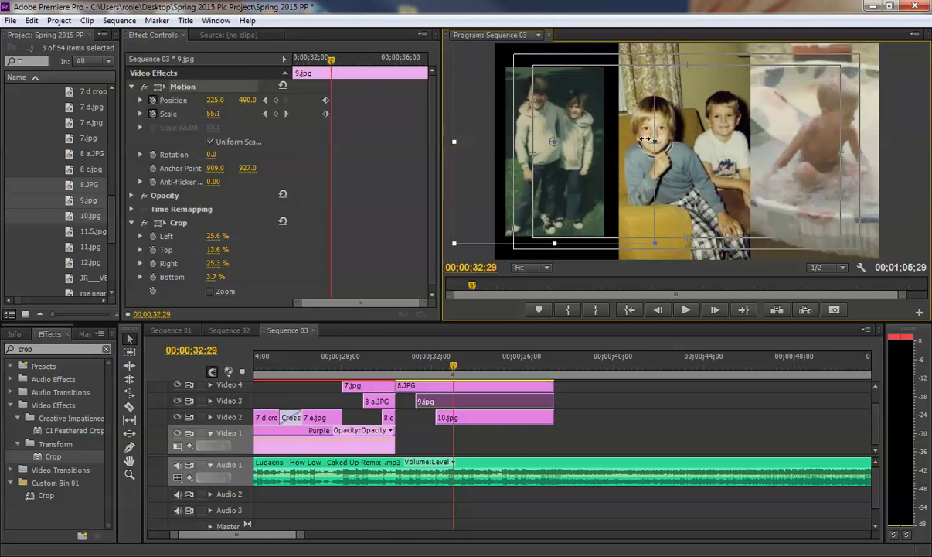
pyautogui.hotkey('ctrl', 'z')
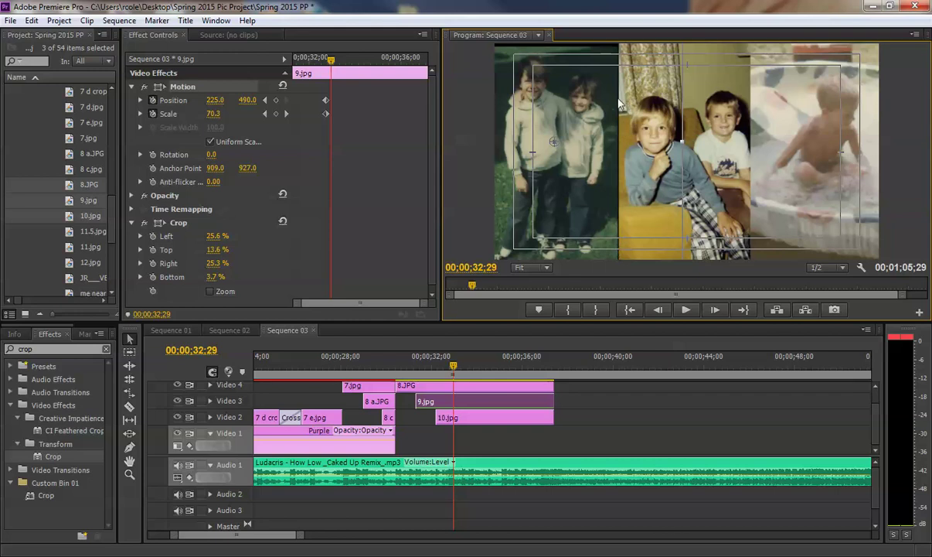
# Set 9.jpg's right crop to about 24.2% and its top crop to about 11.7%.
pyautogui.click(172, 221)
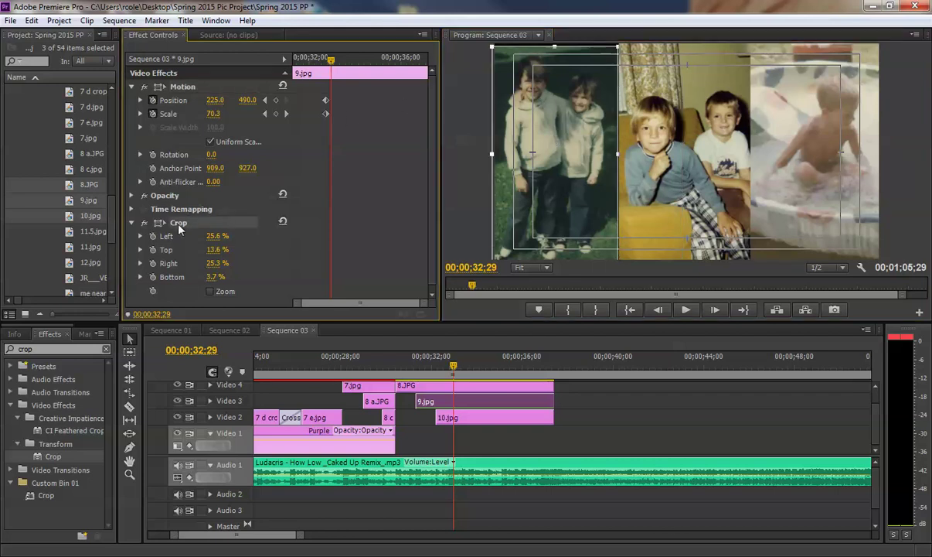
pyautogui.moveTo(616, 152); pyautogui.dragTo(620, 152)
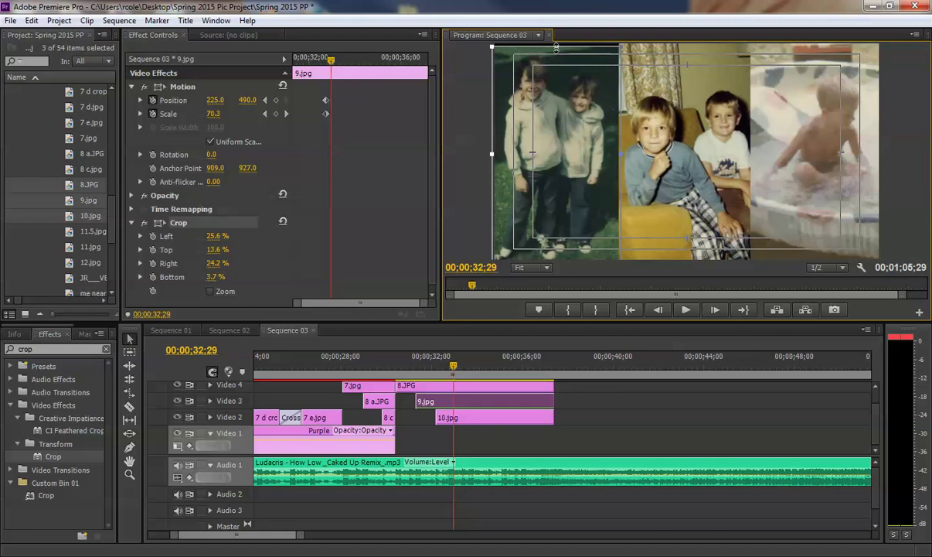
pyautogui.moveTo(556, 47); pyautogui.dragTo(528, 41)
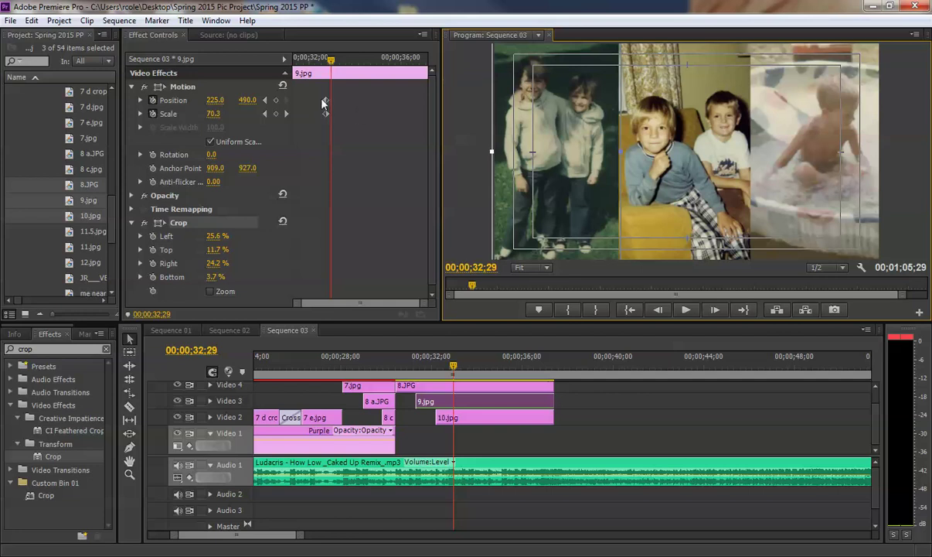
# At 00;00;32;08 with the program preview at 25%, crop 9.jpg to about 26.2% left, 13.7% top, 26.8% right and 5.8% bottom.
pyautogui.click(333, 62)
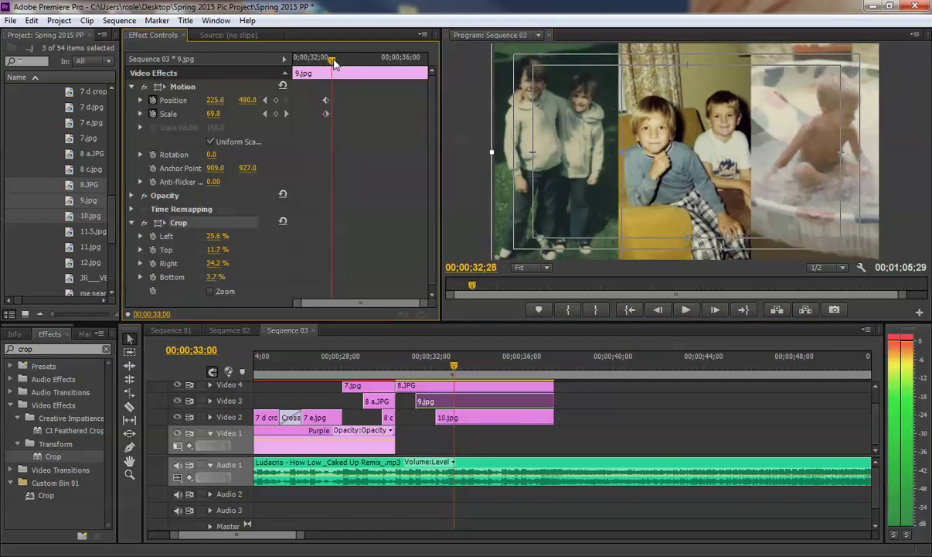
pyautogui.moveTo(333, 62); pyautogui.dragTo(315, 61)
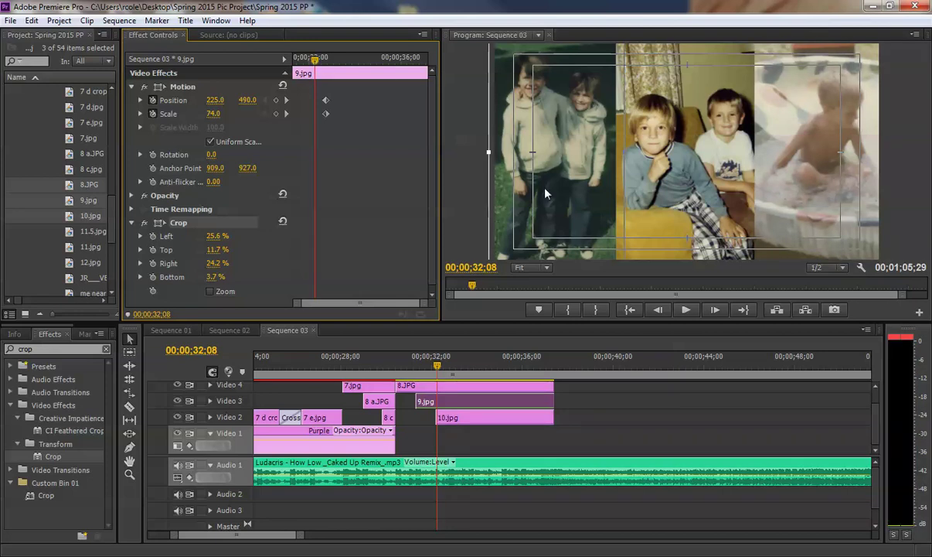
pyautogui.click(549, 269)
pyautogui.click(543, 327)
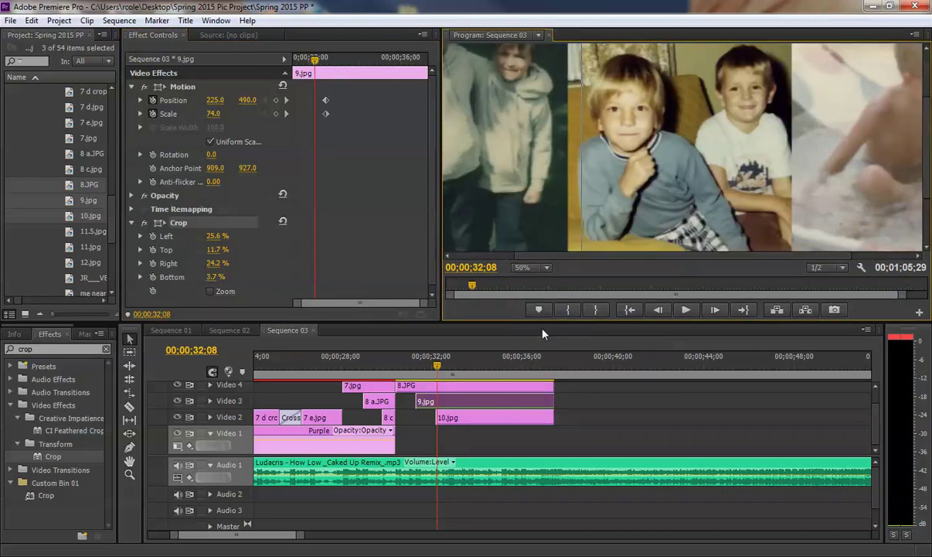
pyautogui.click(530, 268)
pyautogui.click(539, 316)
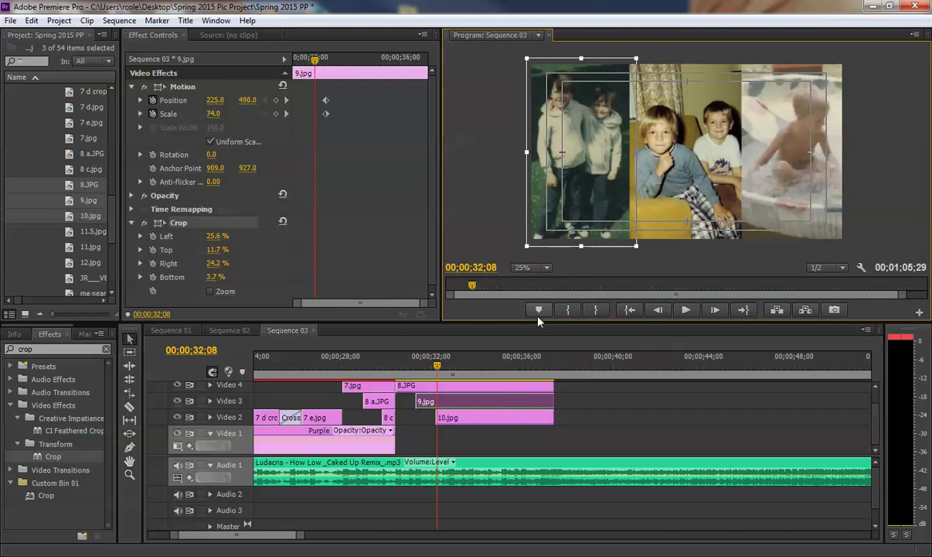
pyautogui.moveTo(580, 59); pyautogui.dragTo(581, 63)
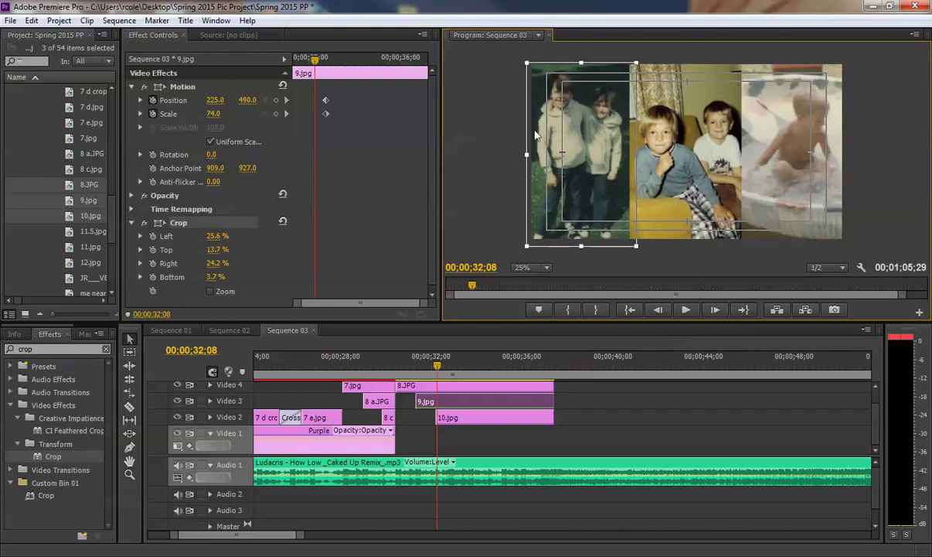
pyautogui.moveTo(527, 154); pyautogui.dragTo(525, 153)
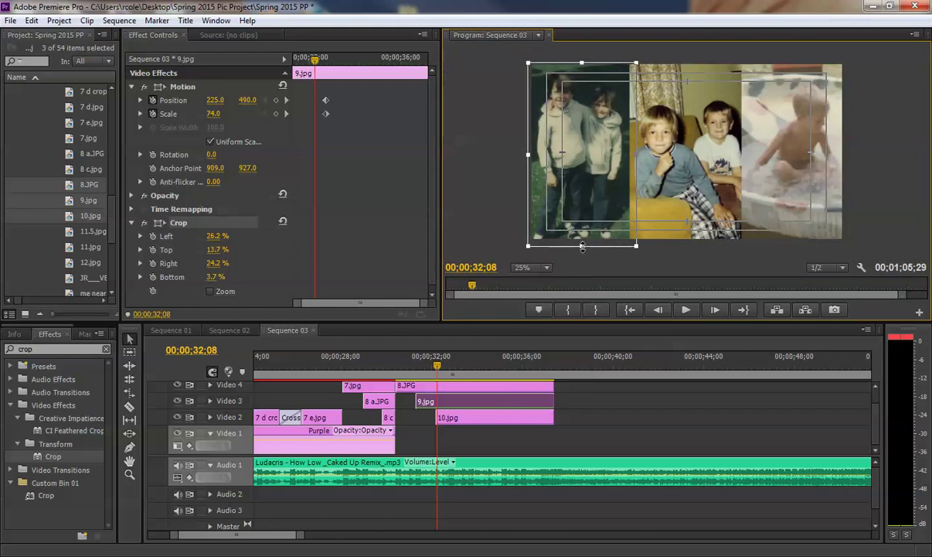
pyautogui.moveTo(528, 245); pyautogui.dragTo(529, 240)
pyautogui.moveTo(635, 168); pyautogui.dragTo(630, 167)
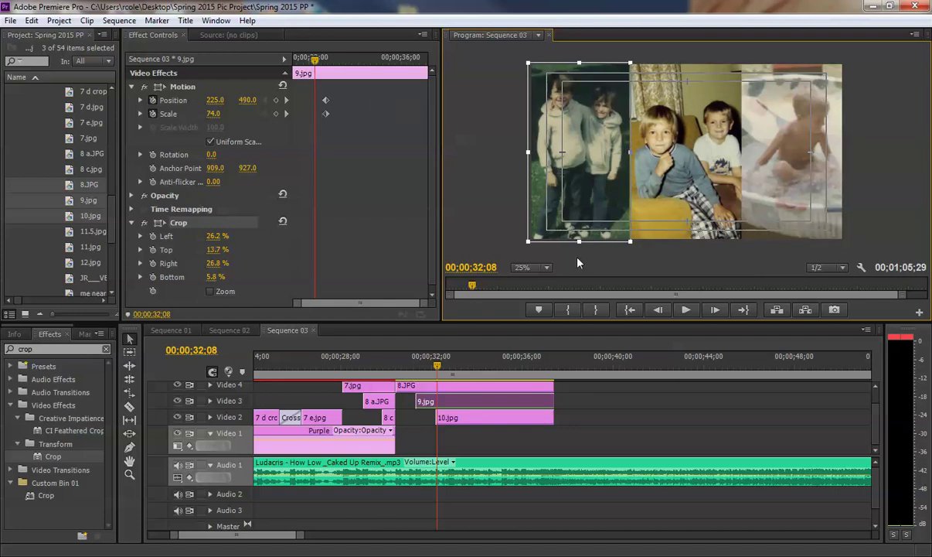
# Play Sequence 03 from 00;00;30;04 to about 00;00;33;28 to review how the cropped photos shrink.
pyautogui.click(390, 364)
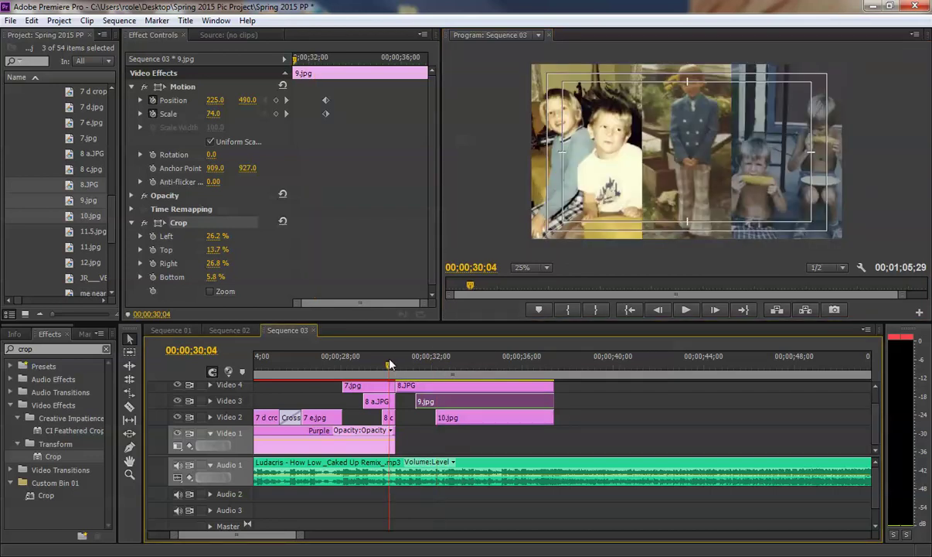
pyautogui.press('space')
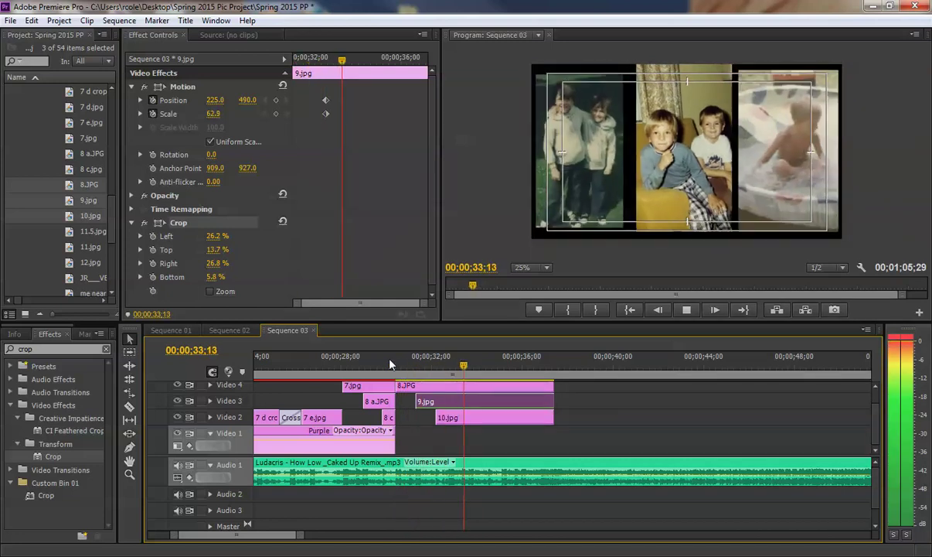
pyautogui.press('space')
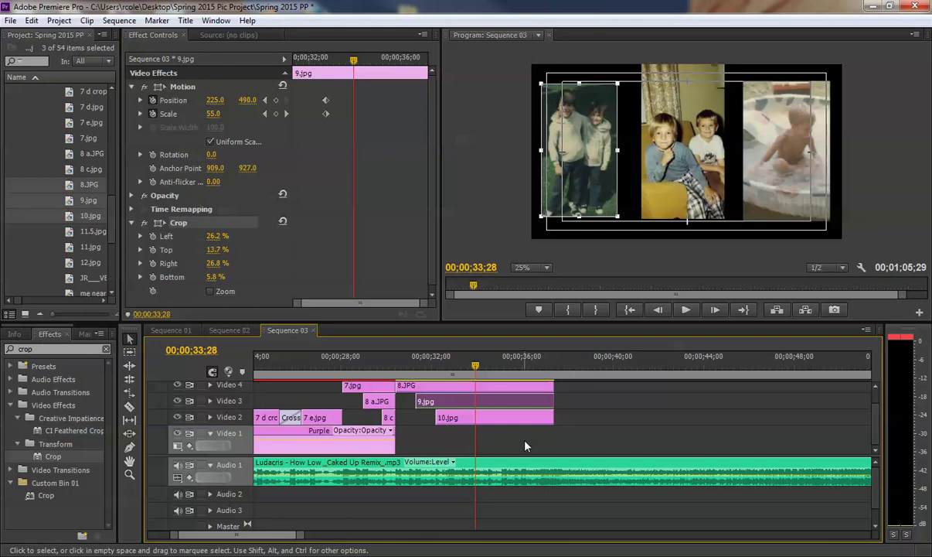
# Deselect the photos in the project and collapse the First Run and Pictures bins.
pyautogui.click(31, 226)
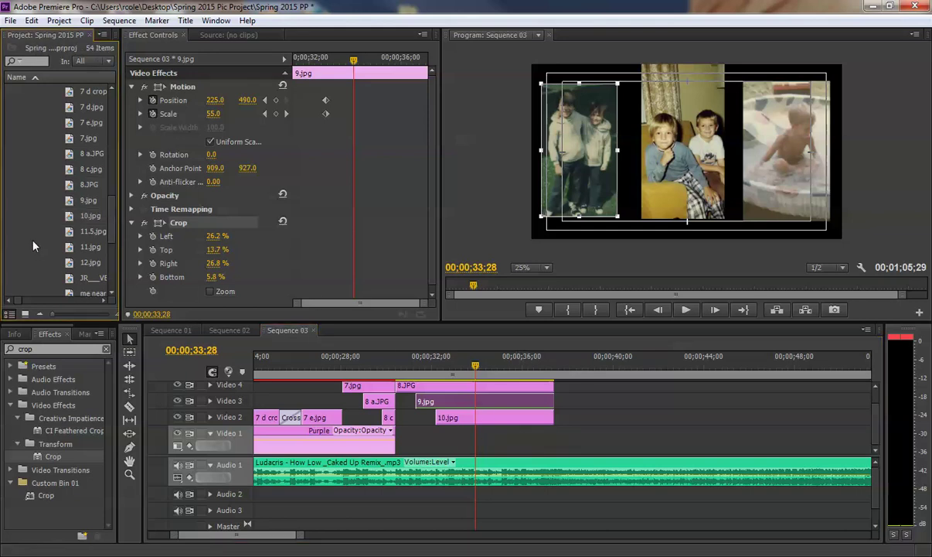
pyautogui.scroll(5, 30, 223)
pyautogui.scroll(3, 32, 224)
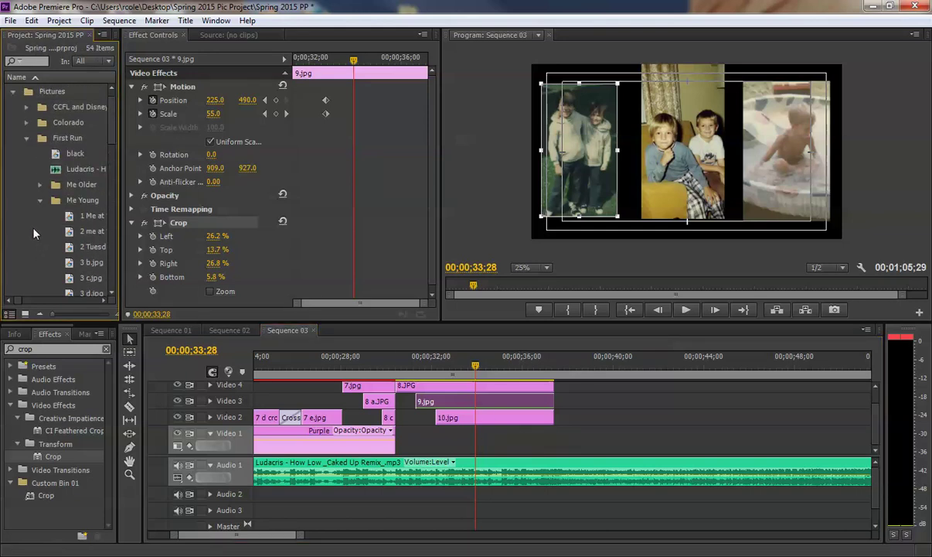
pyautogui.click(38, 184)
pyautogui.click(26, 138)
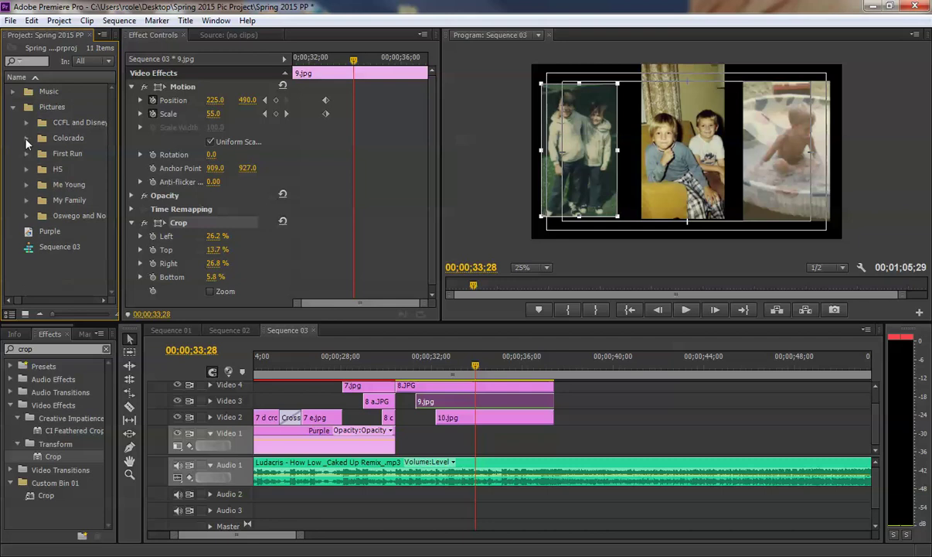
pyautogui.scroll(1, 15, 113)
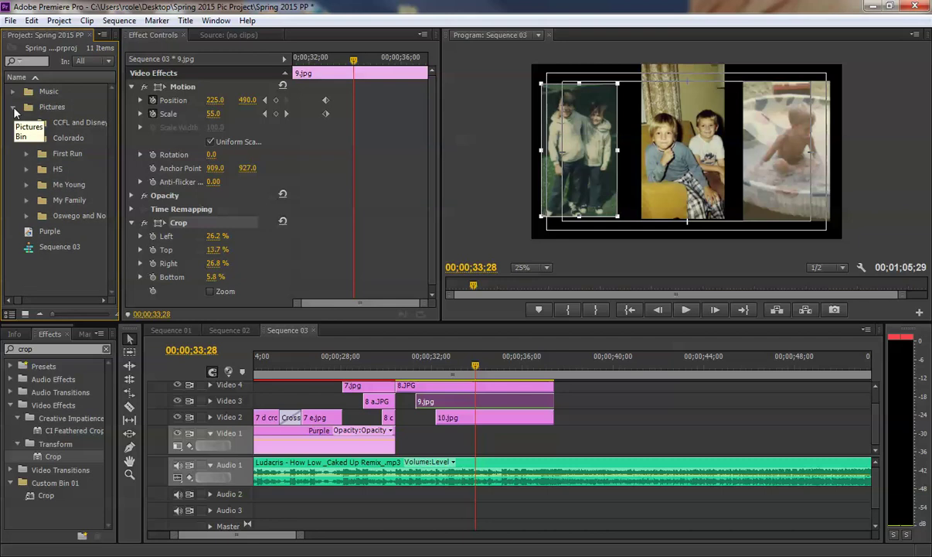
pyautogui.click(13, 108)
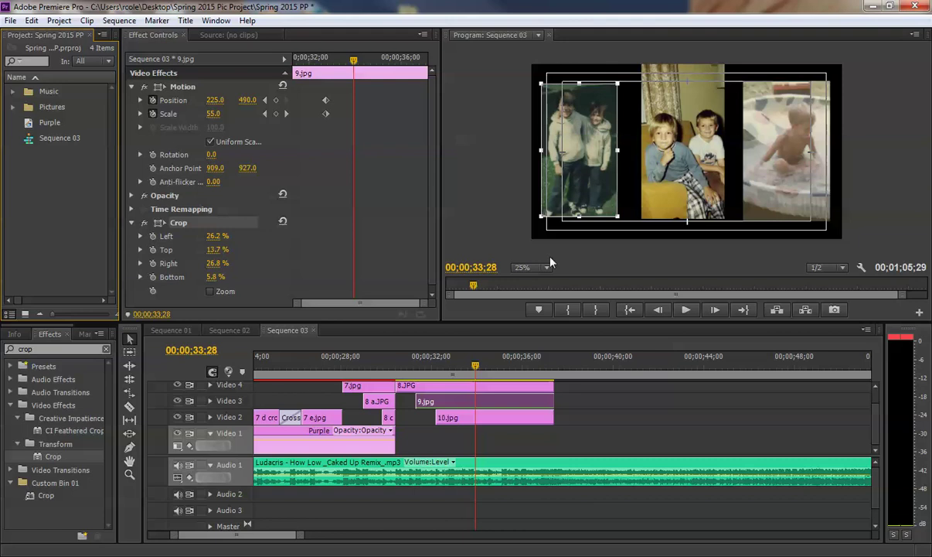
# At 00;00;32;12, crop 8.JPG's top to about 15.7% with the program preview at 10%, then fit the preview and deselect the clip.
pyautogui.moveTo(485, 364); pyautogui.dragTo(445, 365)
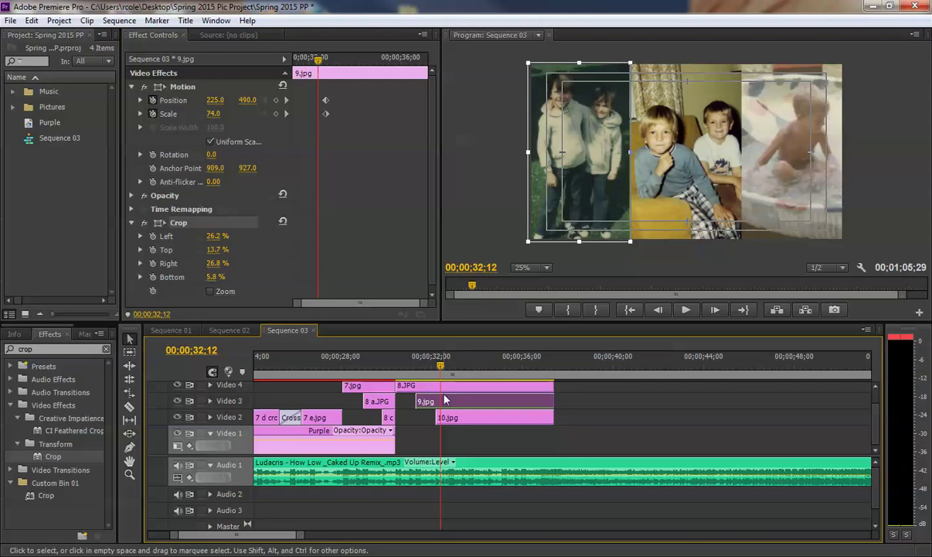
pyautogui.click(422, 384)
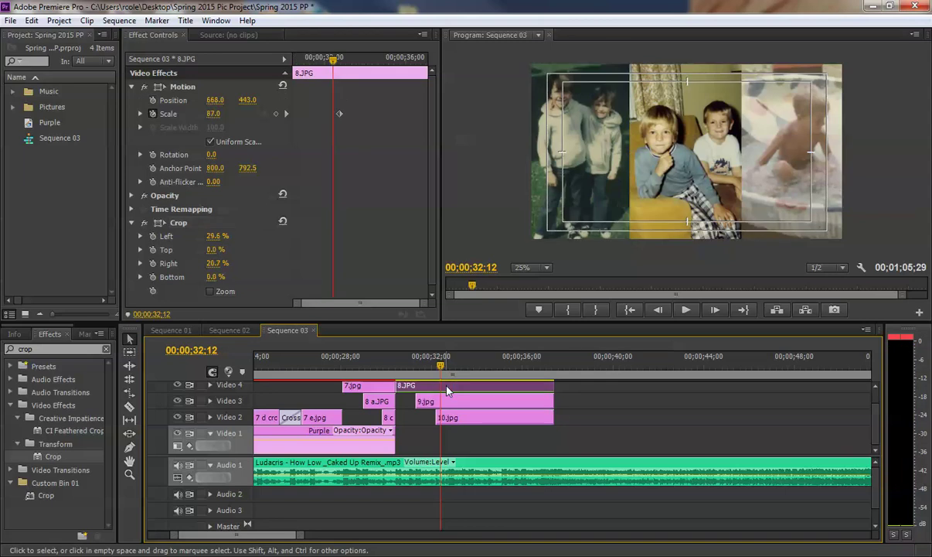
pyautogui.click(179, 223)
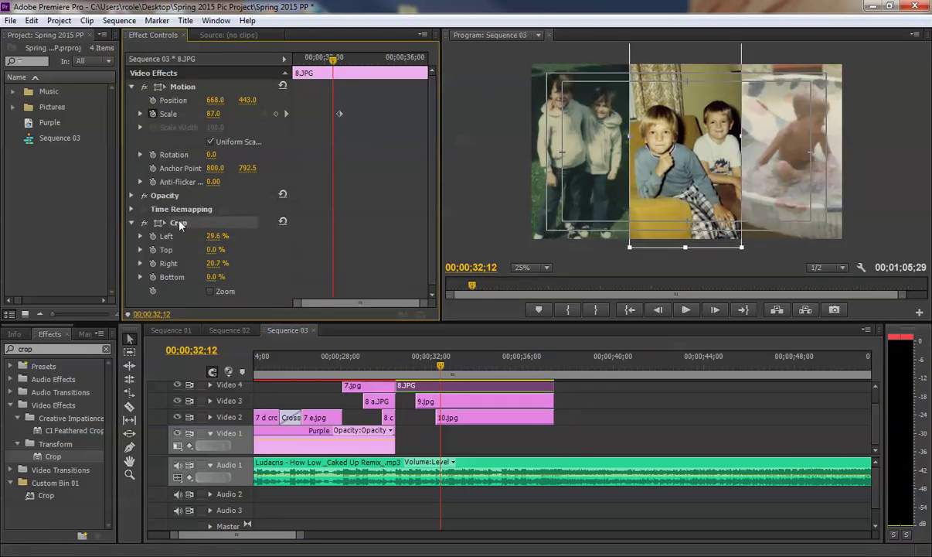
pyautogui.click(530, 267)
pyautogui.click(539, 302)
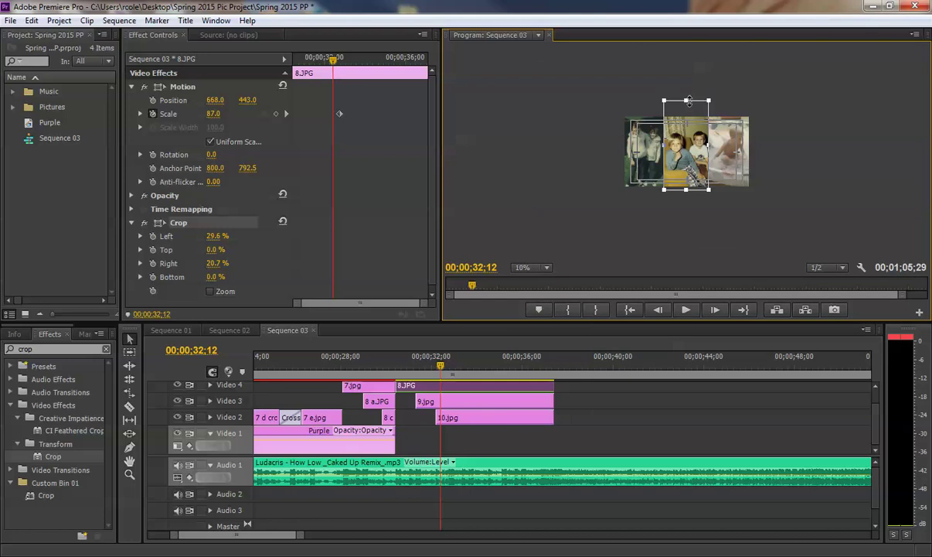
pyautogui.moveTo(687, 102); pyautogui.dragTo(687, 115)
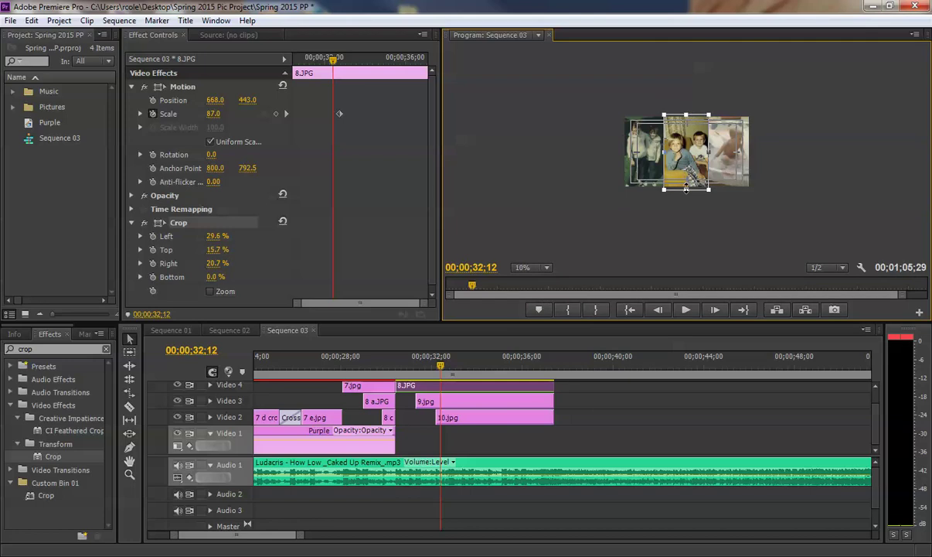
pyautogui.moveTo(685, 188); pyautogui.dragTo(686, 190)
pyautogui.click(531, 269)
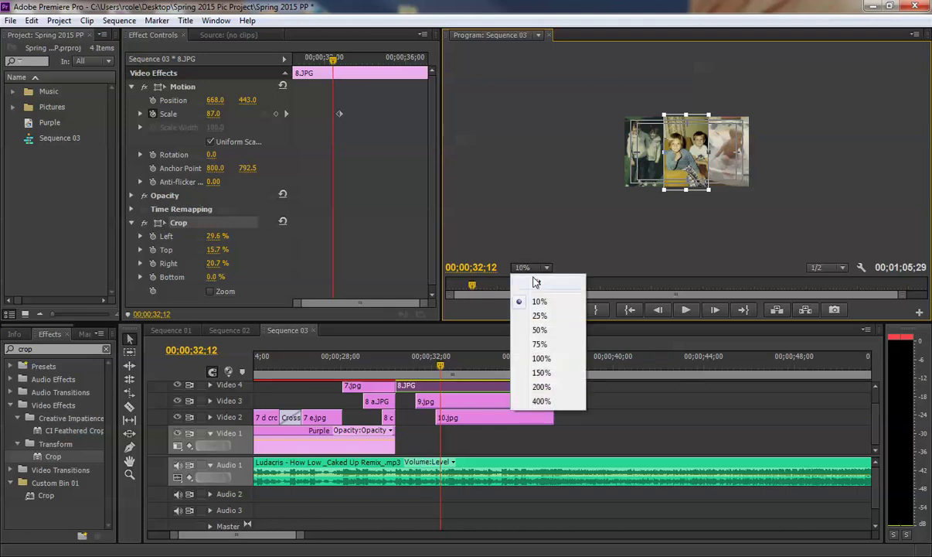
pyautogui.click(537, 279)
pyautogui.click(406, 422)
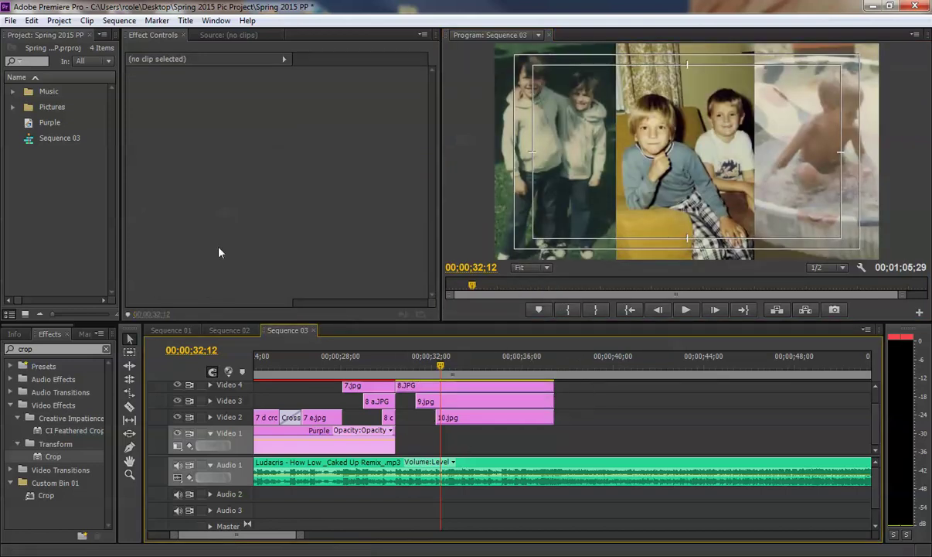
# Import the Star-field-3 image from the Pictures folder of Spring 2015 Pic Project on the Desktop.
pyautogui.doubleClick(65, 206)
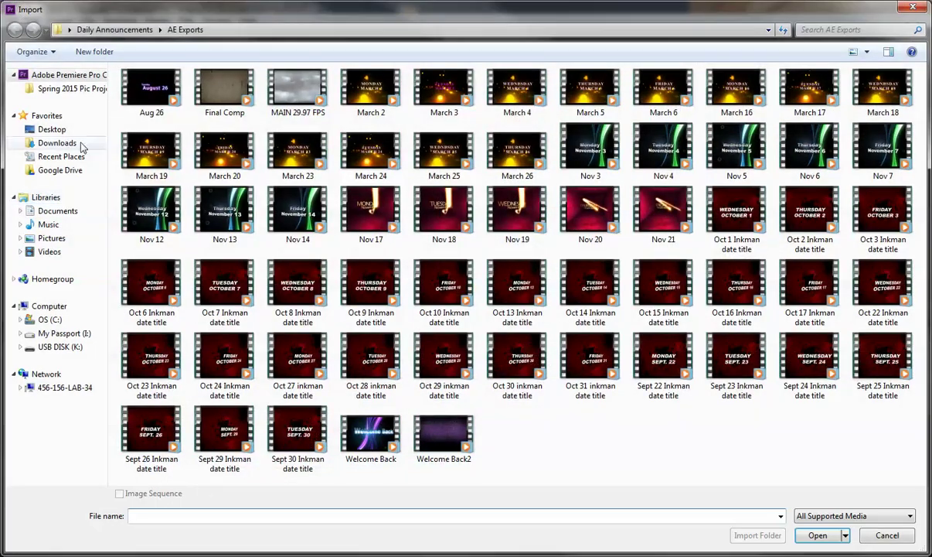
pyautogui.click(59, 128)
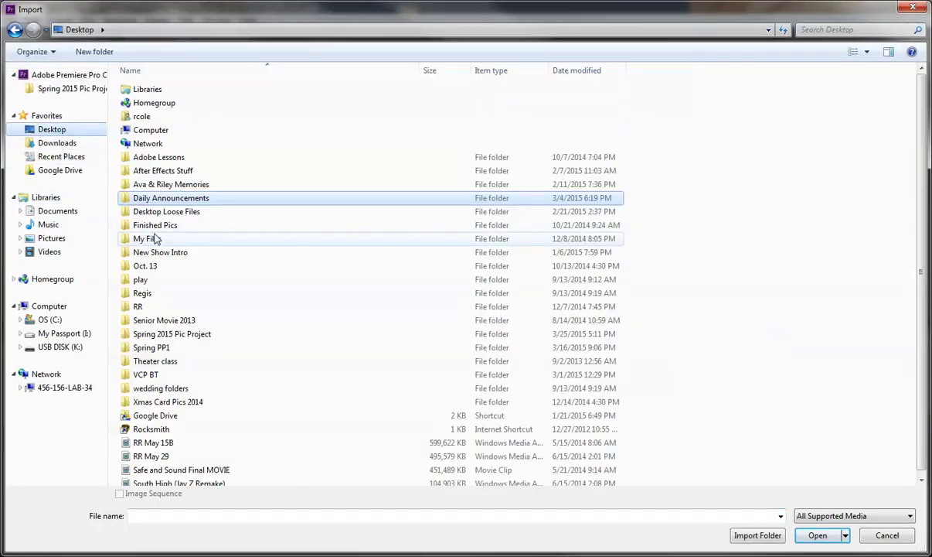
pyautogui.doubleClick(158, 334)
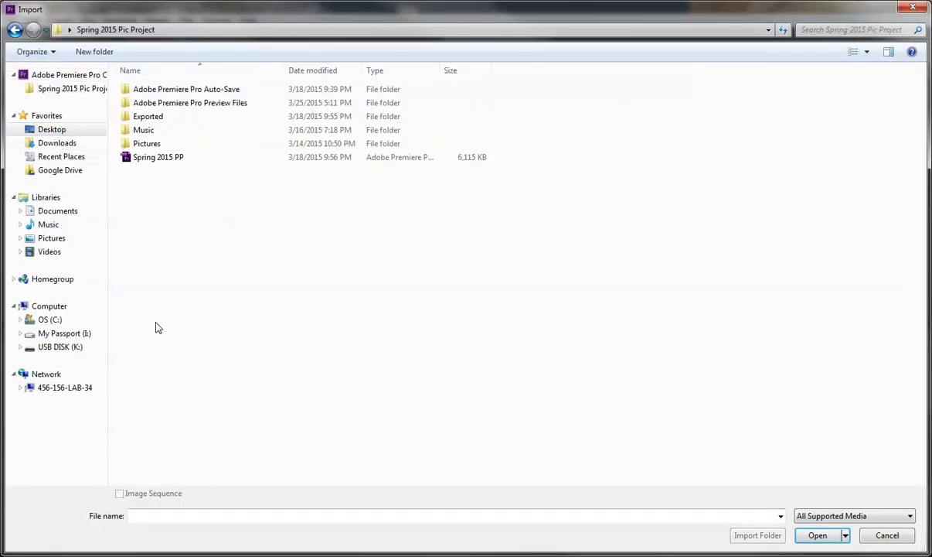
pyautogui.doubleClick(146, 143)
pyautogui.click(140, 116)
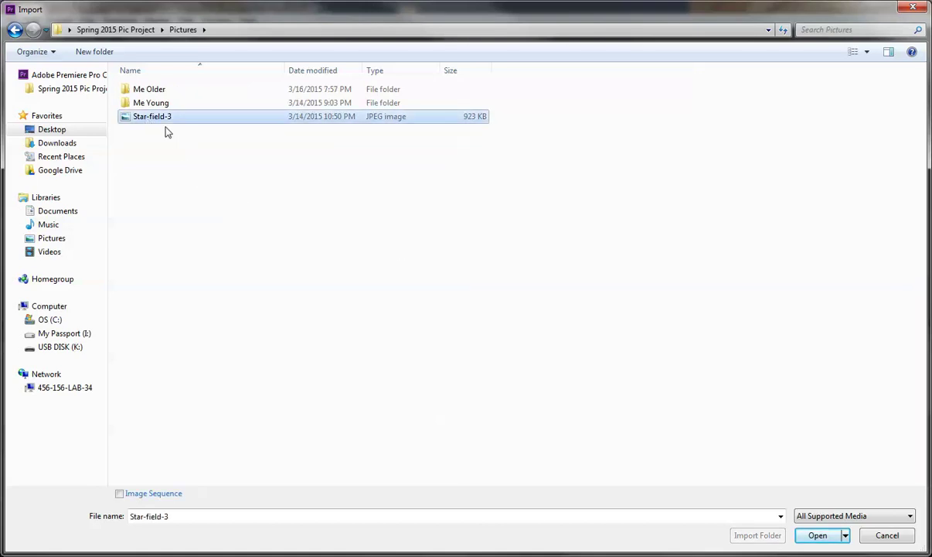
pyautogui.click(813, 536)
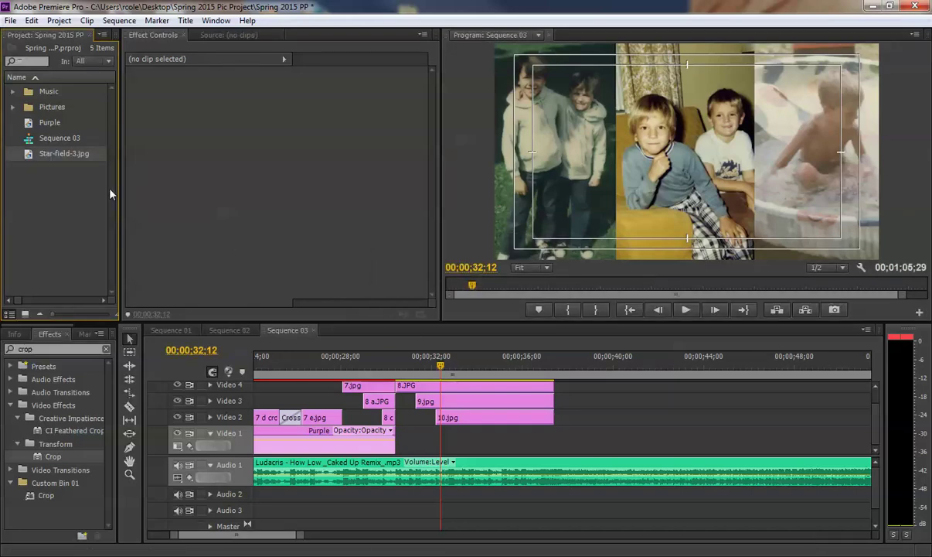
# Place Star-field-3.jpg on Video 1 at 00;00;32;12 and play to 00;00;34;12 to review it behind the photos.
pyautogui.click(31, 153)
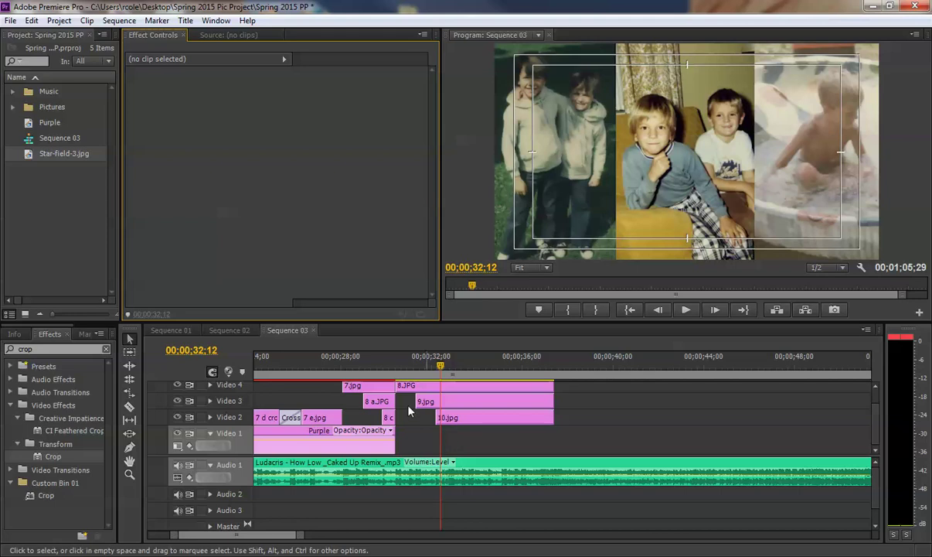
pyautogui.moveTo(26, 151); pyautogui.dragTo(447, 431)
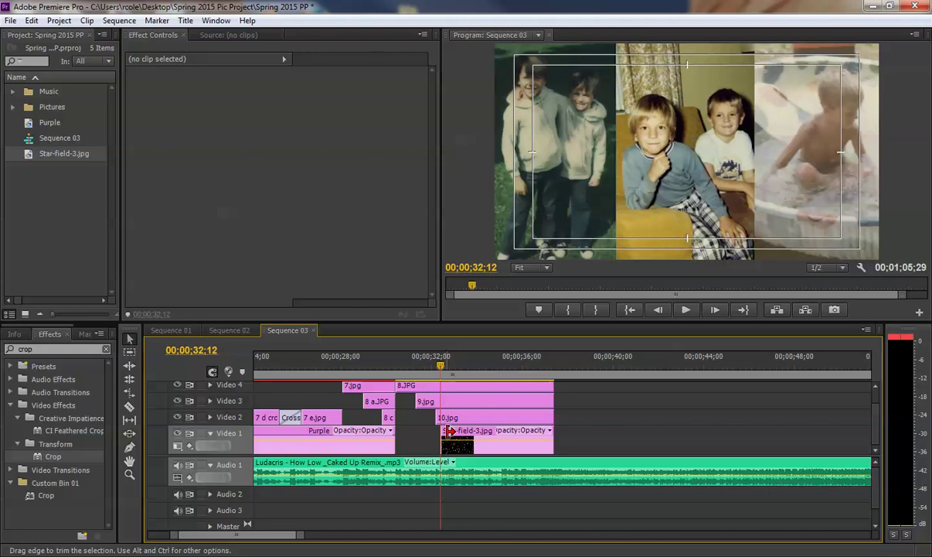
pyautogui.click(438, 377)
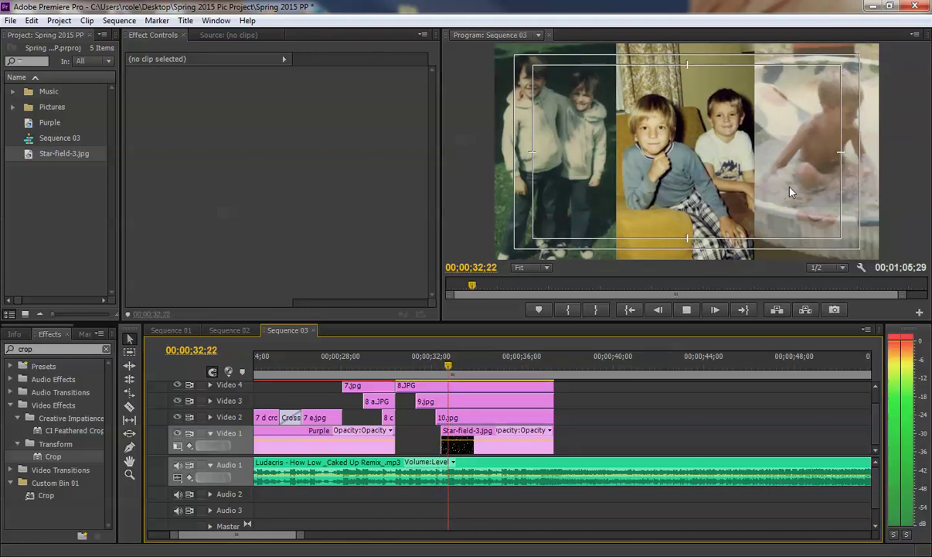
pyautogui.press('space')
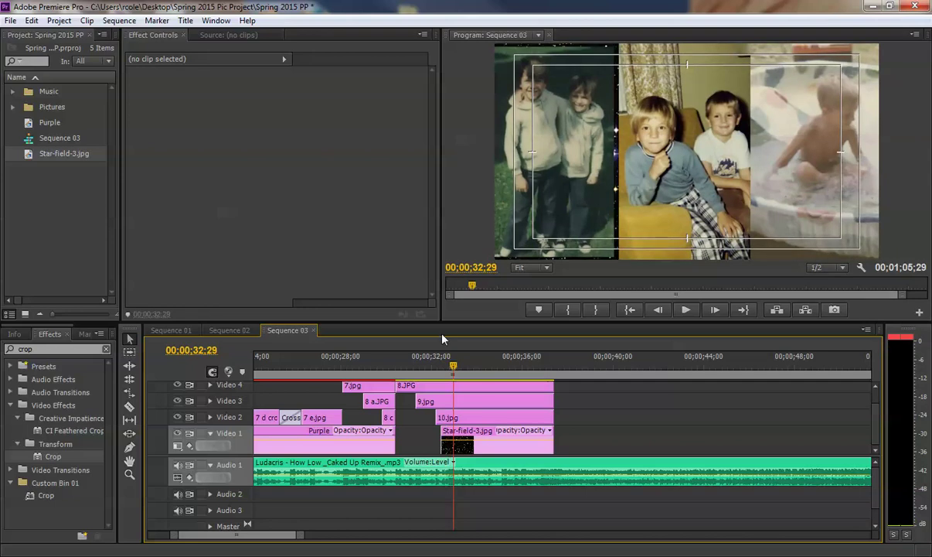
pyautogui.press('space')
pyautogui.press('space')
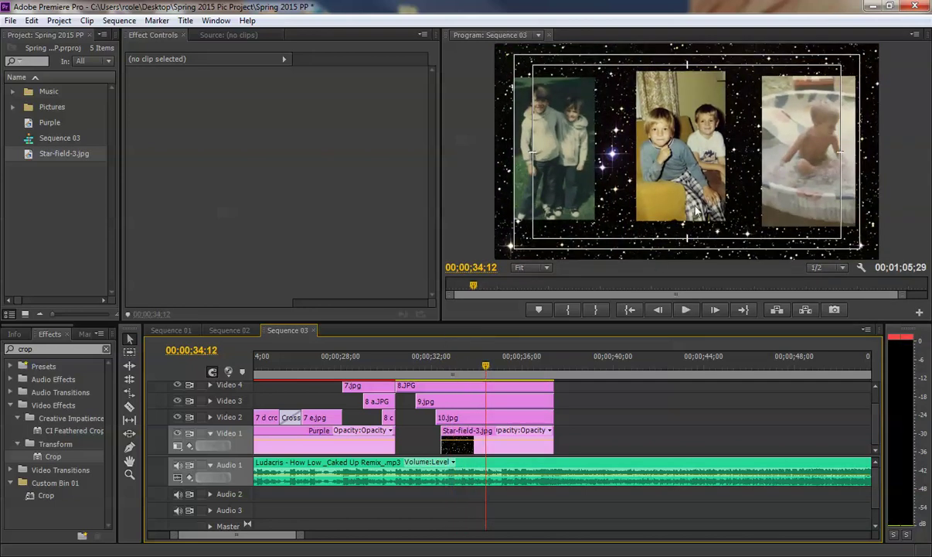
# Scale Star-field-3.jpg to 57 and set that value as a scale keyframe at the clip's start.
pyautogui.click(502, 451)
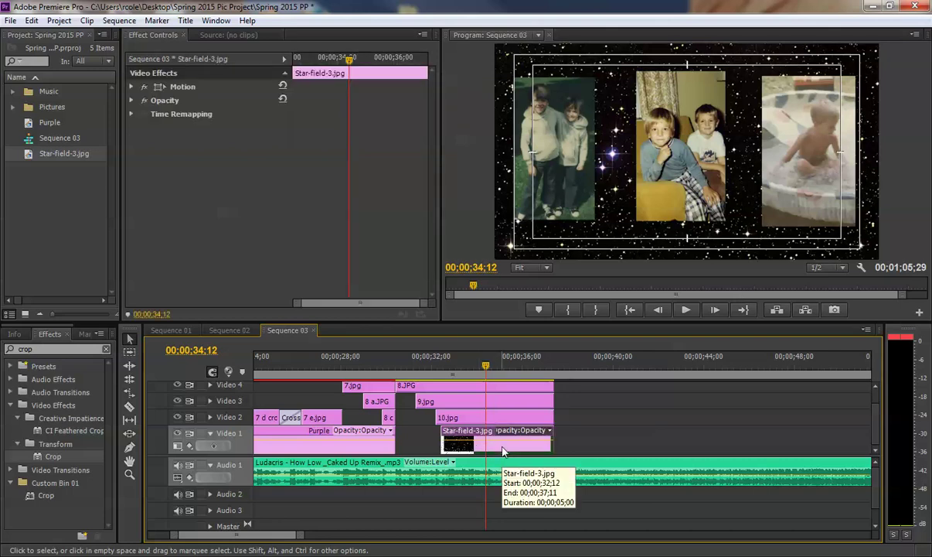
pyautogui.click(132, 87)
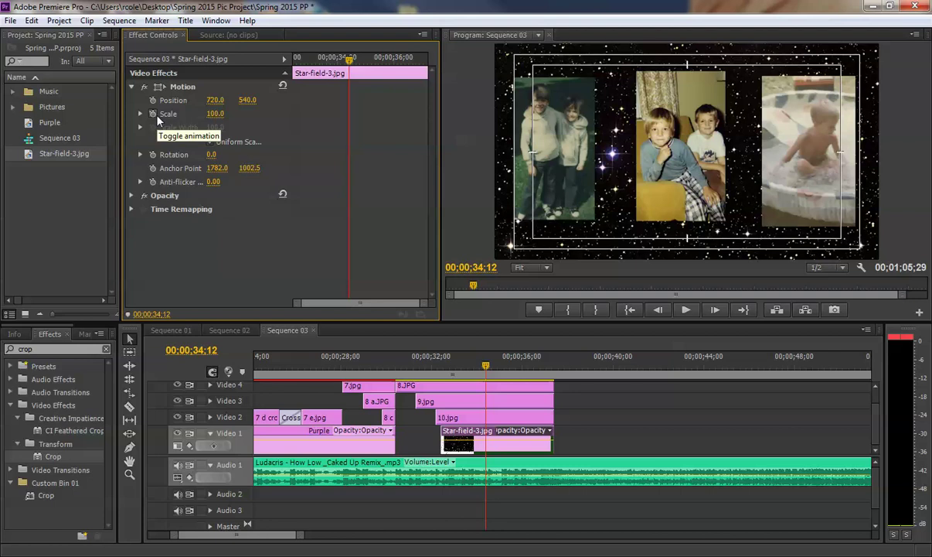
pyautogui.moveTo(215, 114); pyautogui.dragTo(182, 114)
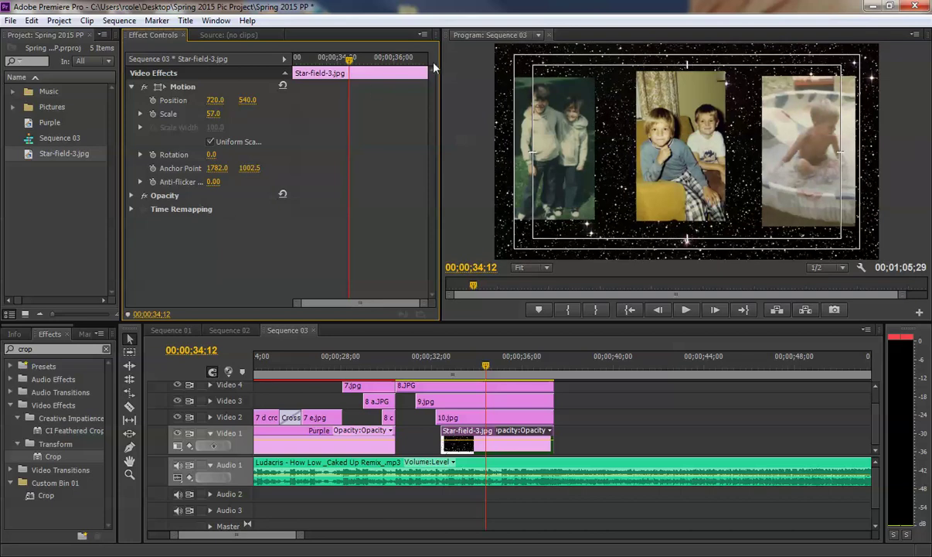
pyautogui.click(153, 113)
pyautogui.moveTo(349, 118); pyautogui.dragTo(430, 118)
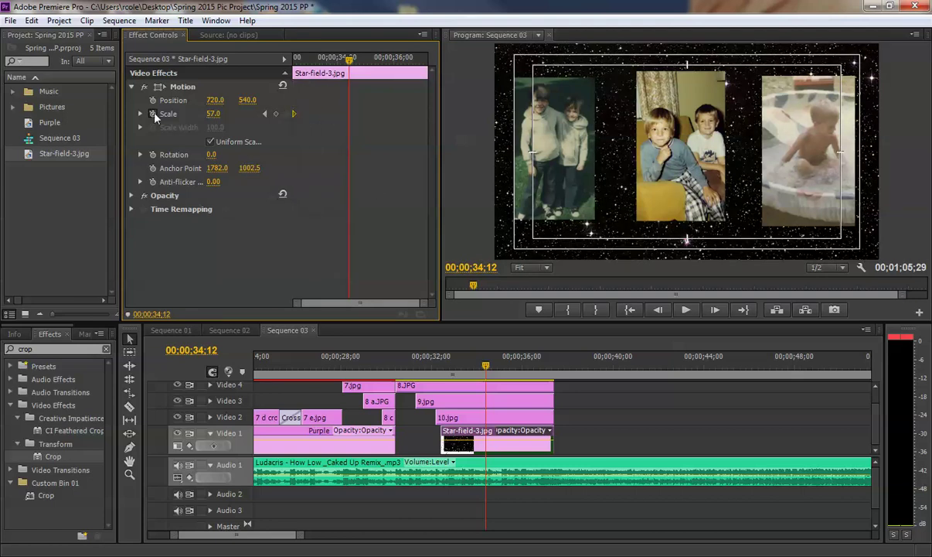
# Set Star-field-3.jpg's scale to 107 at 00;00;36;01 and move that keyframe to the clip's end.
pyautogui.moveTo(284, 55); pyautogui.dragTo(395, 60)
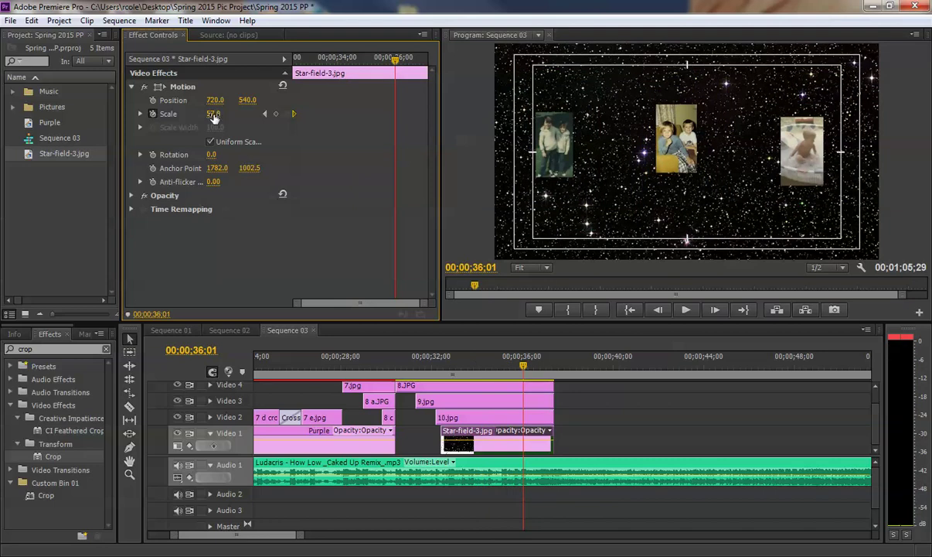
pyautogui.moveTo(212, 113)
pyautogui.mouseDown()
pyautogui.moveTo(250, 113)
pyautogui.moveTo(223, 114)
pyautogui.mouseUp()
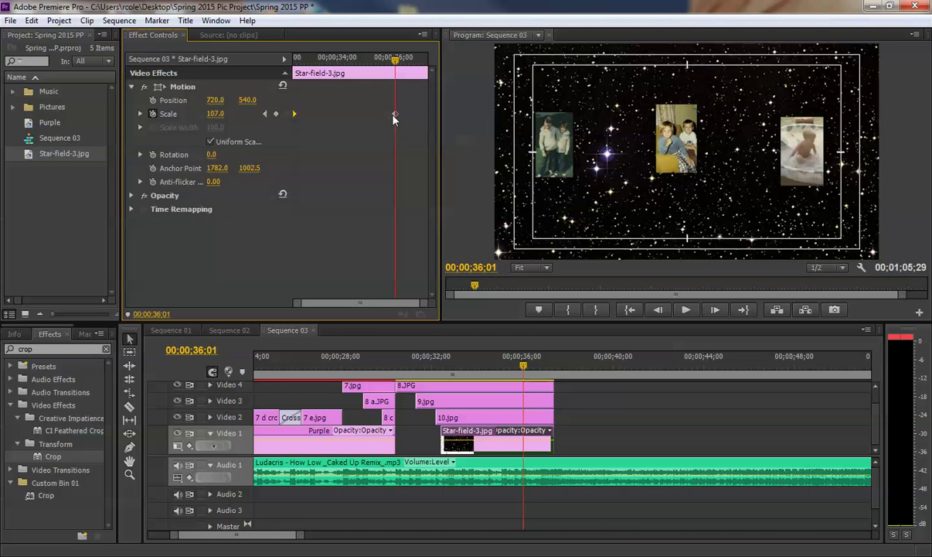
pyautogui.moveTo(394, 116); pyautogui.dragTo(434, 122)
# Play Sequence 03 from just before 00;00;32;00 to 00;00;37;13 to review the star field's growing scale.
pyautogui.click(426, 361)
pyautogui.press('space')
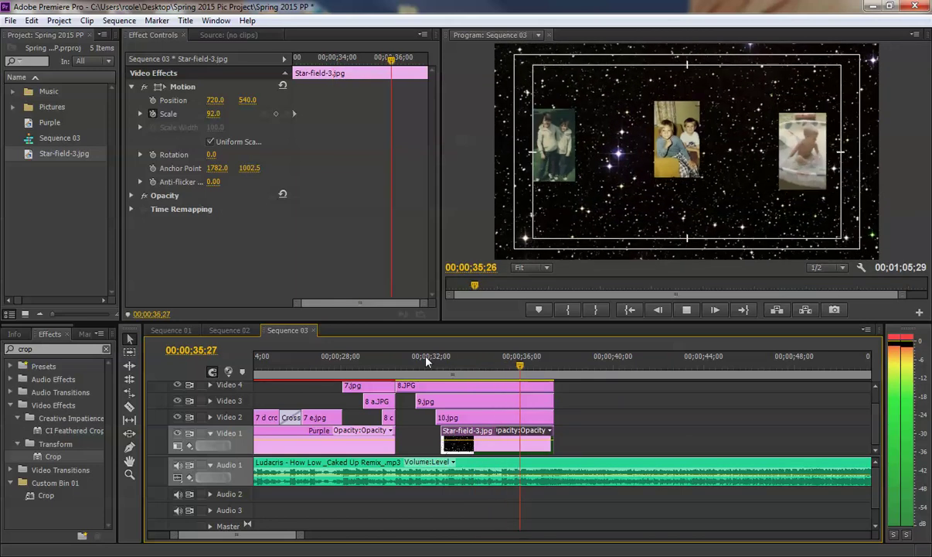
pyautogui.press('space')
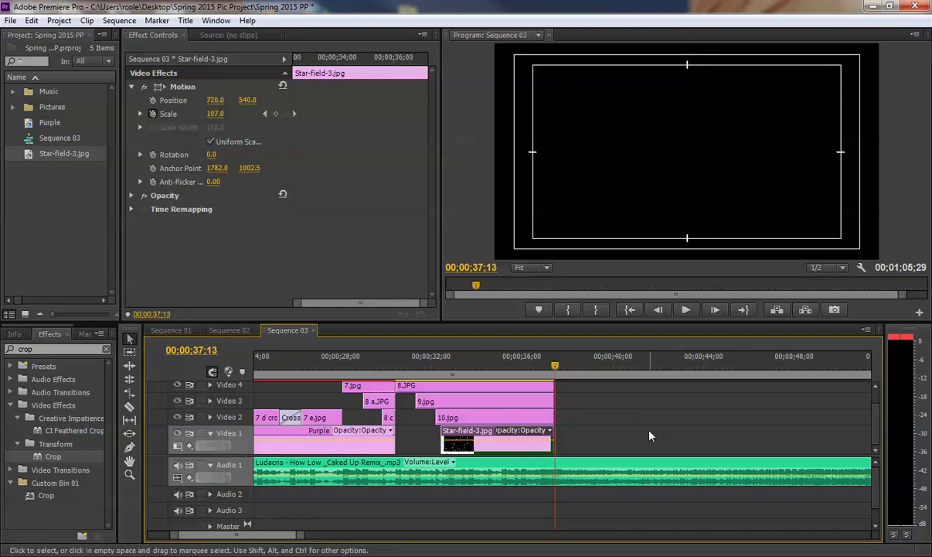
# Extend Star-field-3.jpg about three seconds beyond the photos and play from 00;00;36;04 to 00;00;39;13 to check it.
pyautogui.moveTo(555, 433); pyautogui.dragTo(629, 429)
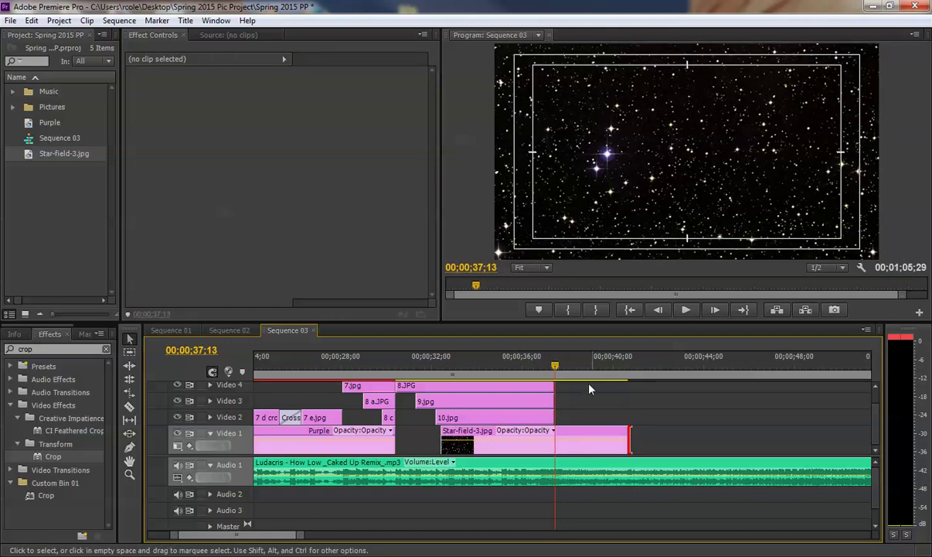
pyautogui.click(526, 365)
pyautogui.click(525, 365)
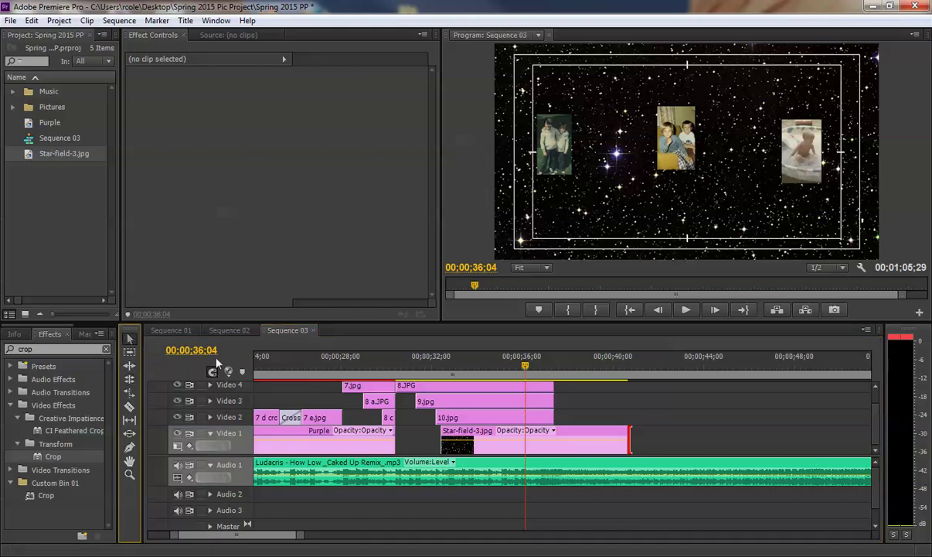
pyautogui.press('space')
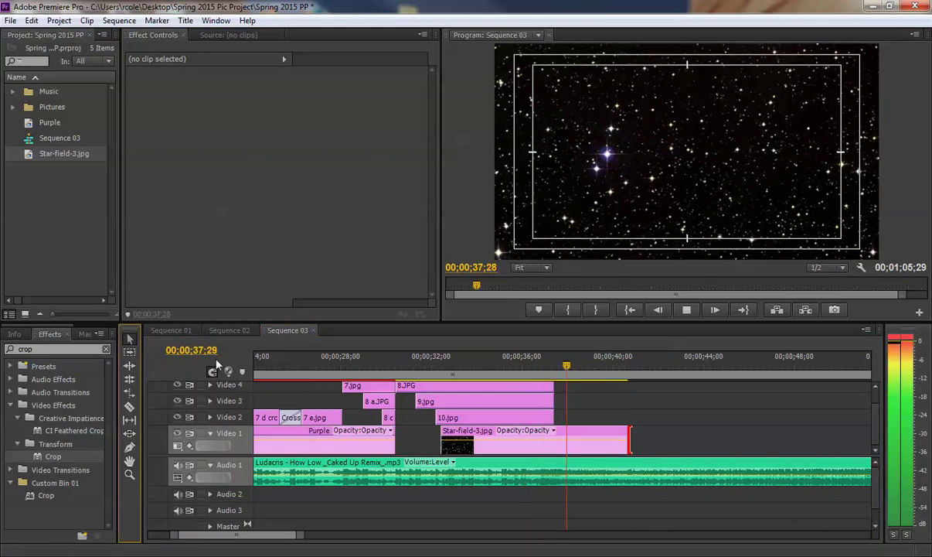
pyautogui.press('space')
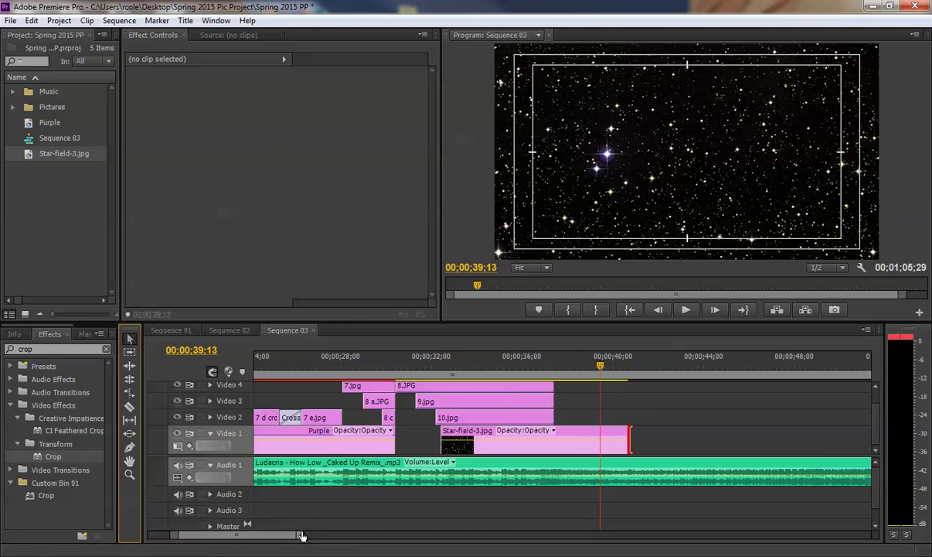
# Play Sequence 03 from 00;00;31;25 to 00;00;32;11 and place the playhead at the music waveform's change at 00;00;32;23.
pyautogui.moveTo(301, 535); pyautogui.dragTo(410, 533)
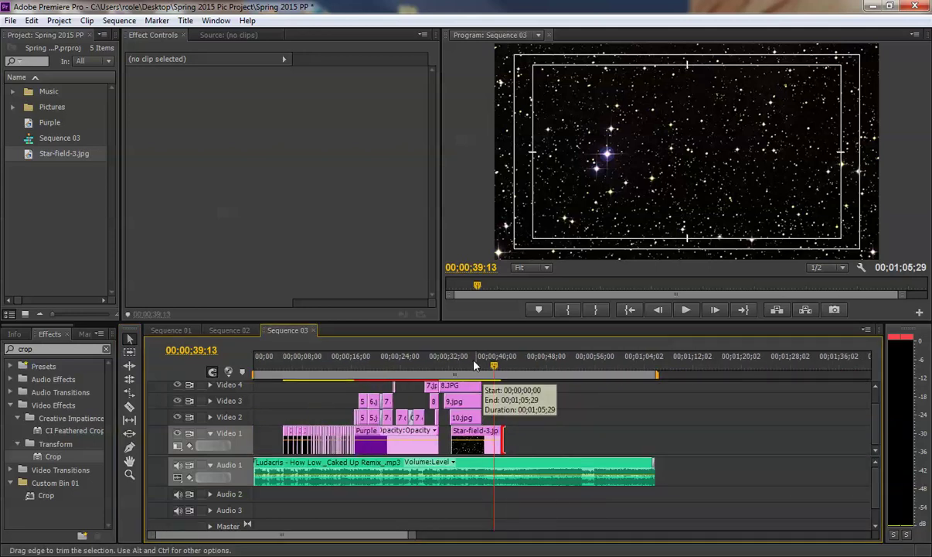
pyautogui.click(449, 361)
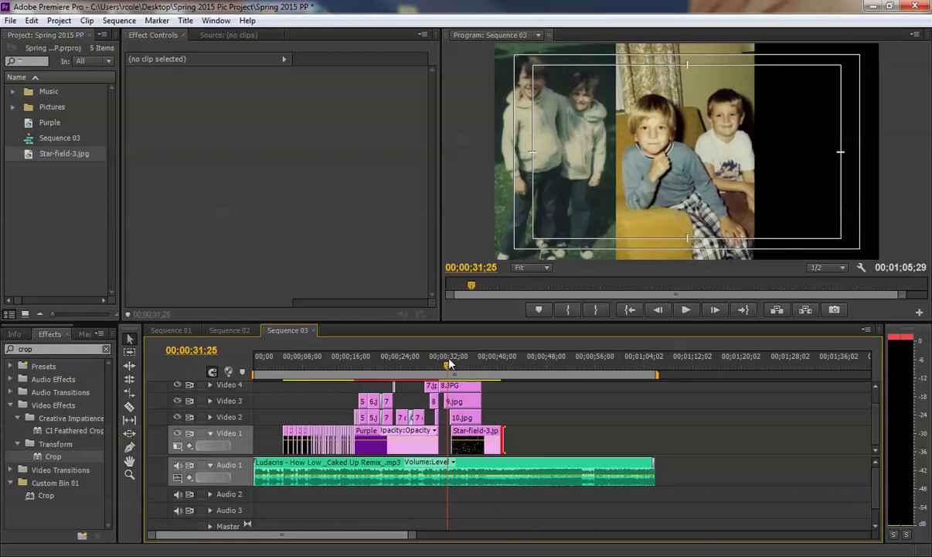
pyautogui.moveTo(415, 538); pyautogui.dragTo(326, 546)
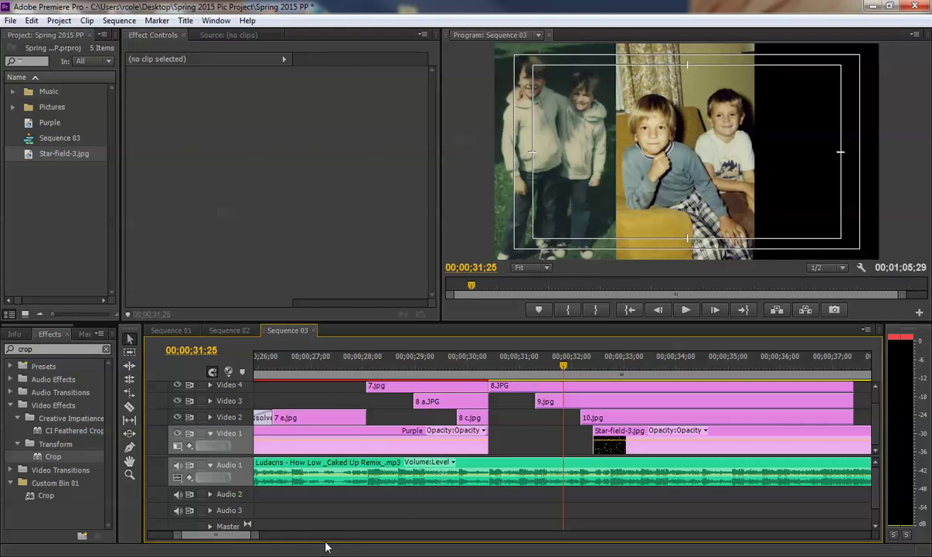
pyautogui.press('space')
pyautogui.press('space')
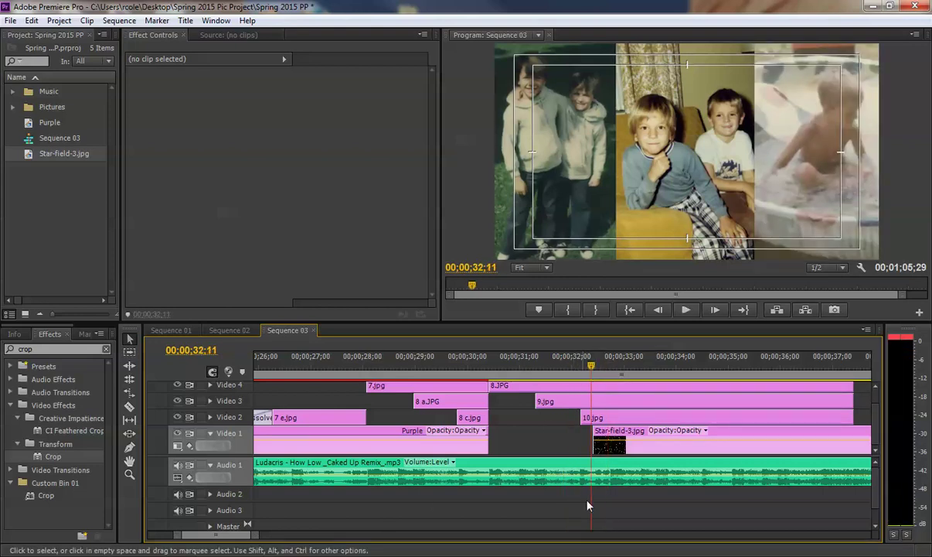
pyautogui.moveTo(257, 541); pyautogui.dragTo(231, 537)
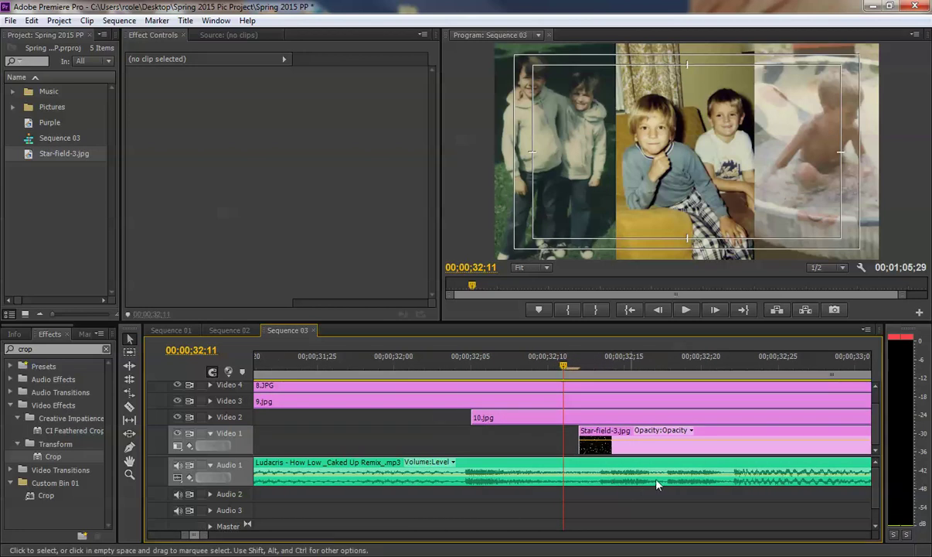
pyautogui.moveTo(541, 365); pyautogui.dragTo(743, 369)
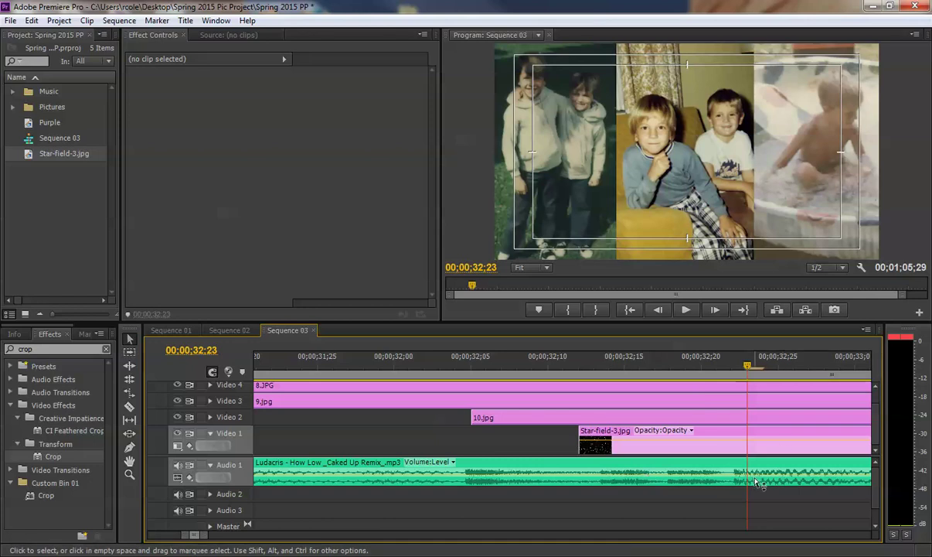
# Play Sequence 03 up to 00;00;32;26, select 8.JPG and return the playhead to the start of Star-field-3.jpg at 00;00;32;12.
pyautogui.click(517, 366)
pyautogui.press('space')
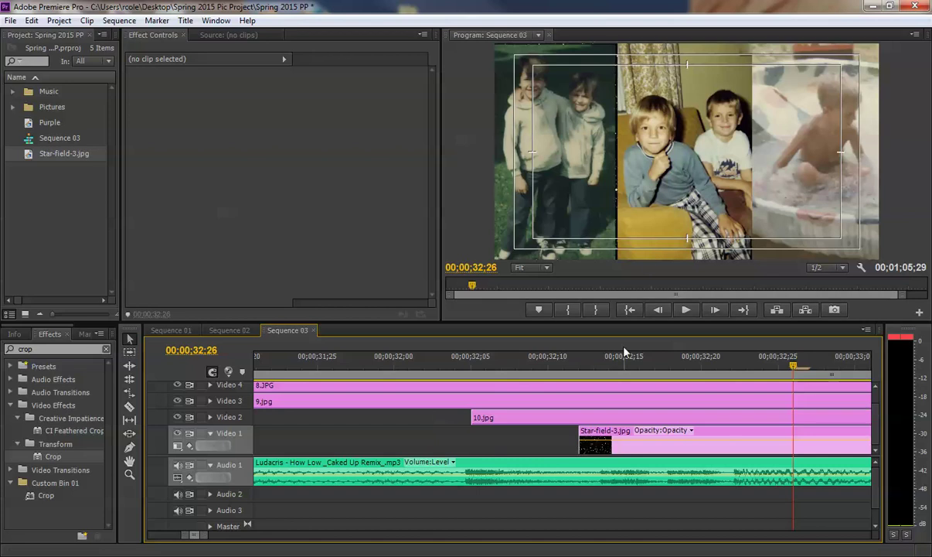
pyautogui.click(616, 390)
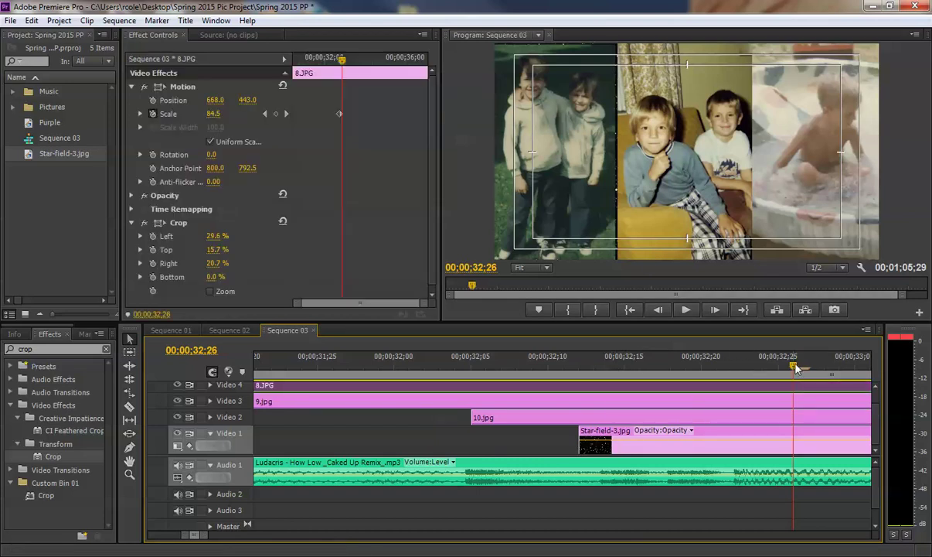
pyautogui.click(578, 363)
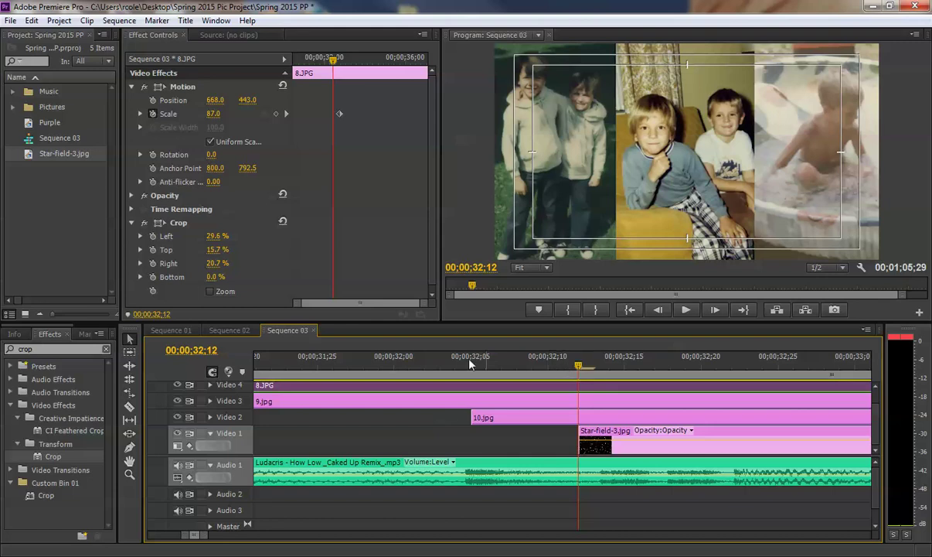
# Play and scrub Sequence 01 between 00;00;31;28 and 00;00;32;27 to study how the middle photo tilts to the music.
pyautogui.click(176, 332)
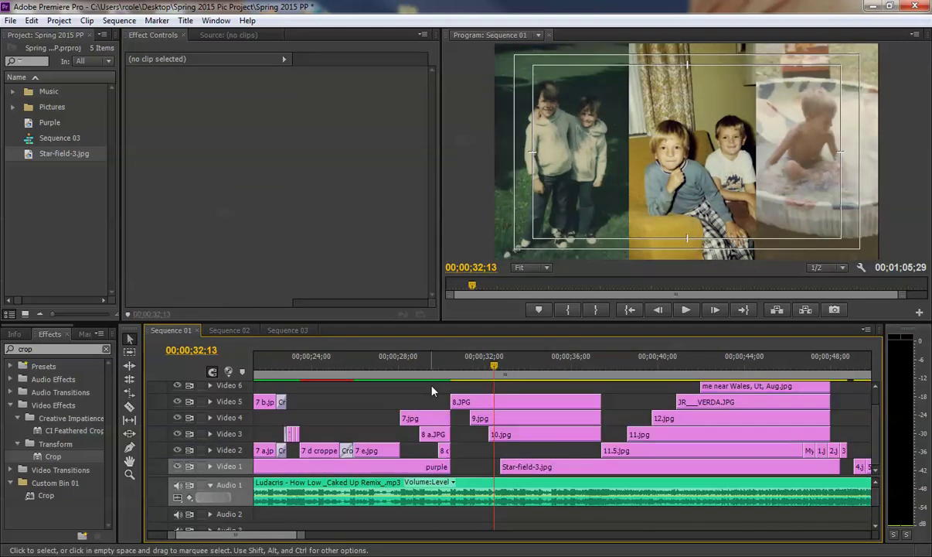
pyautogui.press('space')
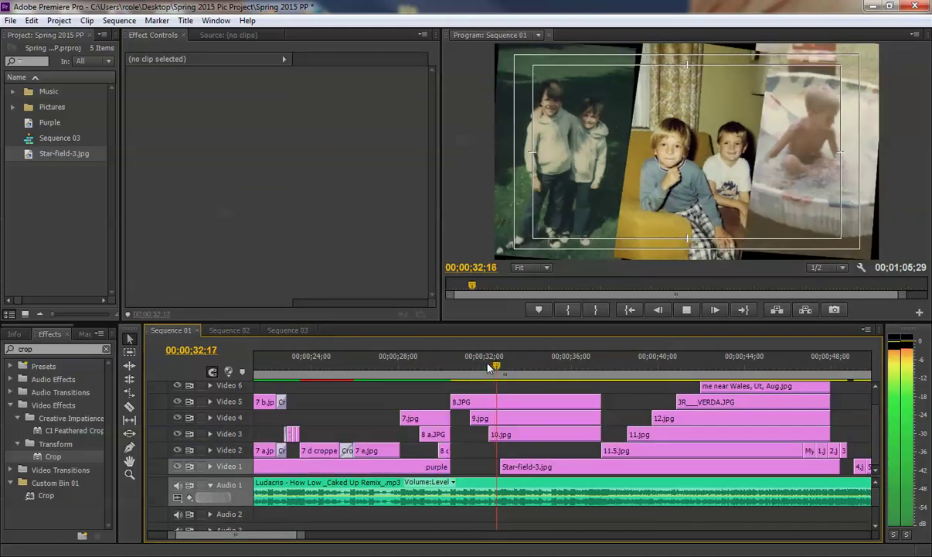
pyautogui.click(484, 366)
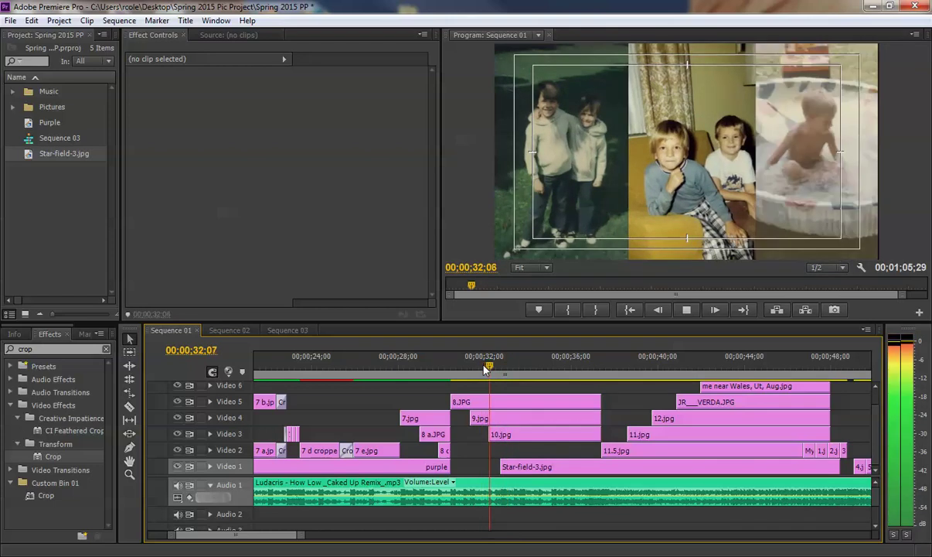
pyautogui.press('space')
pyautogui.click(499, 369)
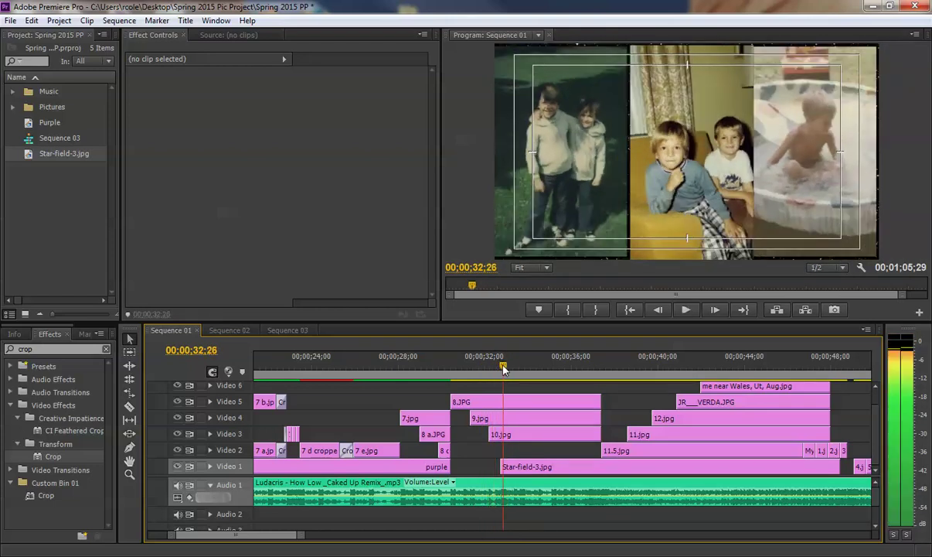
pyautogui.moveTo(499, 368); pyautogui.dragTo(504, 368)
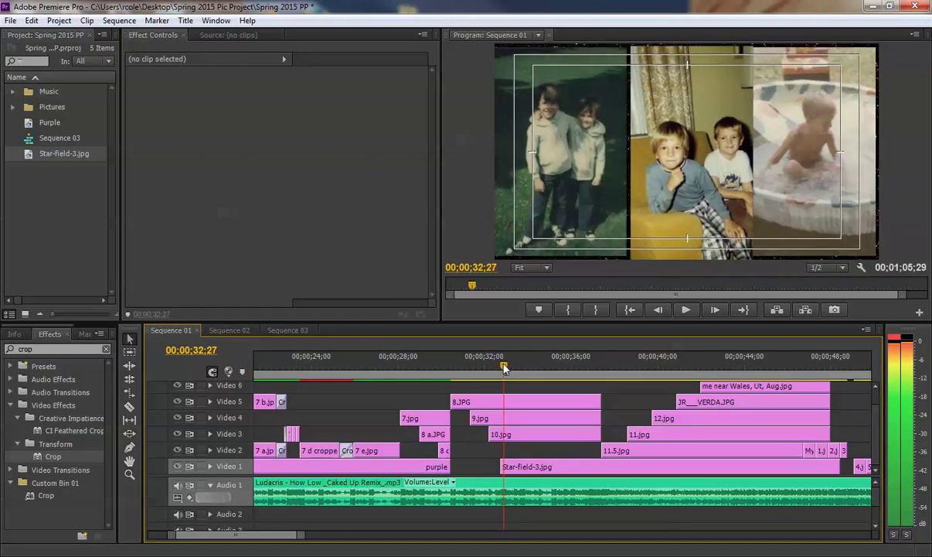
pyautogui.press('space')
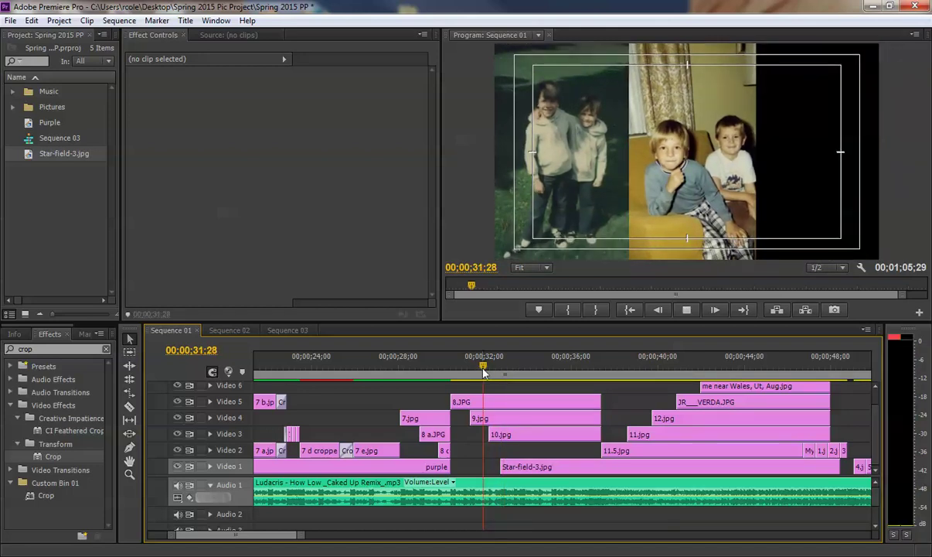
pyautogui.press('space')
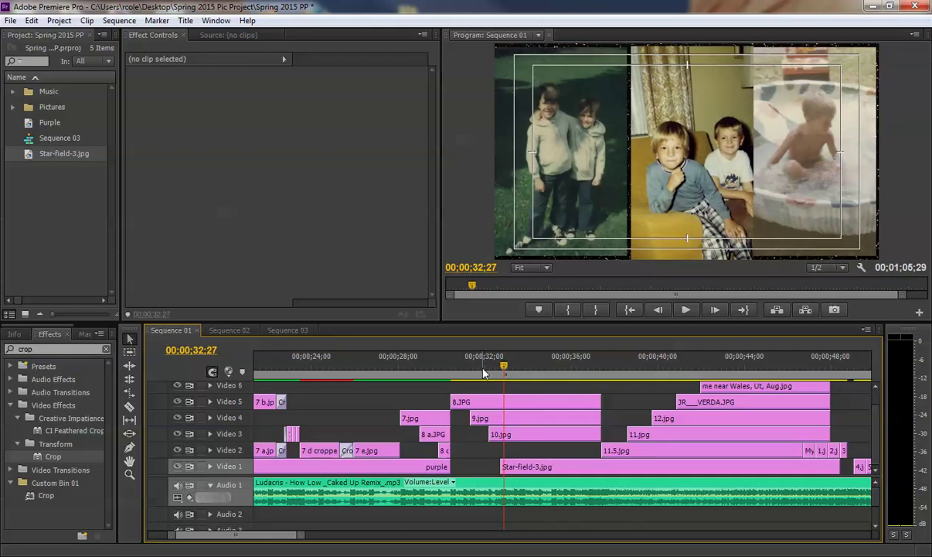
# Start rotation keyframing on 8.JPG in Sequence 03 with a 0.0° keyframe at 00;00;32;13.
pyautogui.click(276, 329)
pyautogui.click(441, 366)
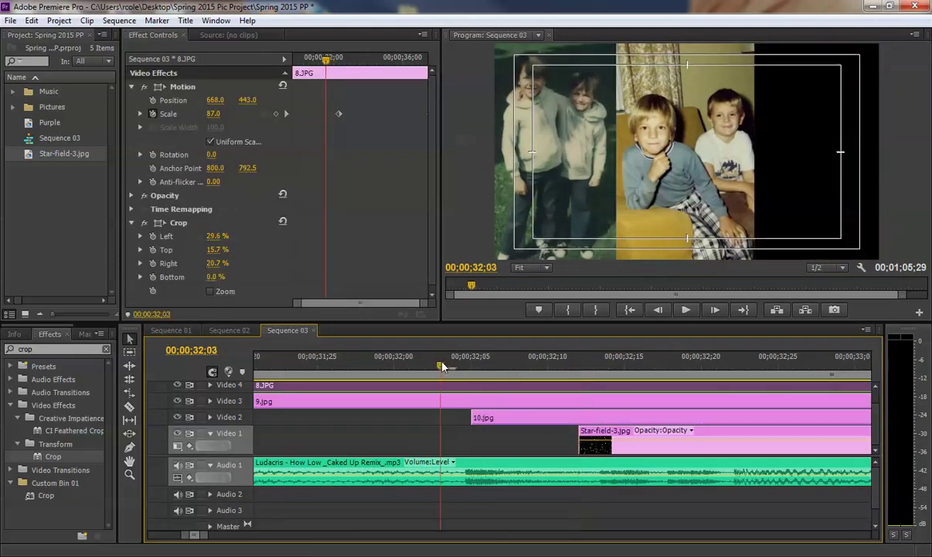
pyautogui.moveTo(442, 366); pyautogui.dragTo(596, 370)
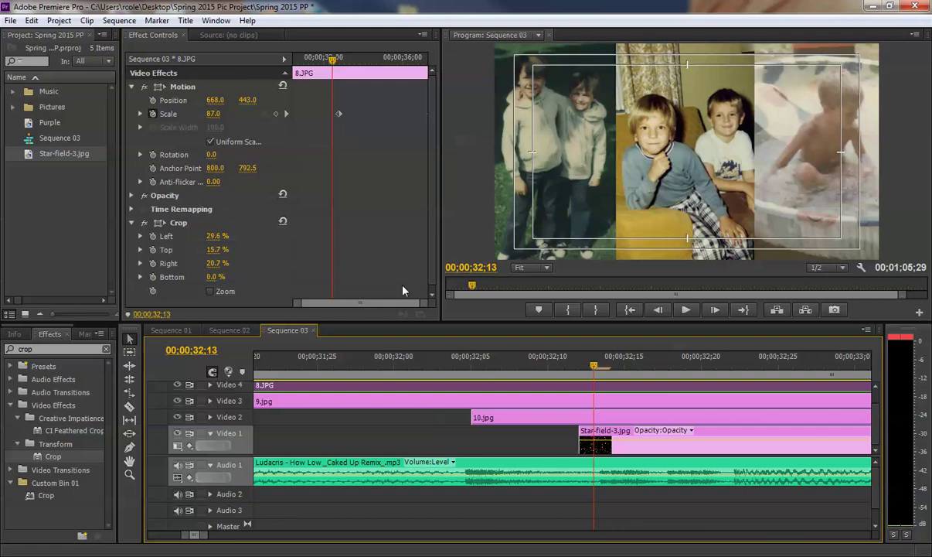
pyautogui.moveTo(423, 305); pyautogui.dragTo(372, 304)
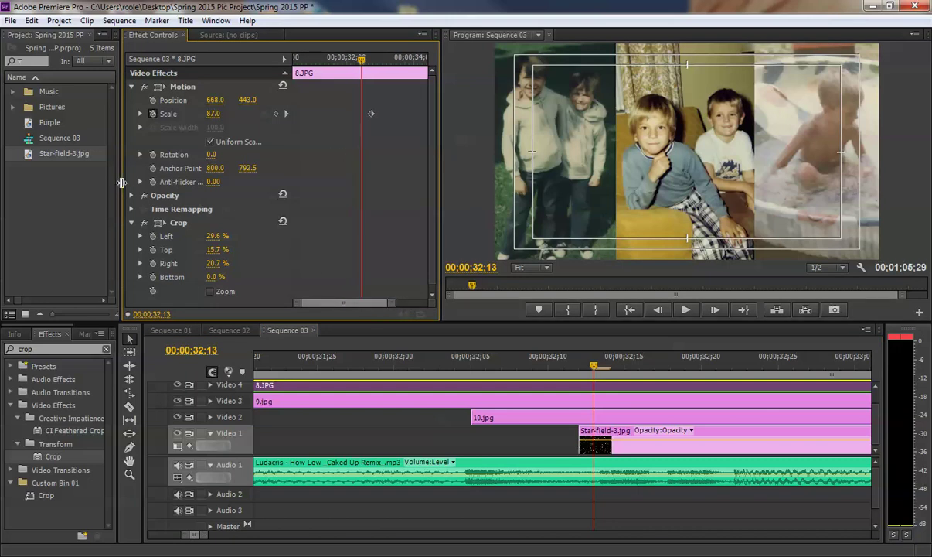
pyautogui.moveTo(121, 187); pyautogui.dragTo(83, 172)
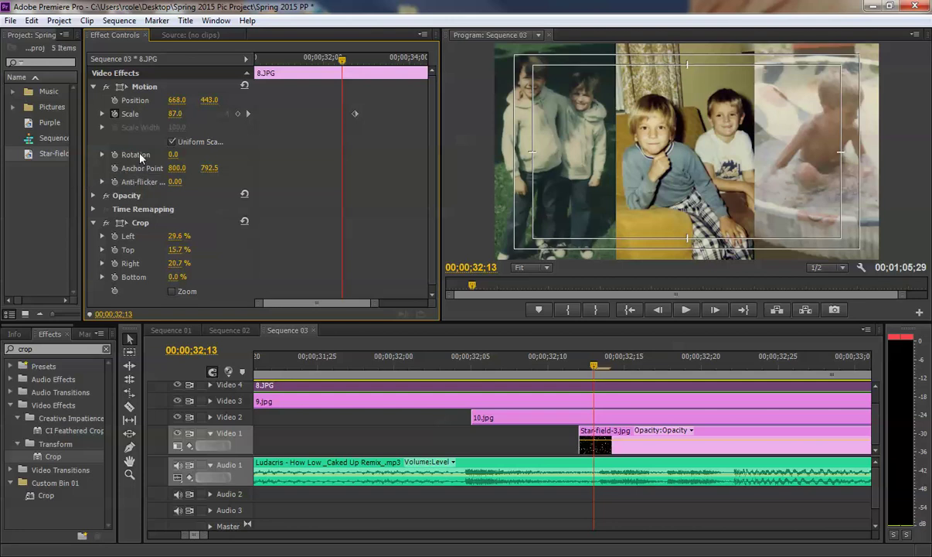
pyautogui.click(114, 154)
# Scrub the first beat's waveform and set 8.JPG's rotation to 11.0° at 00;00;32;17.
pyautogui.moveTo(594, 365); pyautogui.dragTo(652, 363)
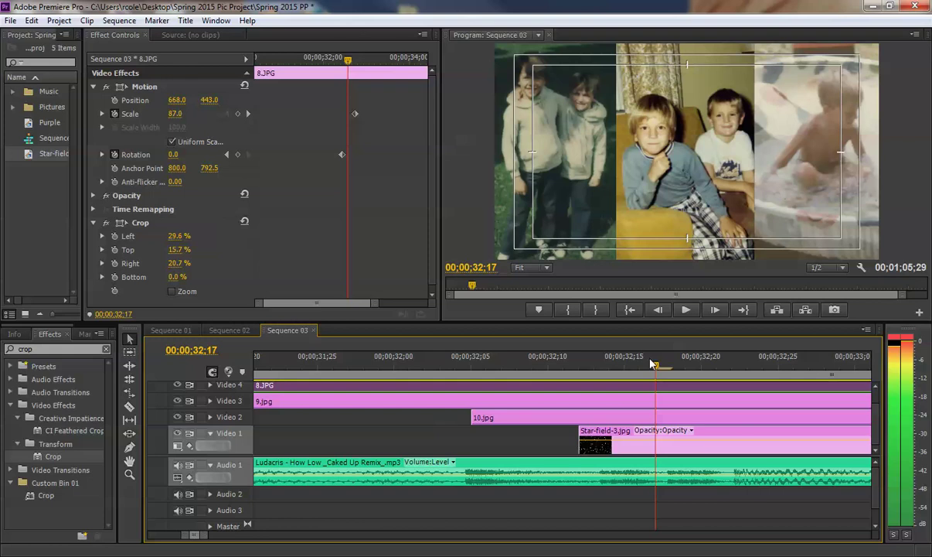
pyautogui.moveTo(656, 363)
pyautogui.mouseDown()
pyautogui.moveTo(733, 374)
pyautogui.moveTo(578, 366)
pyautogui.moveTo(654, 366)
pyautogui.mouseUp()
pyautogui.click(595, 365)
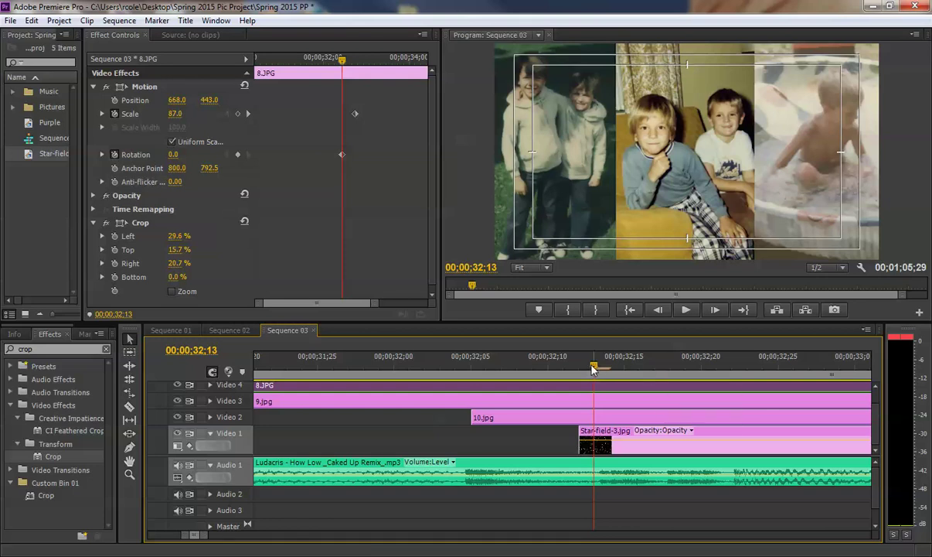
pyautogui.moveTo(593, 370); pyautogui.dragTo(655, 369)
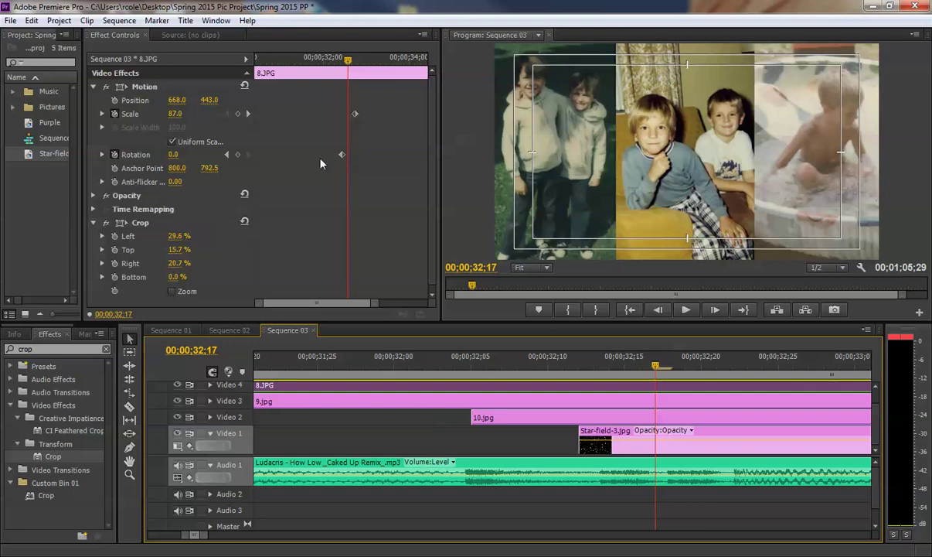
pyautogui.click(171, 156)
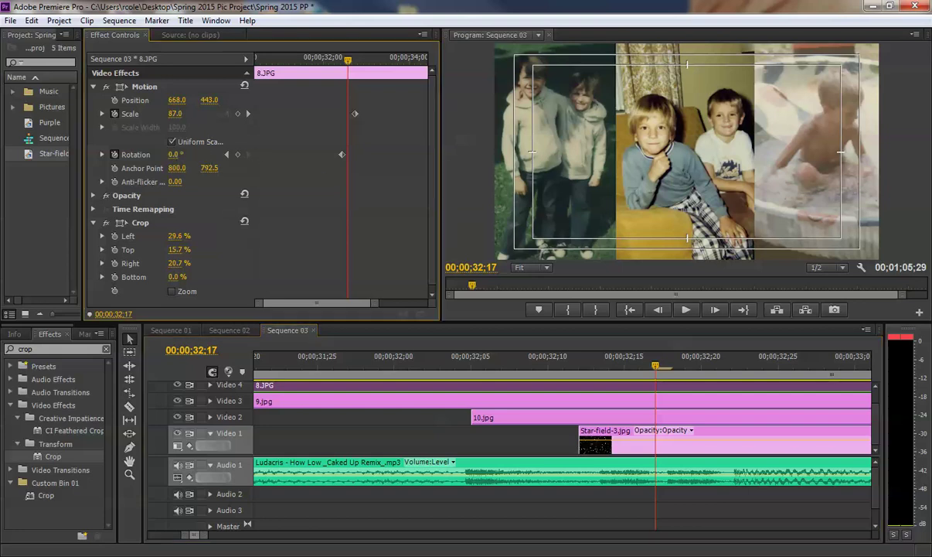
pyautogui.moveTo(172, 153); pyautogui.dragTo(344, 153)
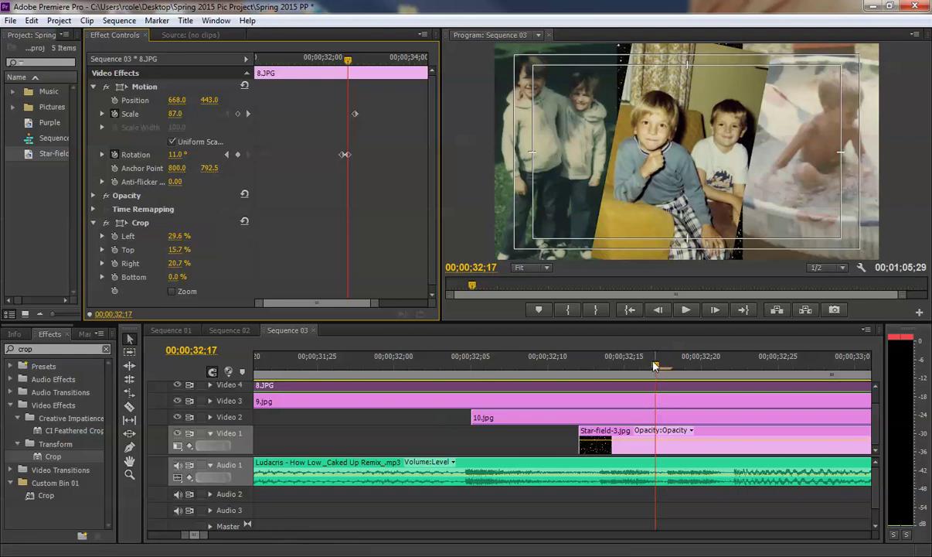
# Move 8.JPG's 11.0° rotation keyframe one frame earlier, to 00;00;32;16.
pyautogui.moveTo(654, 365); pyautogui.dragTo(669, 364)
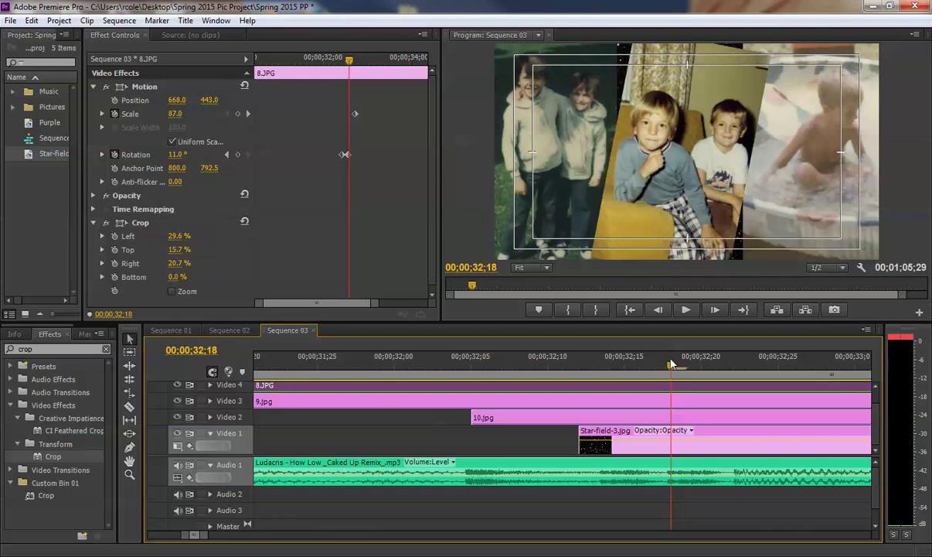
pyautogui.moveTo(672, 364); pyautogui.dragTo(656, 364)
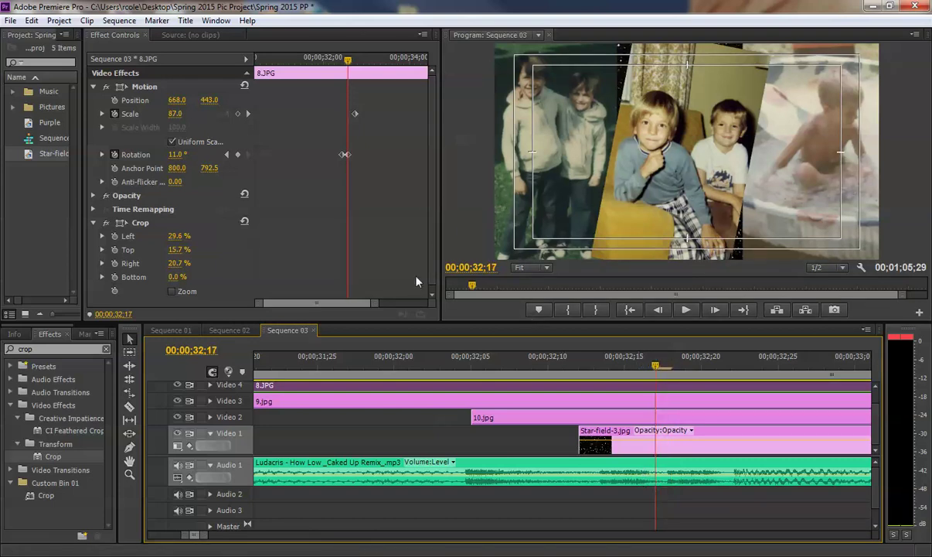
pyautogui.moveTo(376, 304); pyautogui.dragTo(370, 303)
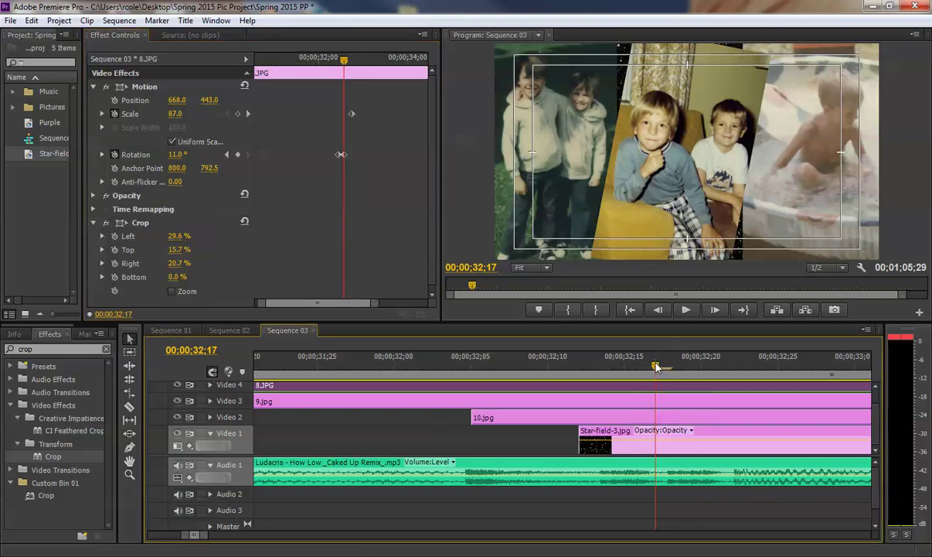
pyautogui.press('Left')
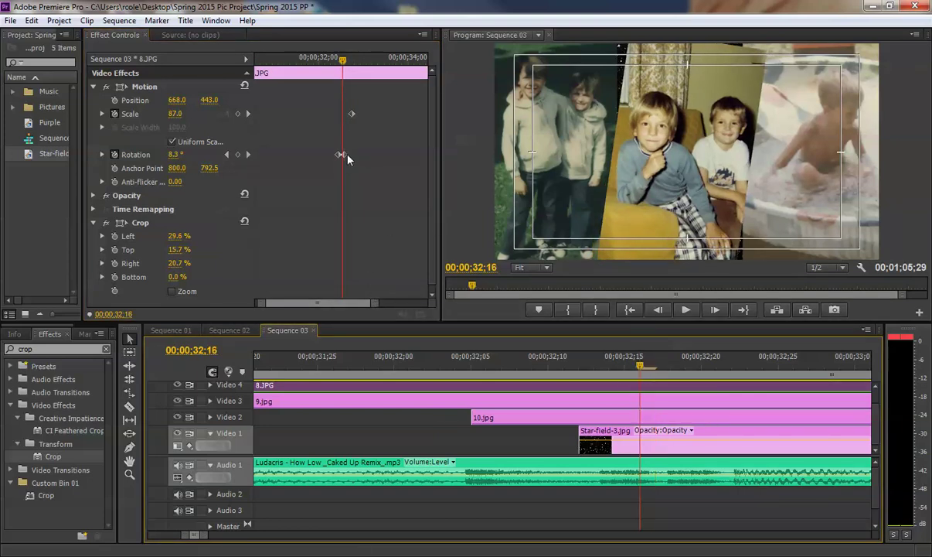
pyautogui.moveTo(341, 154); pyautogui.dragTo(344, 155)
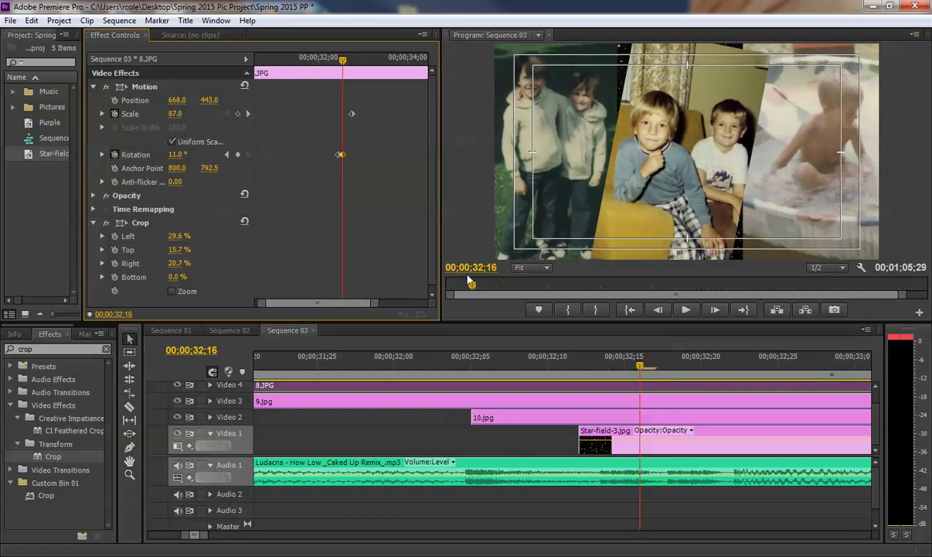
# Enlarge the keyframe view and step between 00;00;32;16 and 00;00;32;13 to check the three-frame rotation spacing, then restore the view size.
pyautogui.moveTo(441, 254); pyautogui.dragTo(747, 253)
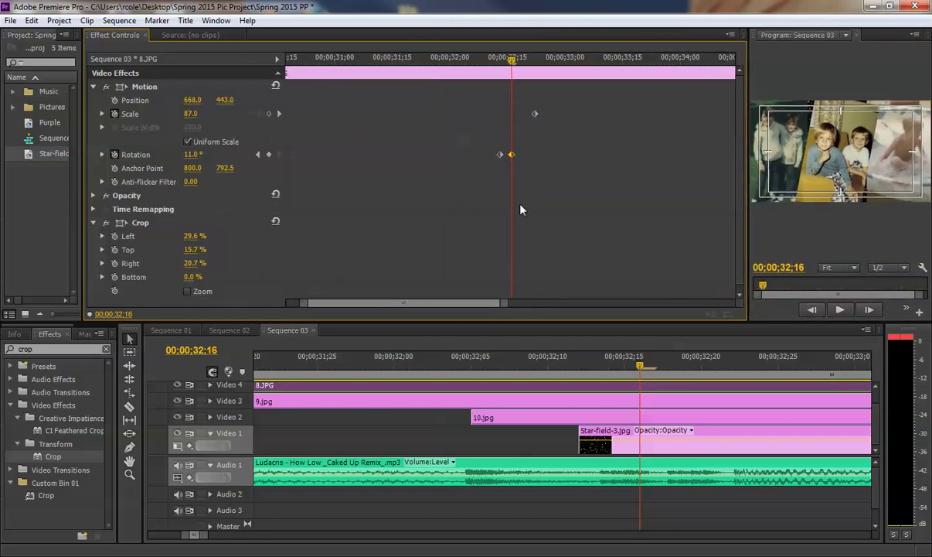
pyautogui.click(811, 310)
pyautogui.click(811, 311)
pyautogui.click(812, 311)
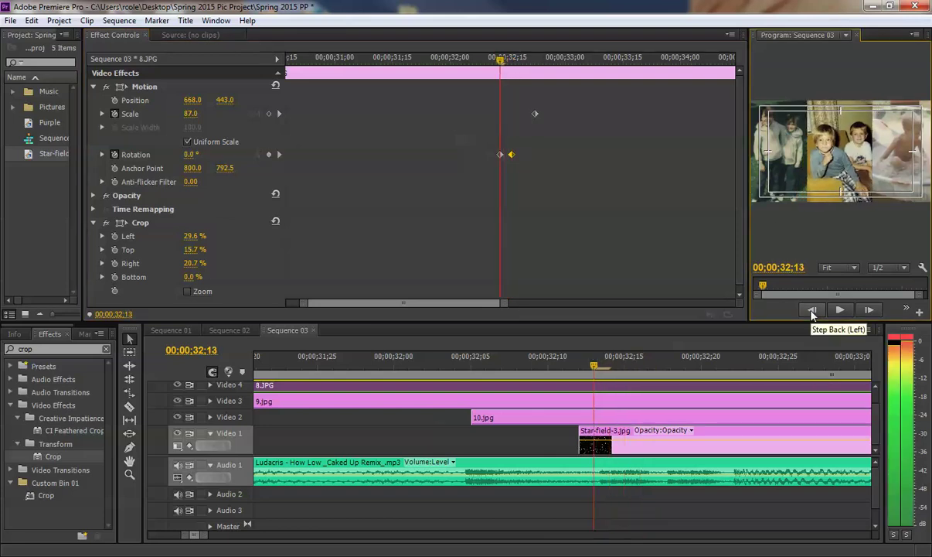
pyautogui.click(869, 310)
pyautogui.click(869, 310)
pyautogui.click(869, 311)
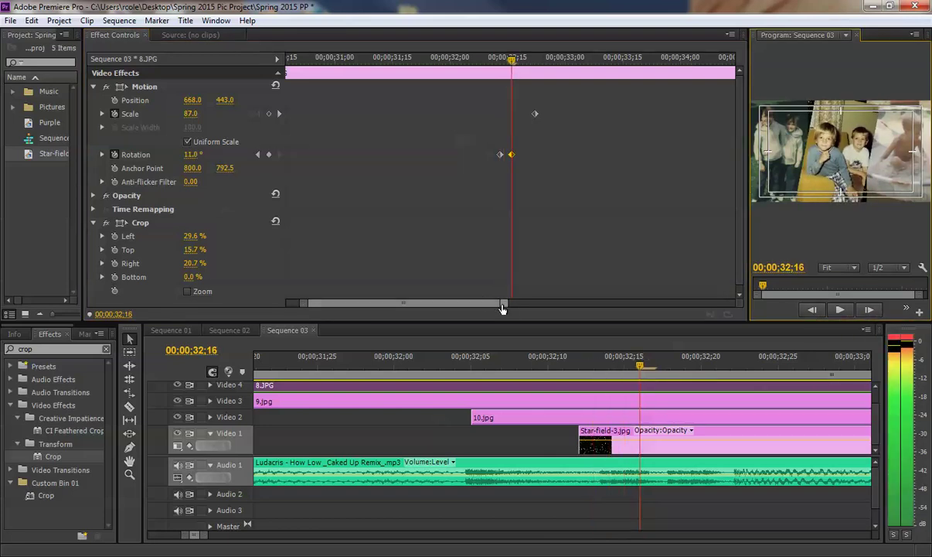
pyautogui.click(504, 306)
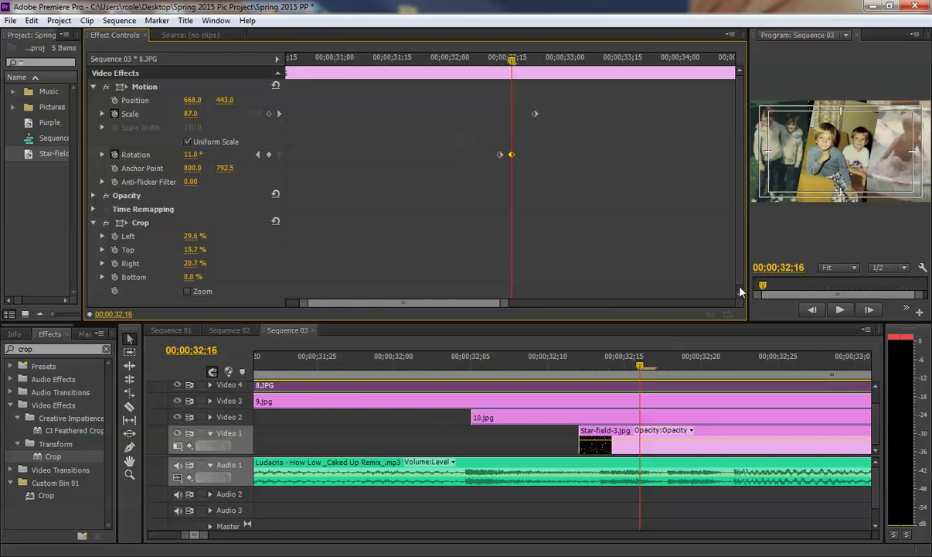
pyautogui.moveTo(746, 288); pyautogui.dragTo(424, 288)
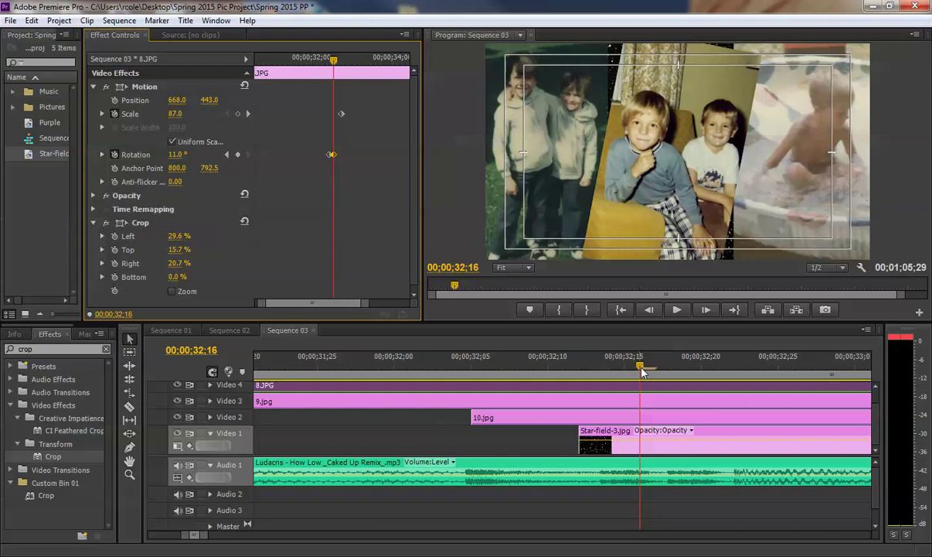
# Tilt 8.JPG the opposite way by setting its rotation to -6.0° at 00;00;32;19, three frames after the 11.0° keyframe.
pyautogui.click(705, 309)
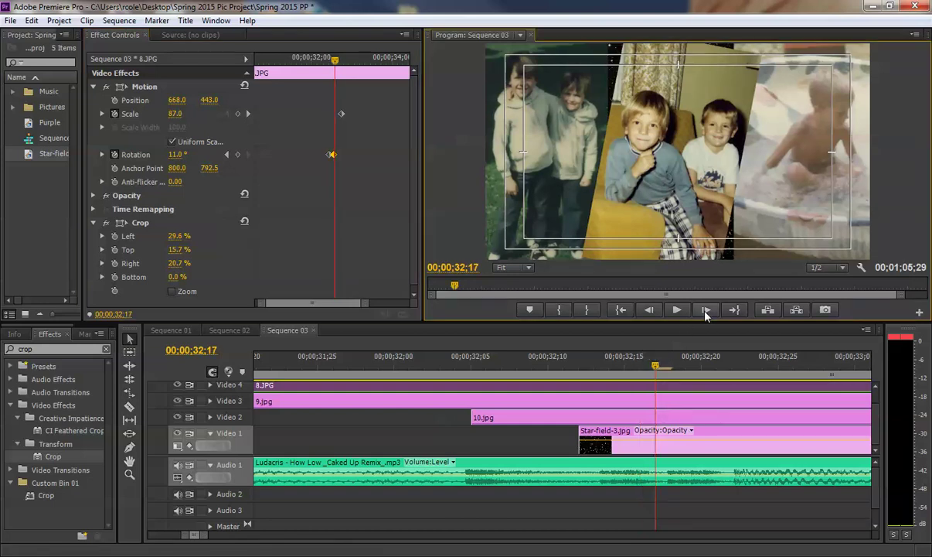
pyautogui.click(706, 309)
pyautogui.click(705, 309)
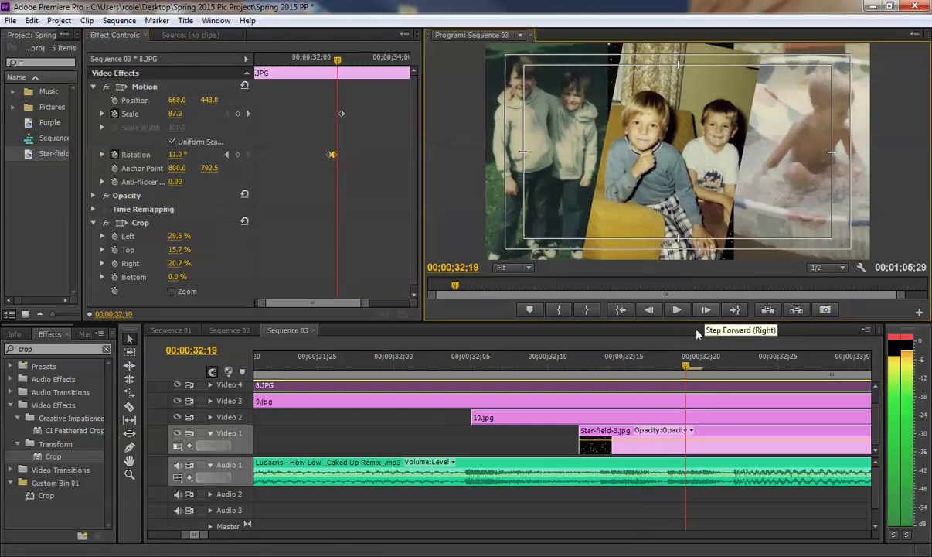
pyautogui.moveTo(595, 363); pyautogui.dragTo(639, 363)
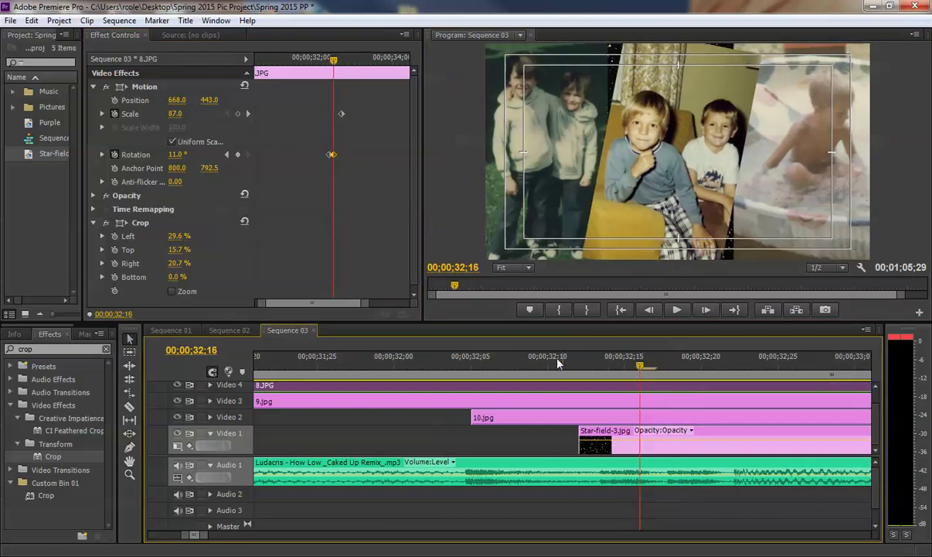
pyautogui.moveTo(558, 363); pyautogui.dragTo(664, 365)
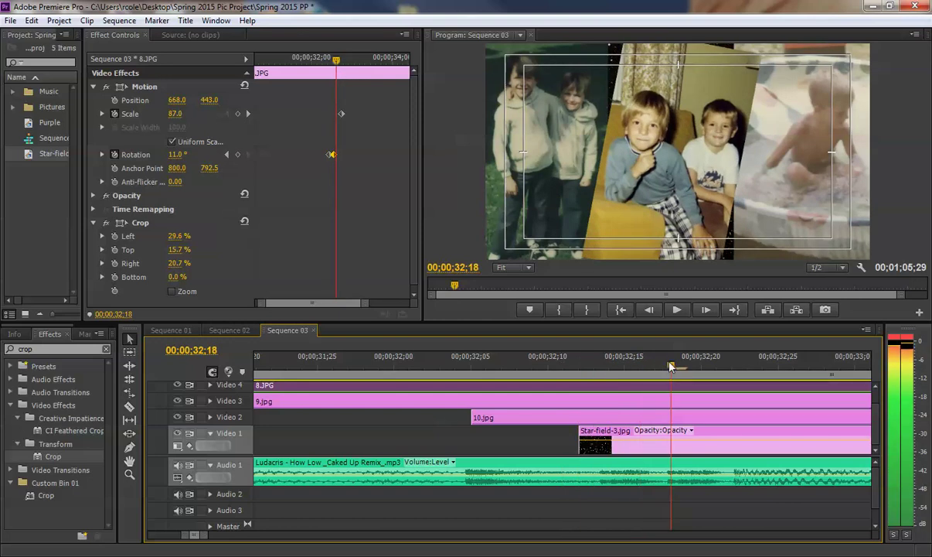
pyautogui.moveTo(666, 366); pyautogui.dragTo(677, 368)
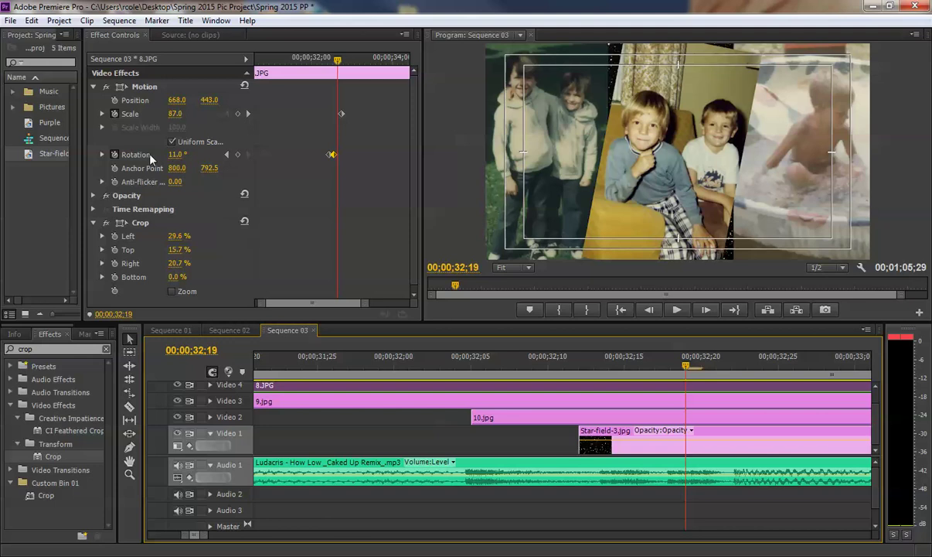
pyautogui.moveTo(177, 154)
pyautogui.mouseDown()
pyautogui.moveTo(164, 155)
pyautogui.moveTo(186, 155)
pyautogui.mouseUp()
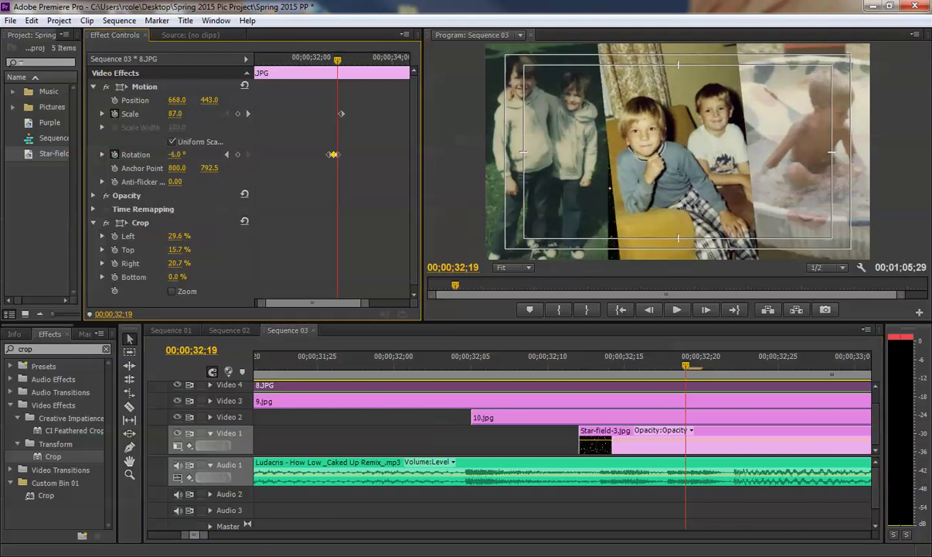
# Change 8.JPG's rotation keyframe at 00;00;32;19 to -11.0° for a stronger opposite tilt.
pyautogui.click(187, 153)
pyautogui.write('-11')
pyautogui.press('Return')
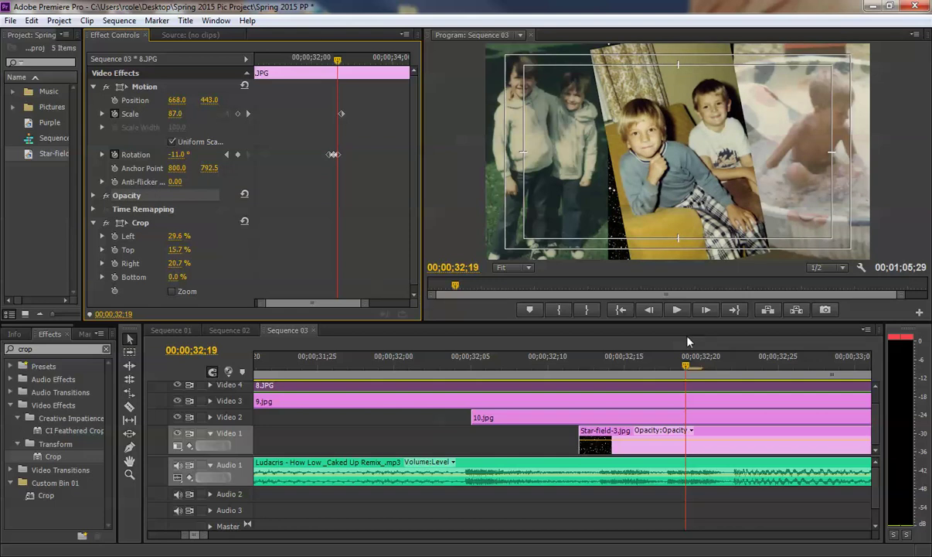
# Bring 8.JPG's rotation back to 0.0° at 00;00;32;22 and play back the tilt from 00;00;31;26.
pyautogui.click(686, 367)
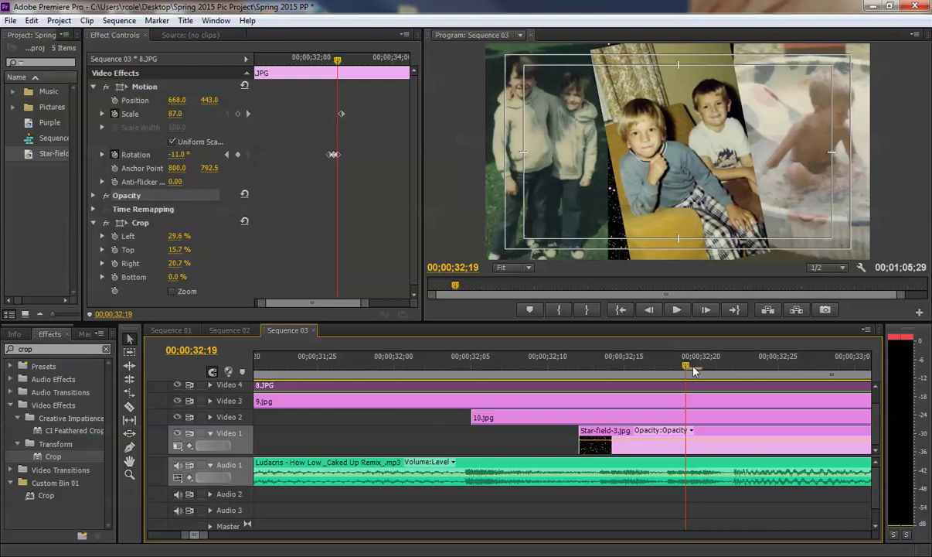
pyautogui.moveTo(686, 367); pyautogui.dragTo(732, 371)
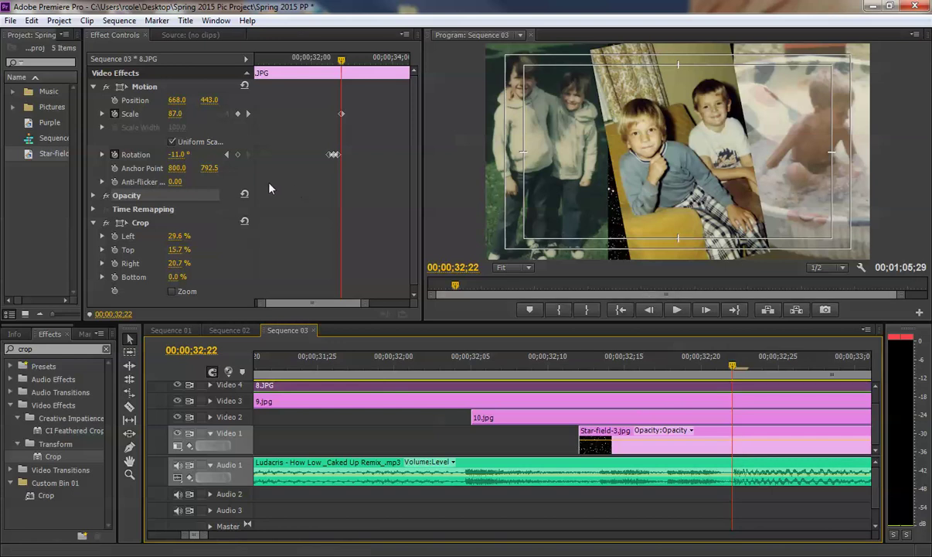
pyautogui.click(190, 156)
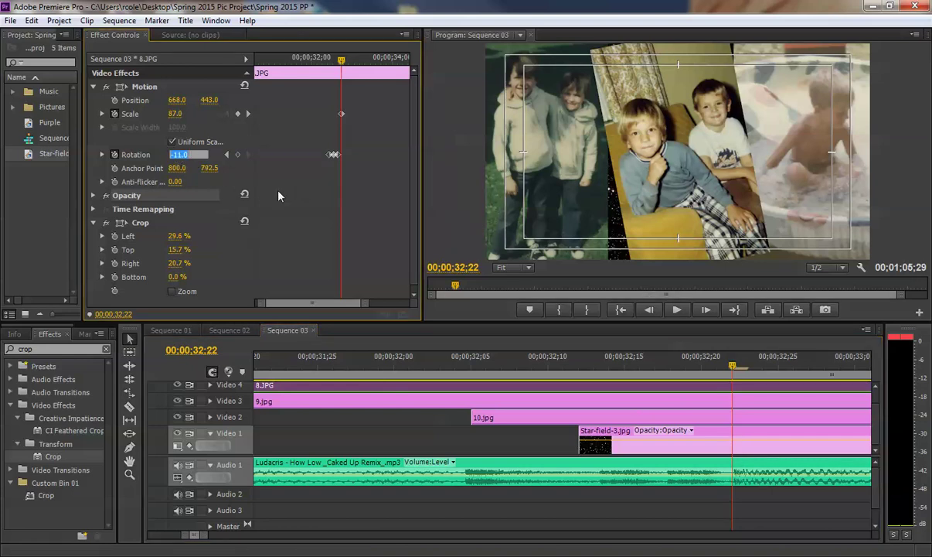
pyautogui.write('0')
pyautogui.press('Return')
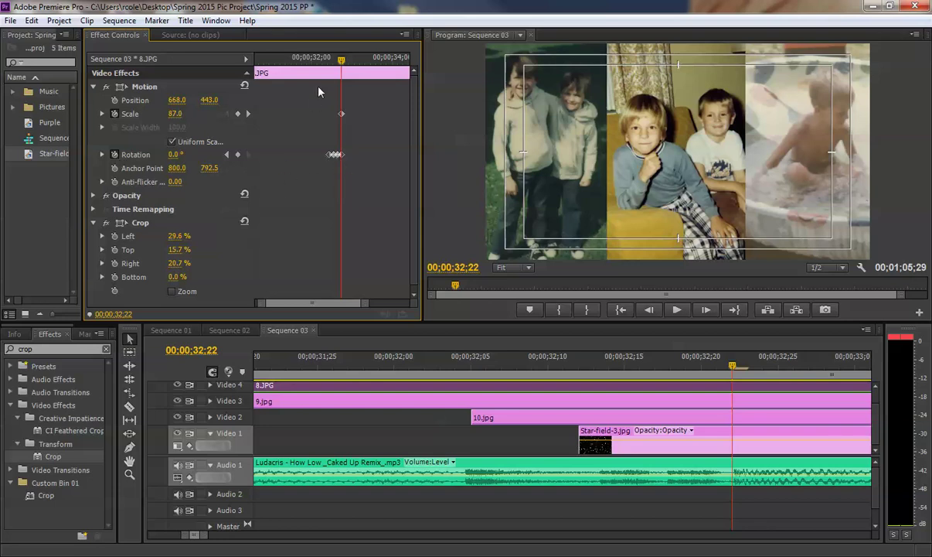
pyautogui.click(307, 59)
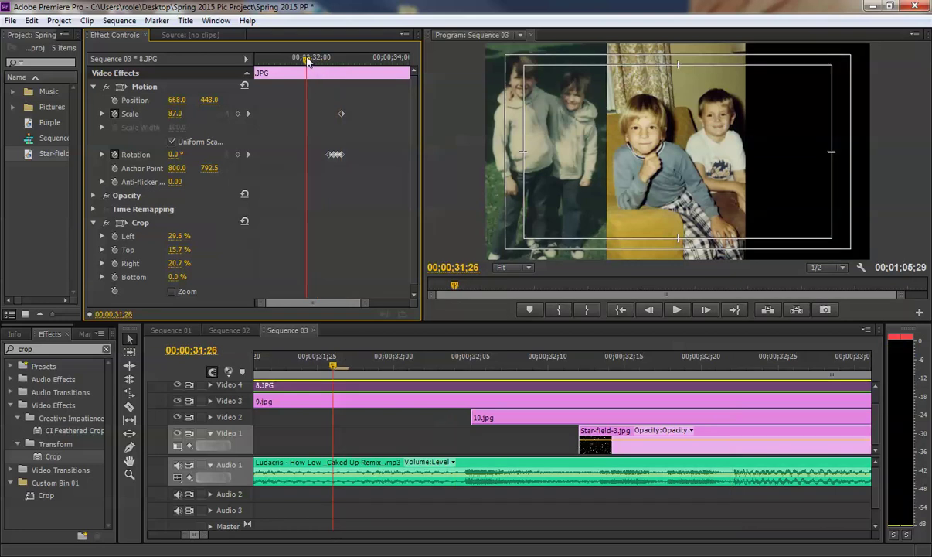
pyautogui.press('space')
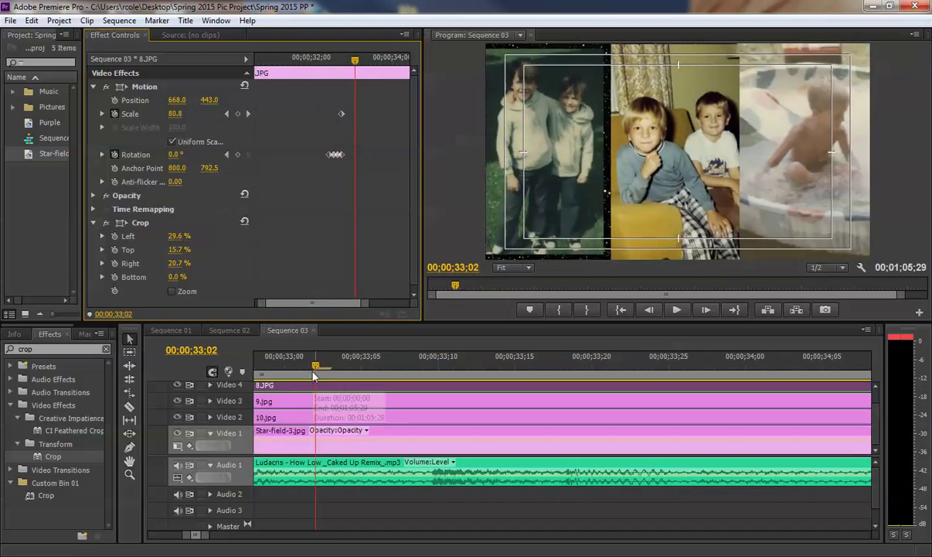
# Start animating 9.jpg's rotation with a 0.0 keyframe at 00;00;32;13, aligned with 8.JPG's first rotation keyframe.
pyautogui.moveTo(199, 534); pyautogui.dragTo(230, 537)
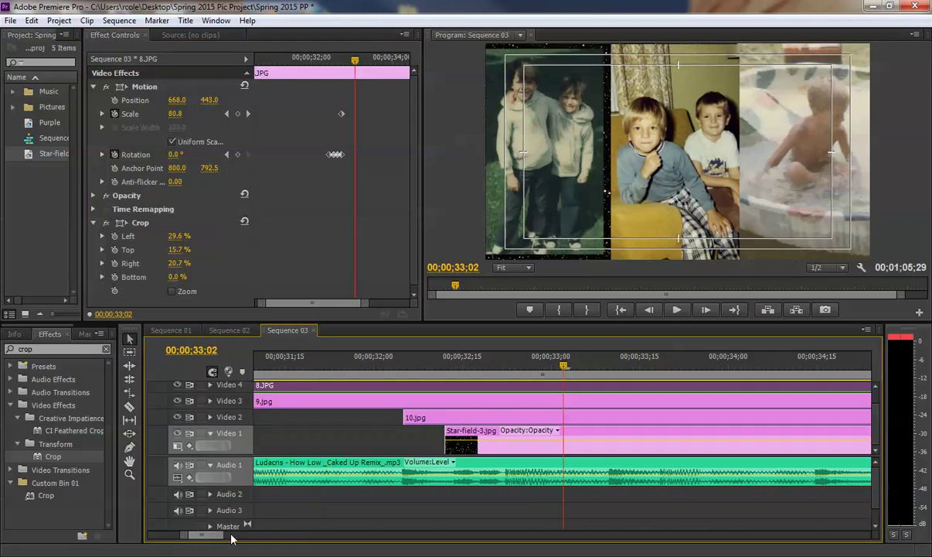
pyautogui.click(502, 402)
pyautogui.click(508, 421)
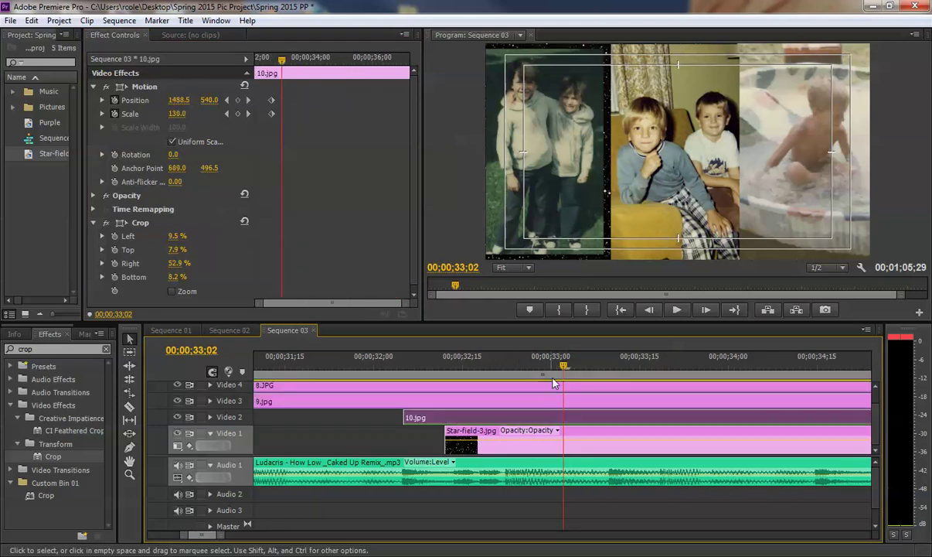
pyautogui.click(553, 384)
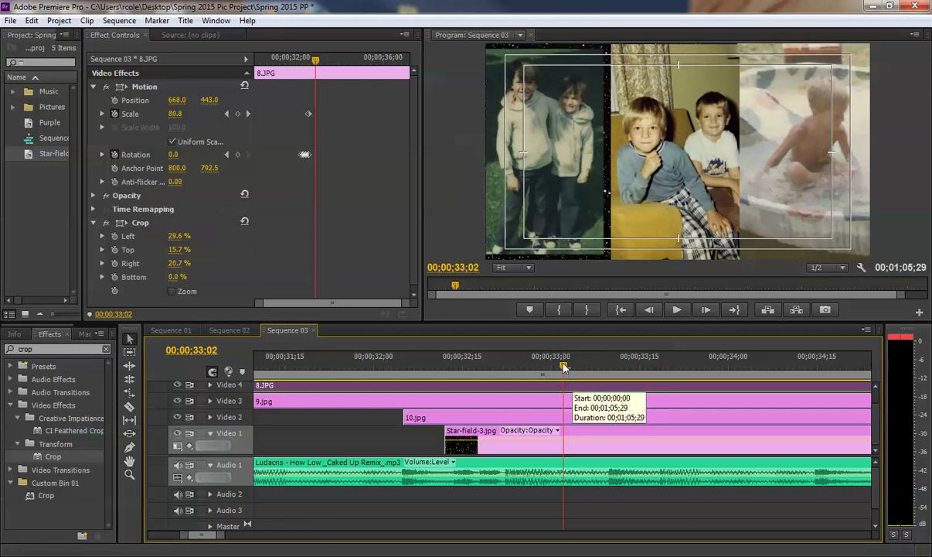
pyautogui.moveTo(565, 364); pyautogui.dragTo(481, 366)
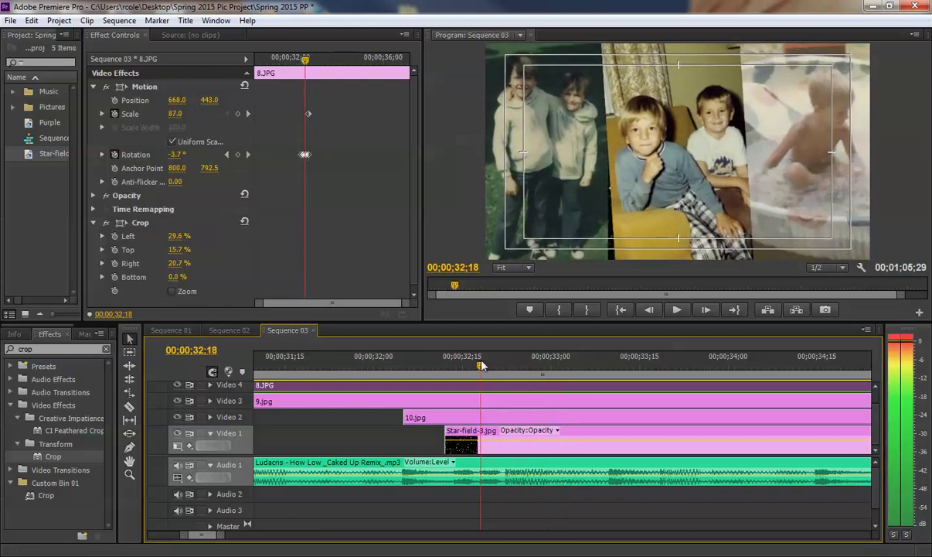
pyautogui.click(227, 154)
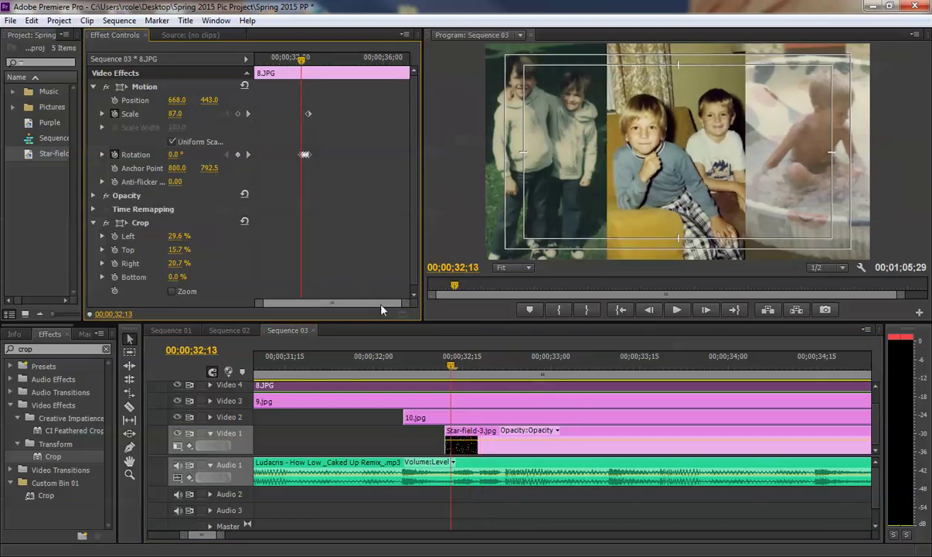
pyautogui.moveTo(224, 534); pyautogui.dragTo(207, 535)
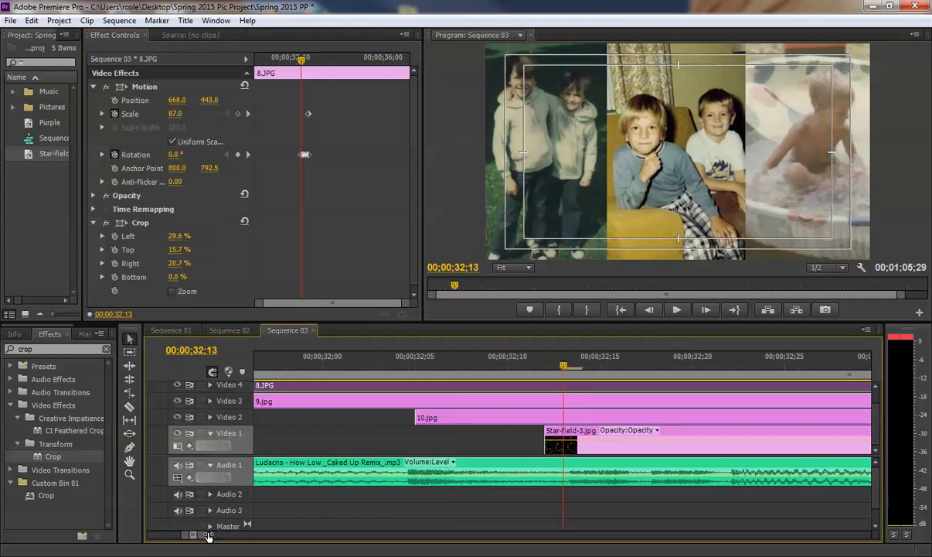
pyautogui.click(548, 402)
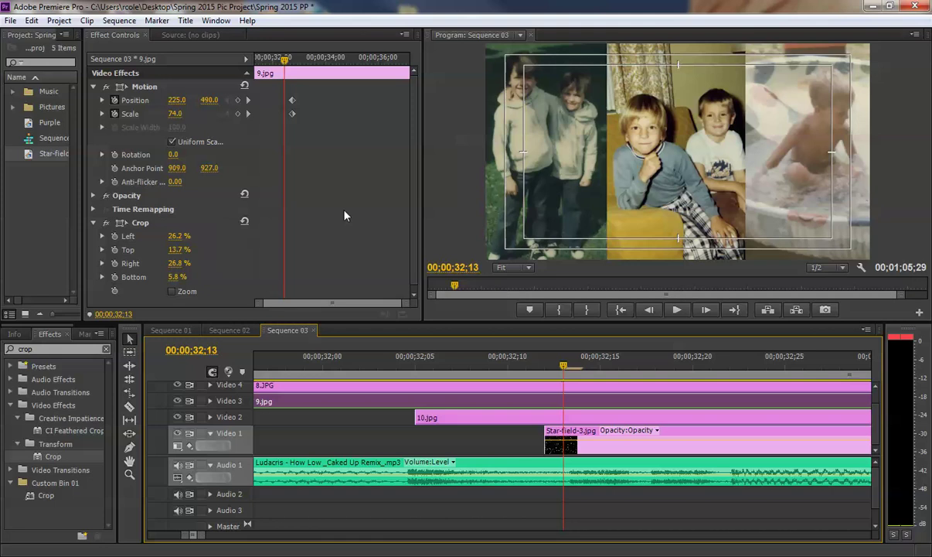
pyautogui.click(115, 155)
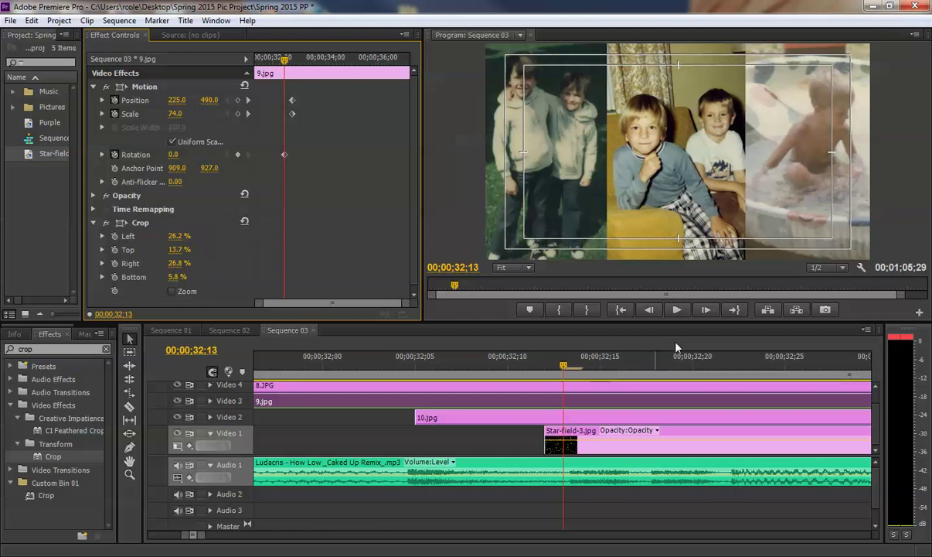
# Set 9.jpg's rotation to 11.0° at 00;00;32;16, three frames after its first rotation keyframe.
pyautogui.click(704, 310)
pyautogui.click(705, 310)
pyautogui.click(705, 310)
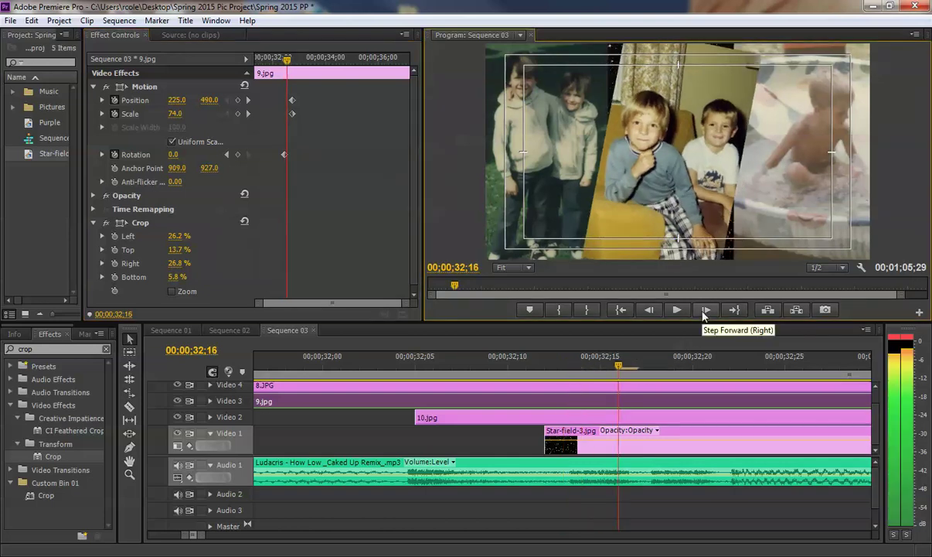
pyautogui.click(704, 310)
pyautogui.click(649, 309)
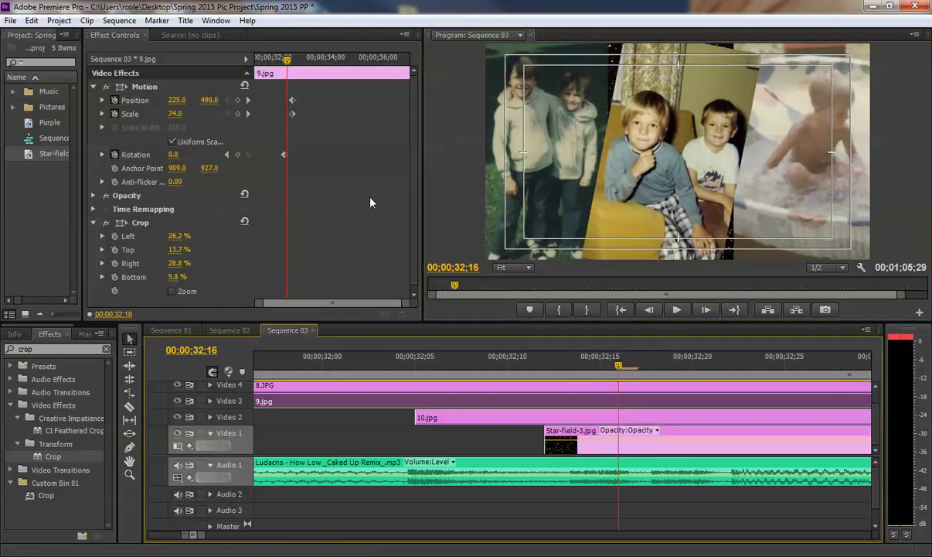
pyautogui.click(176, 154)
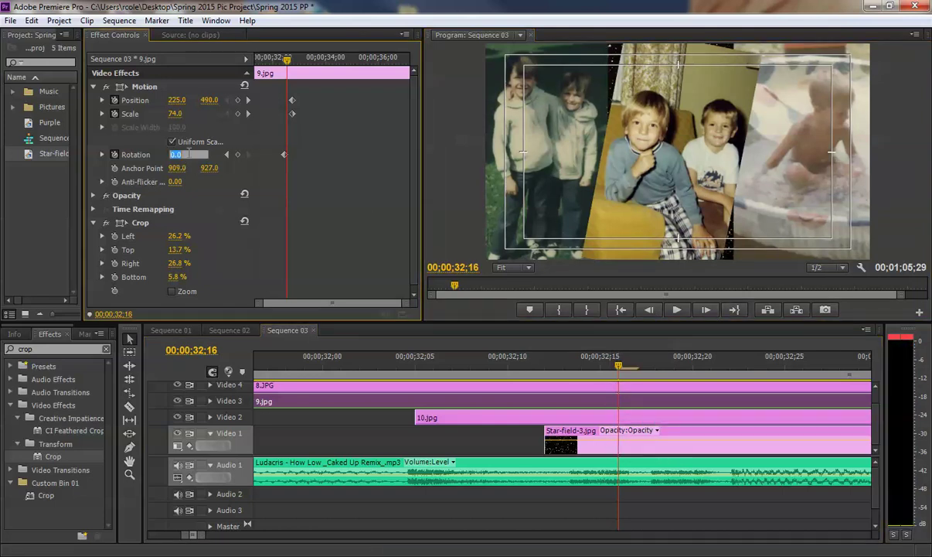
pyautogui.write('11')
pyautogui.press('Return')
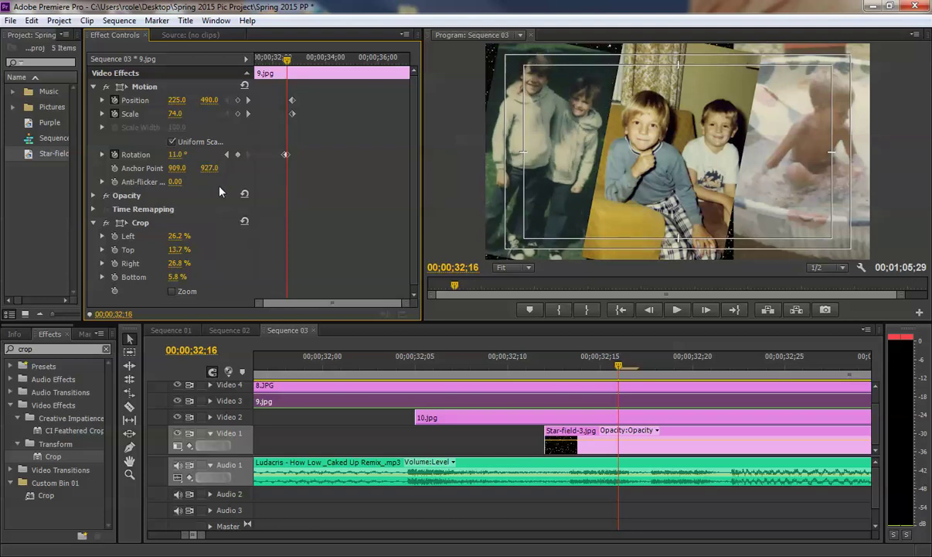
# Tilt 9.jpg the opposite way by setting its rotation to -11.0° at 00;00;32;19.
pyautogui.click(706, 310)
pyautogui.click(706, 309)
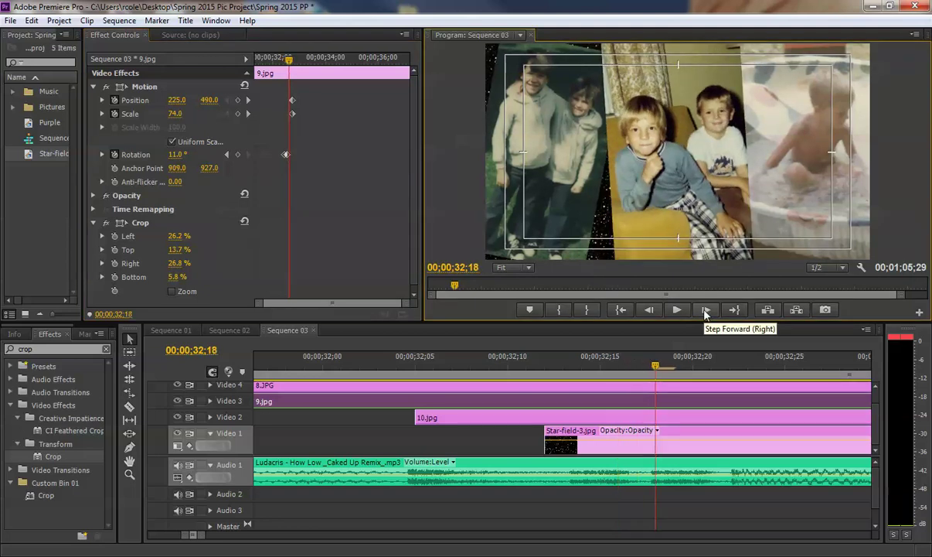
pyautogui.click(706, 310)
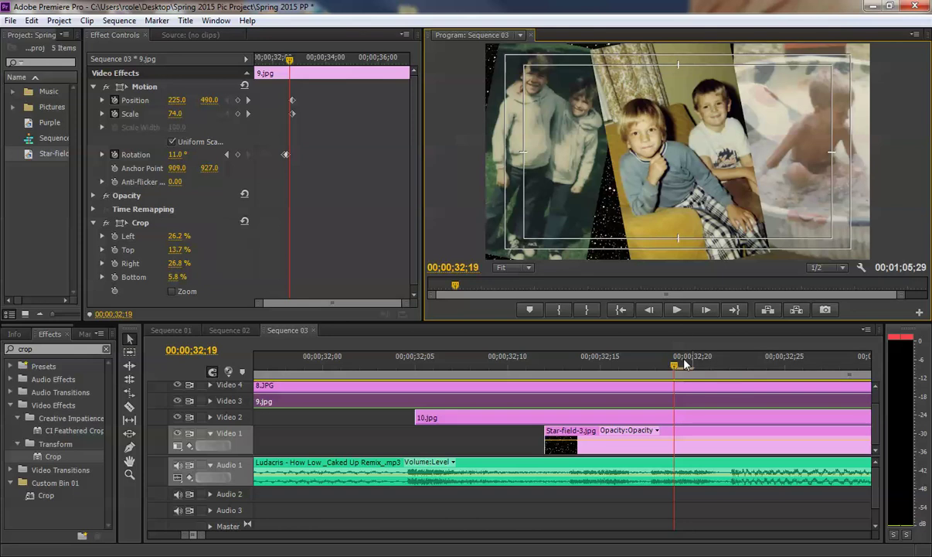
pyautogui.click(178, 154)
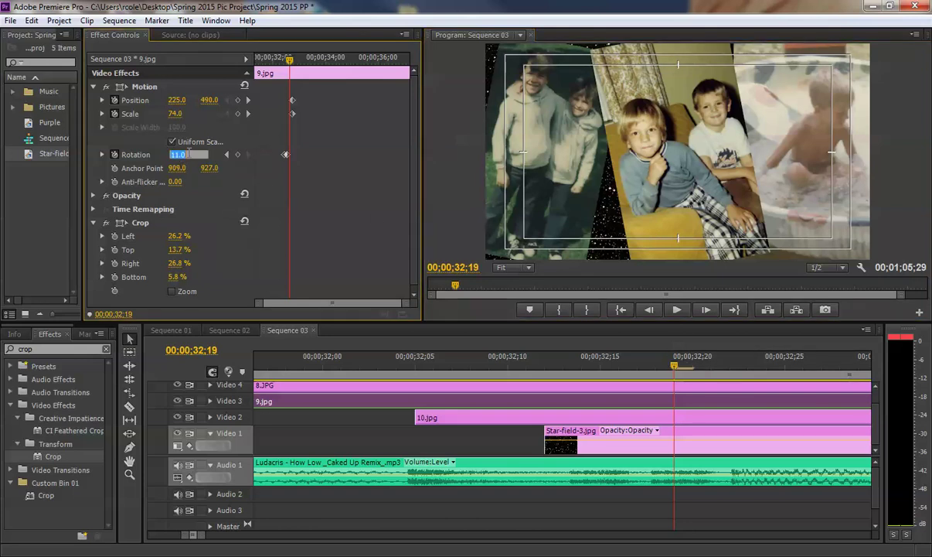
pyautogui.write('-11')
pyautogui.press('Return')
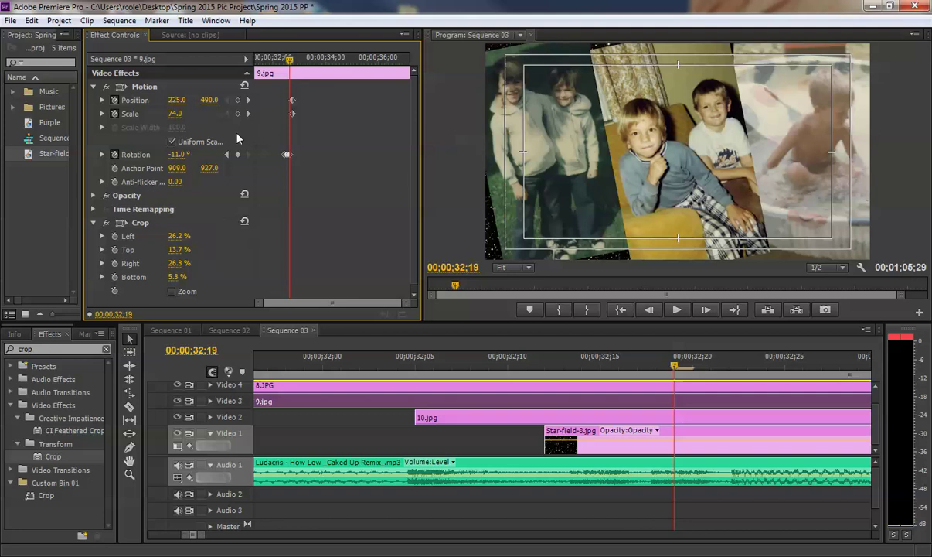
# Return 9.jpg upright by setting its rotation to 0.0° at 00;00;32;22.
pyautogui.moveTo(674, 365); pyautogui.dragTo(729, 374)
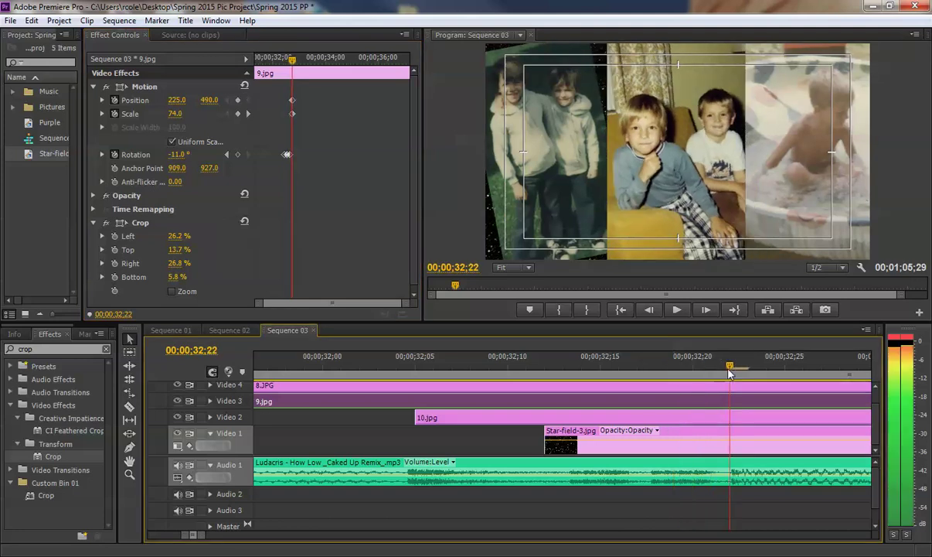
pyautogui.click(177, 154)
pyautogui.write('0')
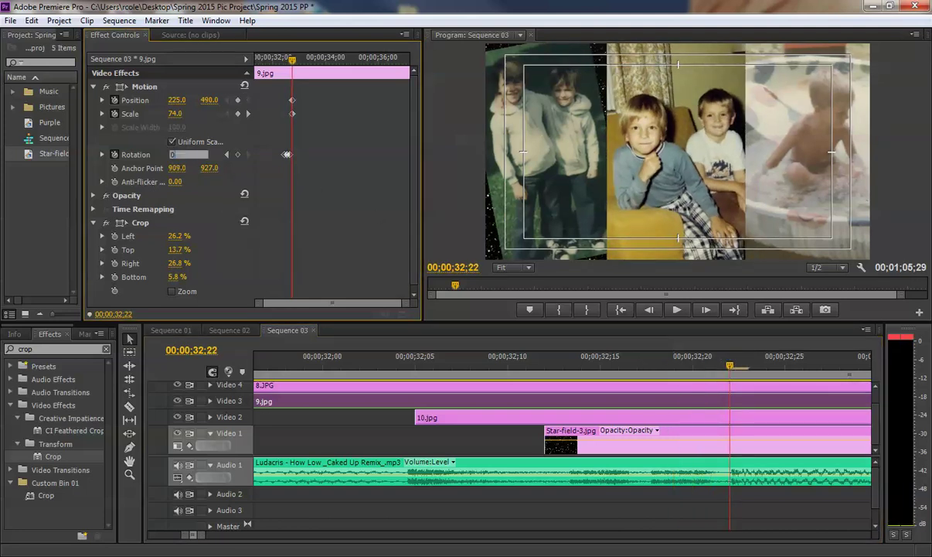
pyautogui.press('Tab')
pyautogui.press('Tab')
pyautogui.press('Tab')
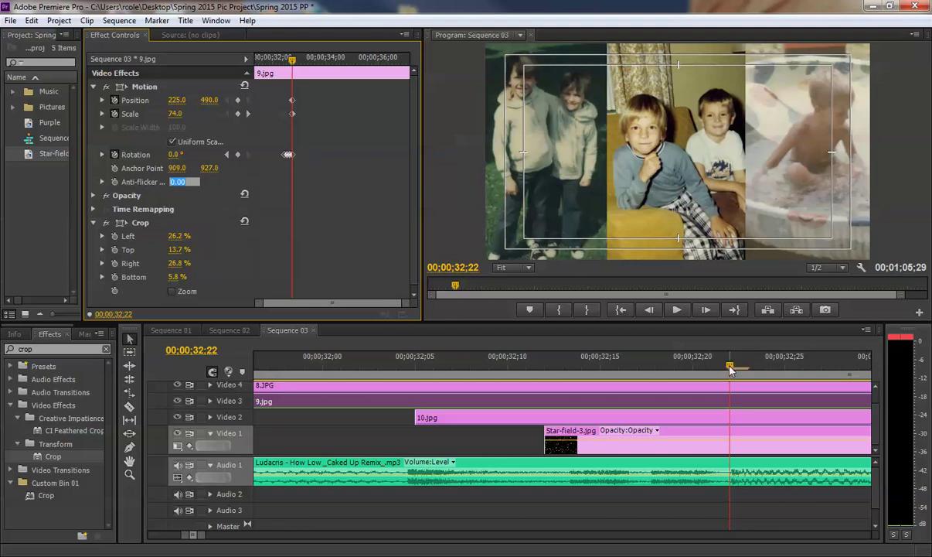
# Play back the beat section twice from just before 00;00;32;13 to check 8.JPG and 9.jpg tilting together.
pyautogui.moveTo(729, 369); pyautogui.dragTo(495, 364)
pyautogui.press('space')
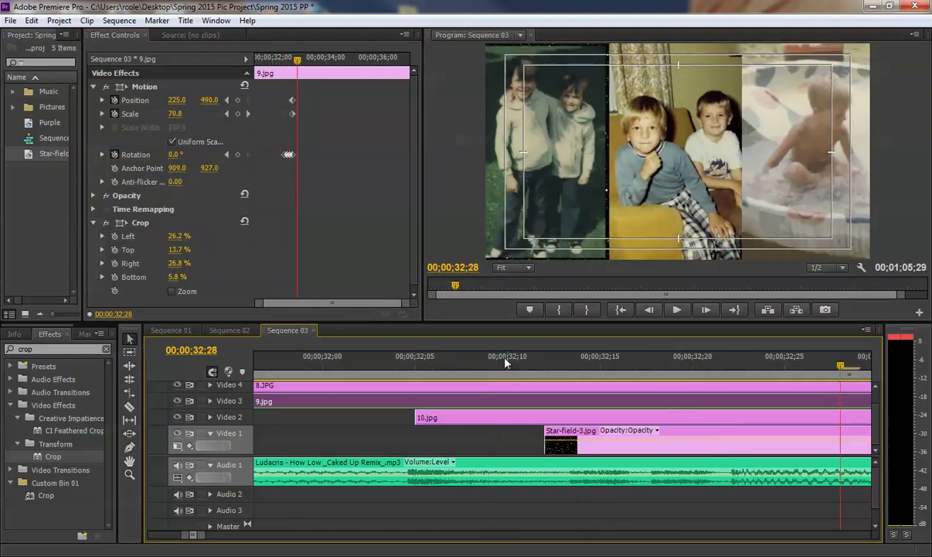
pyautogui.click(394, 366)
pyautogui.press('space')
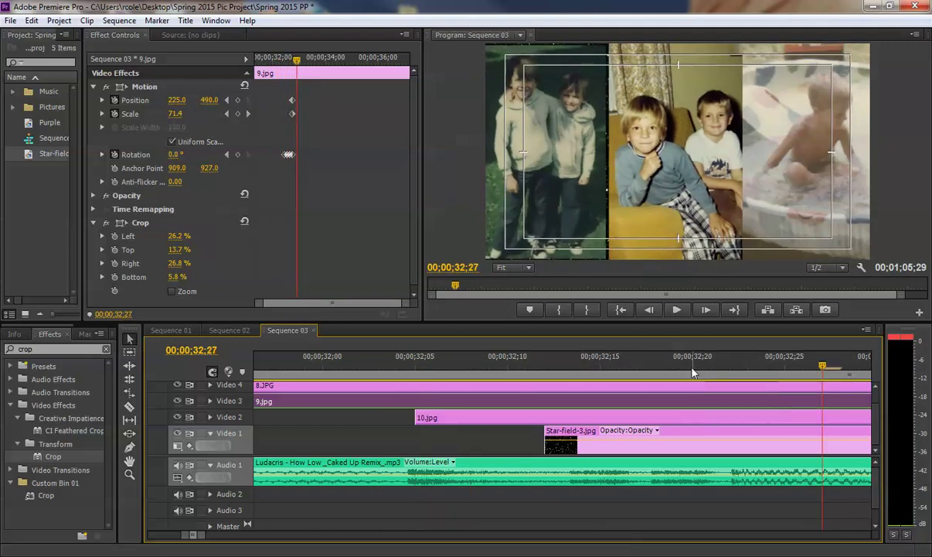
# Return to 9.jpg's first rotation keyframe at 00;00;32;13 and start 10.jpg's rotation animation there with a 0.0 keyframe.
pyautogui.click(637, 369)
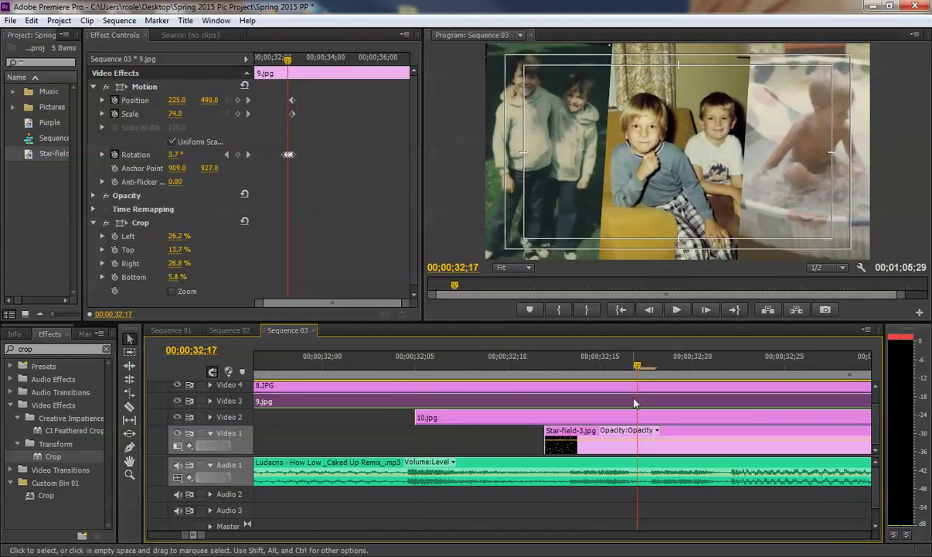
pyautogui.click(229, 155)
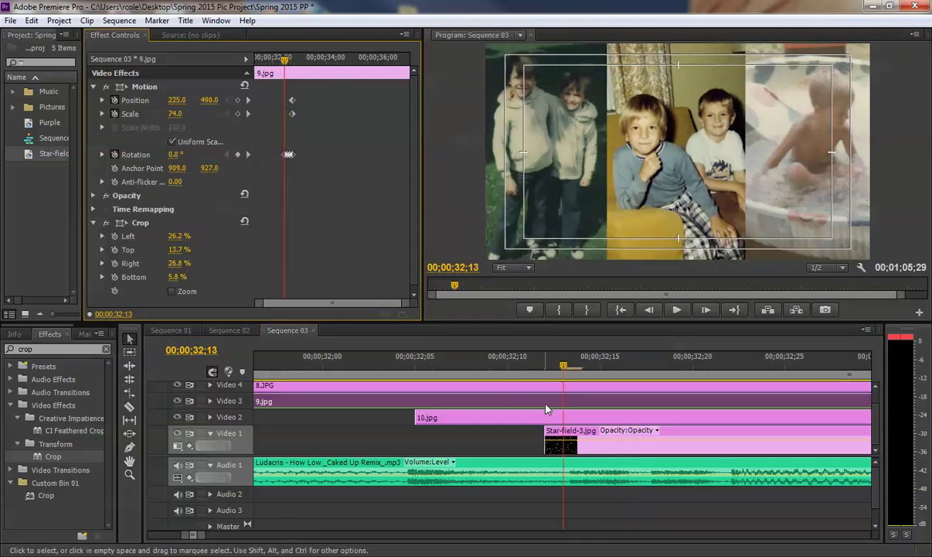
pyautogui.click(514, 417)
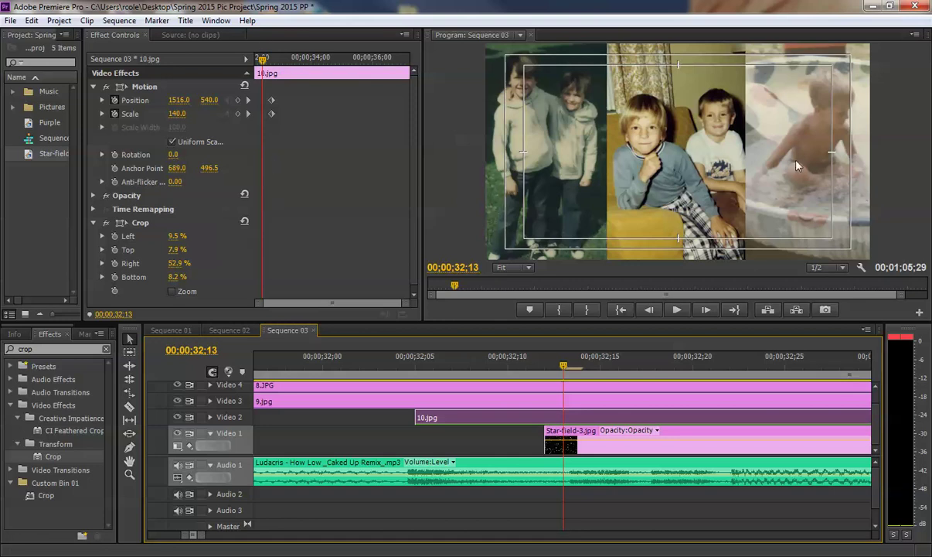
pyautogui.click(115, 155)
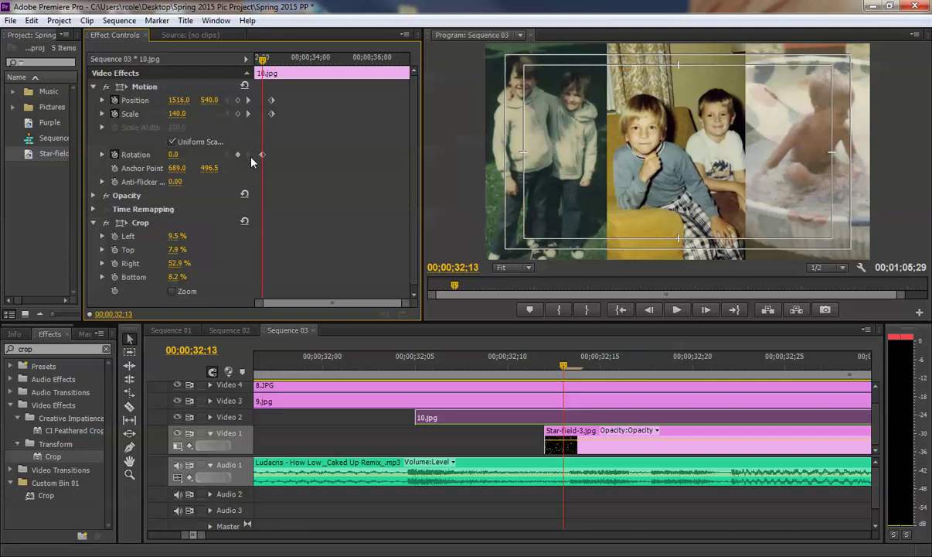
# Tilt 10.jpg by setting its rotation to 11.0° at 00;00;32;16.
pyautogui.click(702, 313)
pyautogui.click(701, 314)
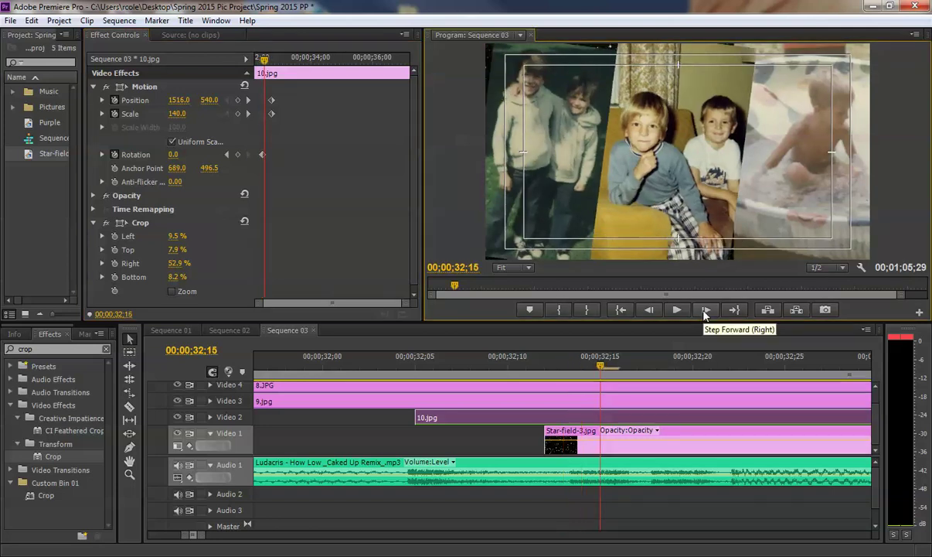
pyautogui.click(702, 313)
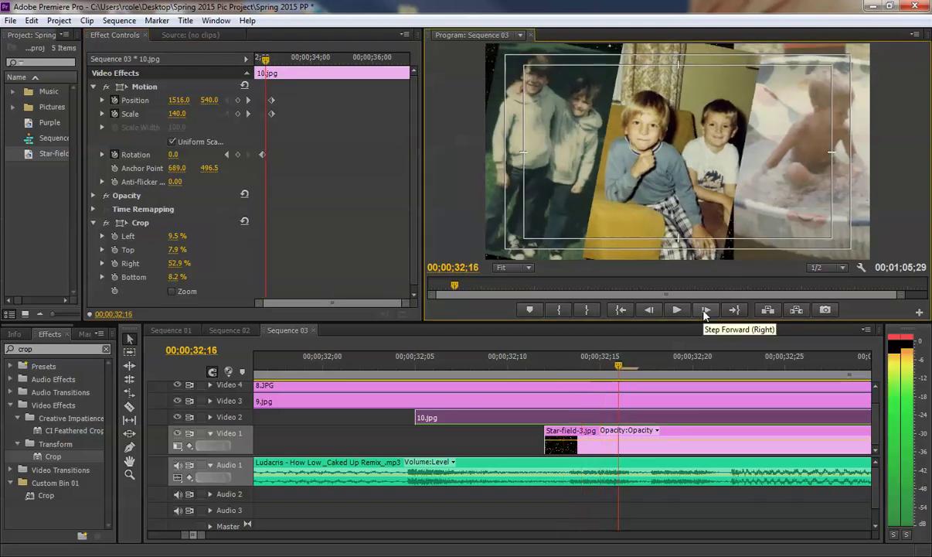
pyautogui.click(175, 155)
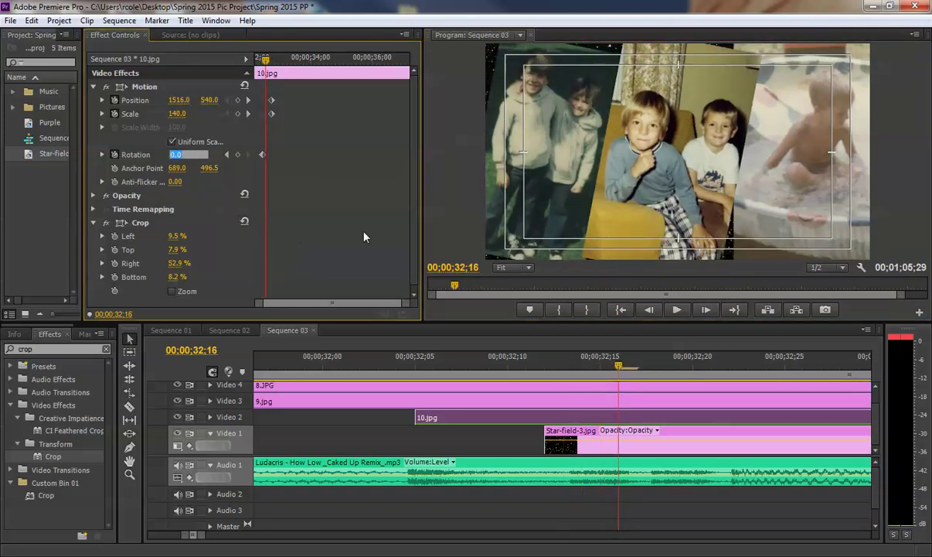
pyautogui.write('11')
pyautogui.press('Return')
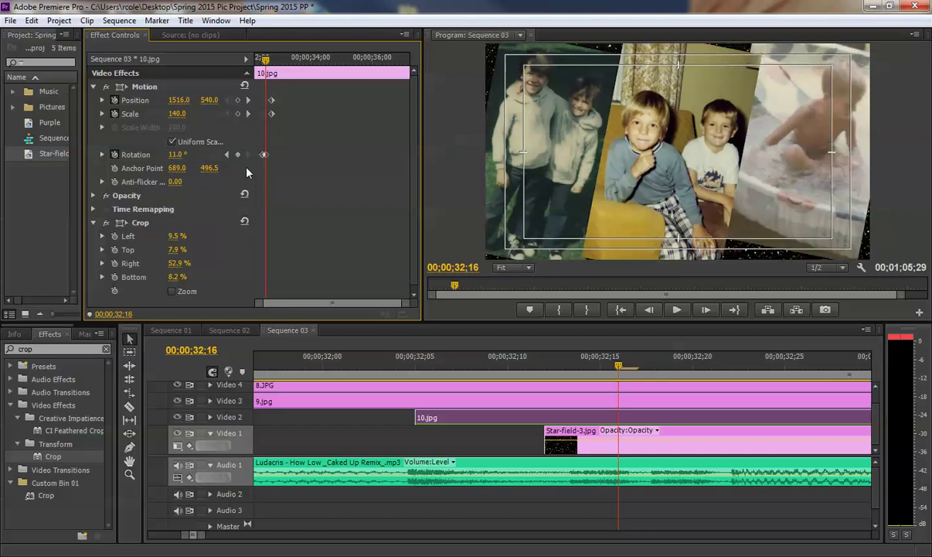
# Tilt 10.jpg the opposite way by setting its rotation to -11.0° at 00;00;32;19.
pyautogui.click(709, 310)
pyautogui.click(709, 309)
pyautogui.click(709, 310)
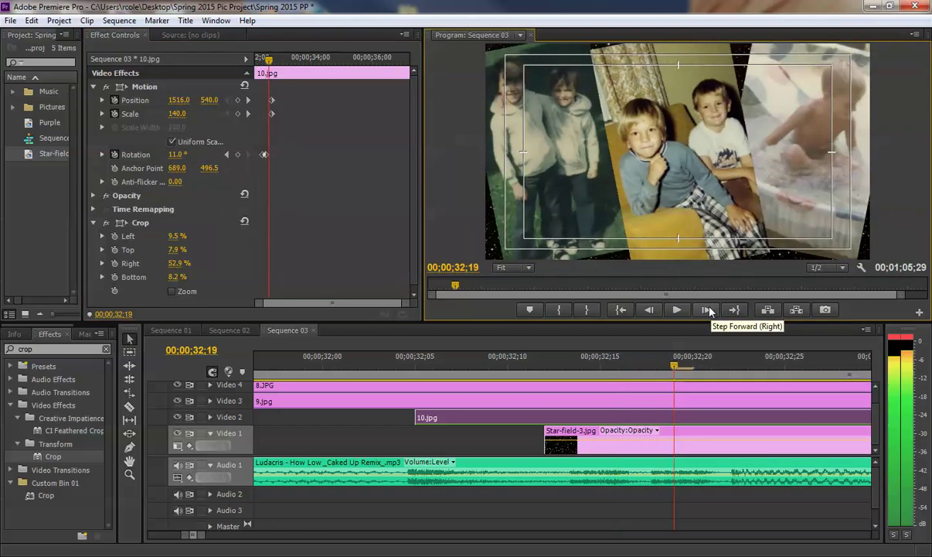
pyautogui.click(177, 154)
pyautogui.write('-11')
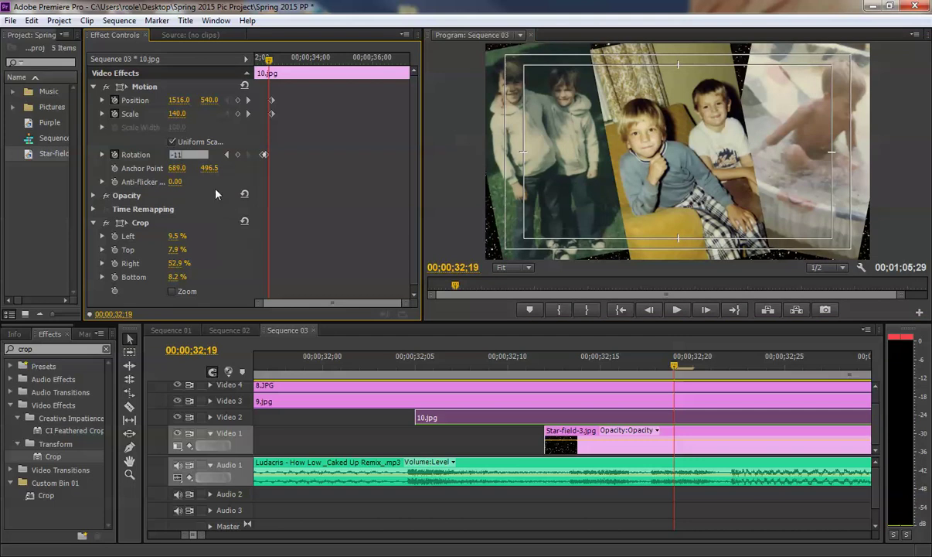
pyautogui.press('Return')
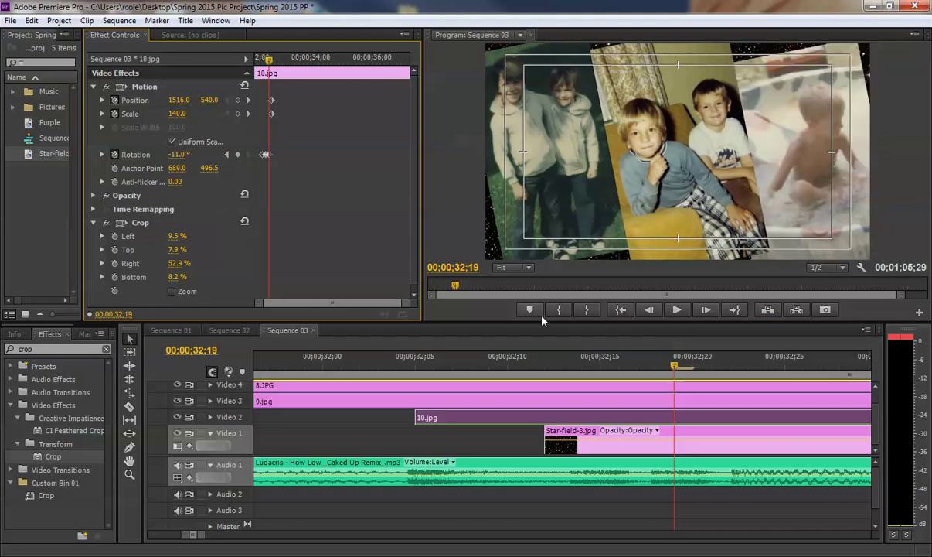
# Return 10.jpg upright by setting its rotation to 0.0° at 00;00;32;22.
pyautogui.click(705, 310)
pyautogui.click(705, 310)
pyautogui.click(705, 310)
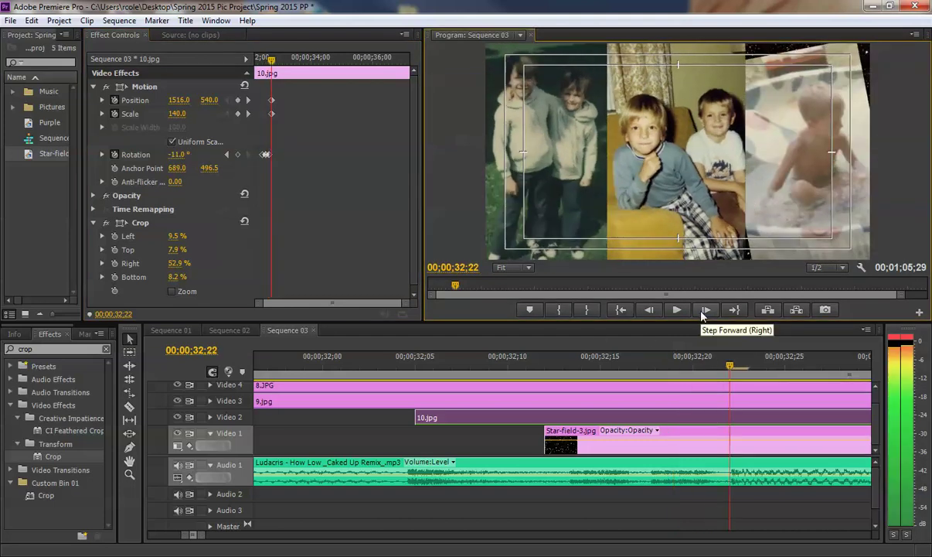
pyautogui.click(173, 154)
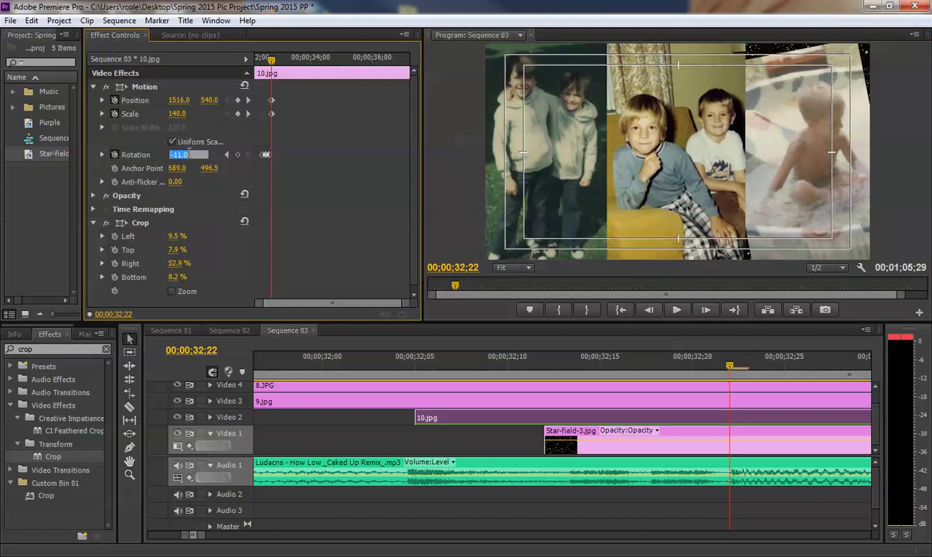
pyautogui.write('0')
pyautogui.press('Return')
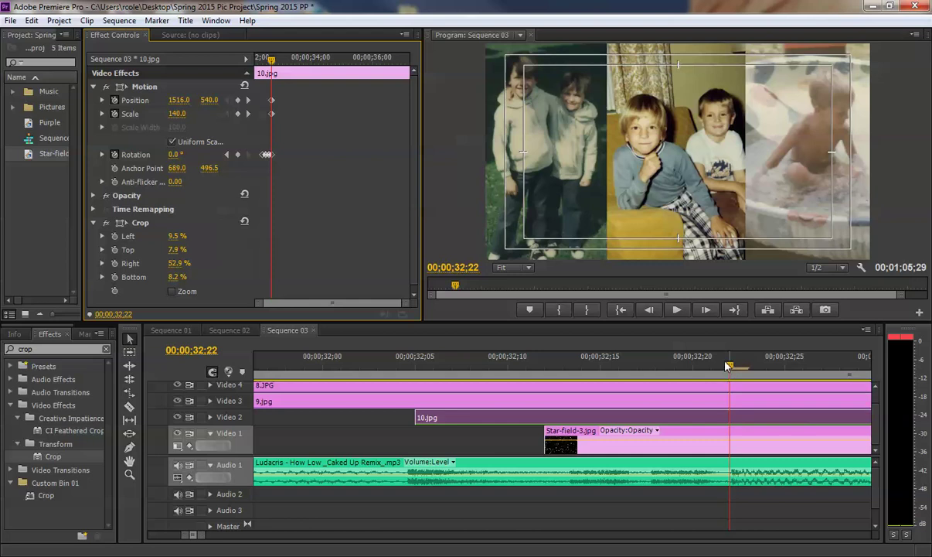
# Play back the section from before the first tilt until past the end of the photo clips to check all three photos tilting and shrinking.
pyautogui.click(378, 362)
pyautogui.press('space')
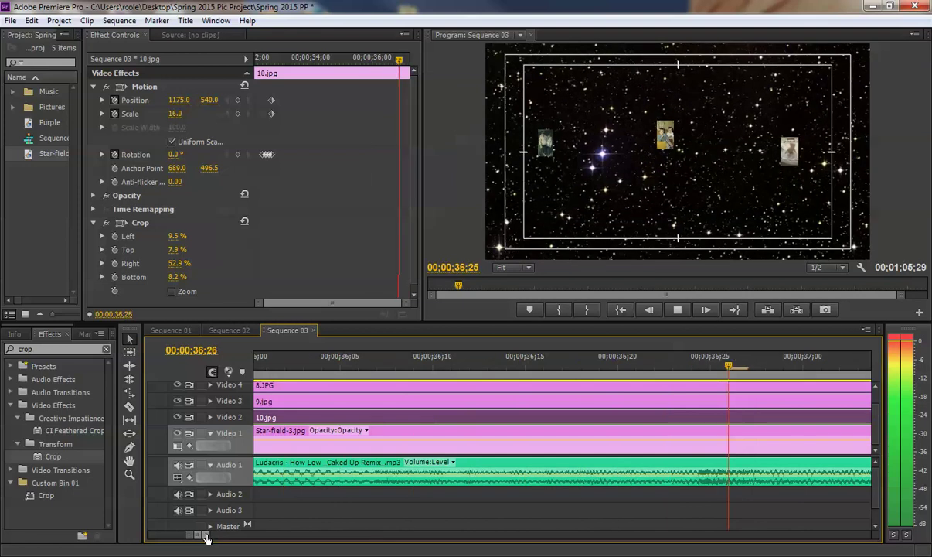
pyautogui.press('space')
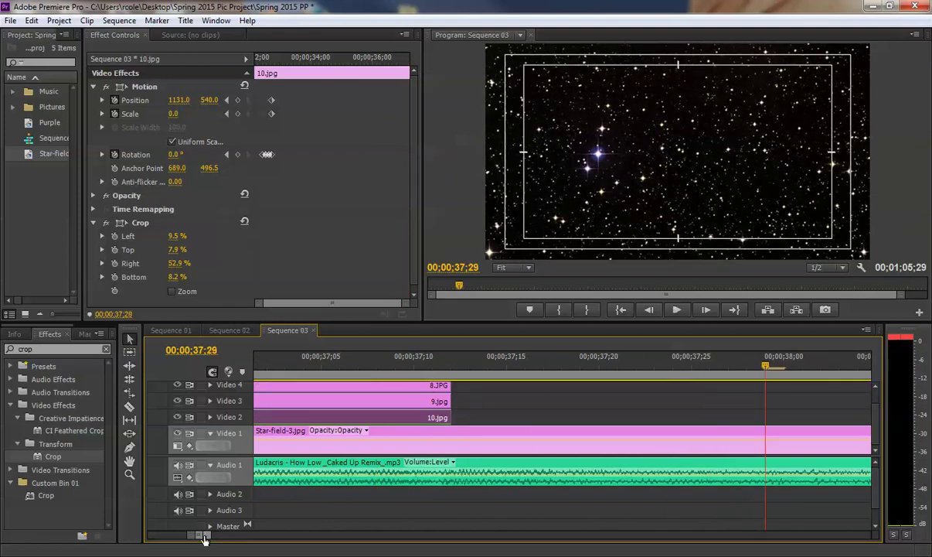
# Review the star-field section within the whole sequence, checking the shrinking photos at 00;00;35;19 and the end of their clips at 00;00;37;12.
pyautogui.moveTo(203, 535); pyautogui.dragTo(325, 534)
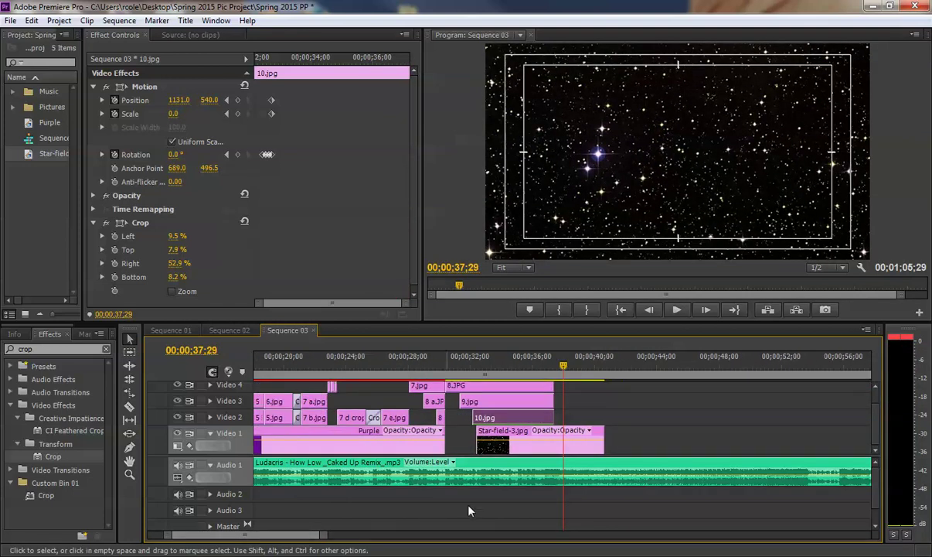
pyautogui.click(640, 423)
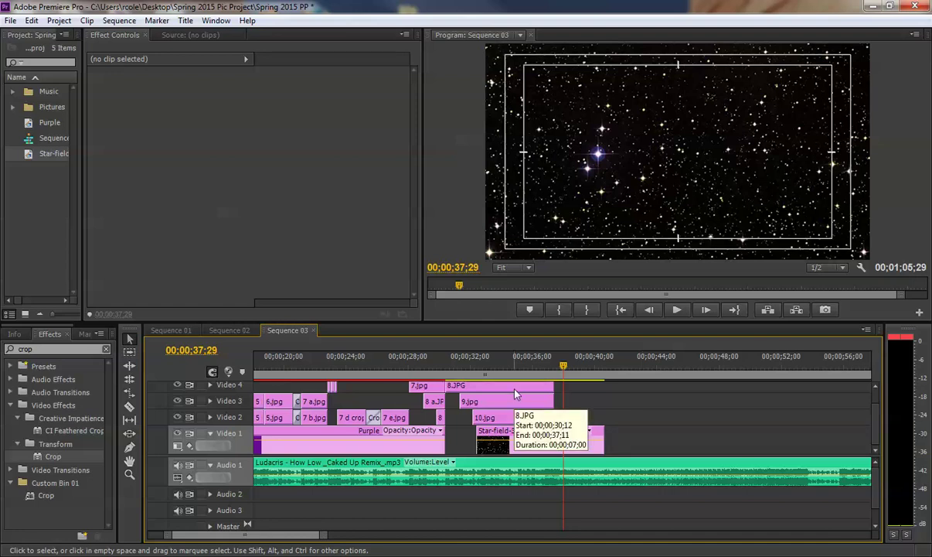
pyautogui.click(528, 366)
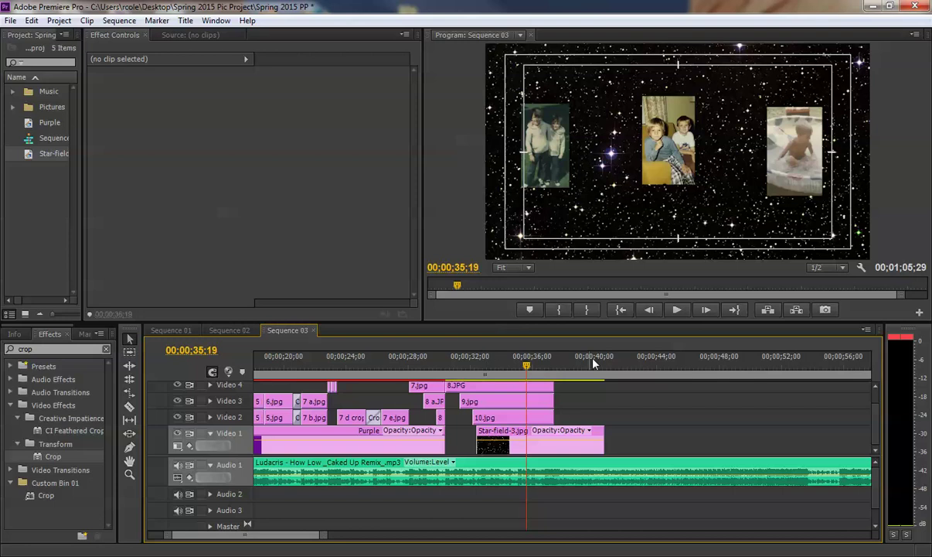
pyautogui.click(553, 361)
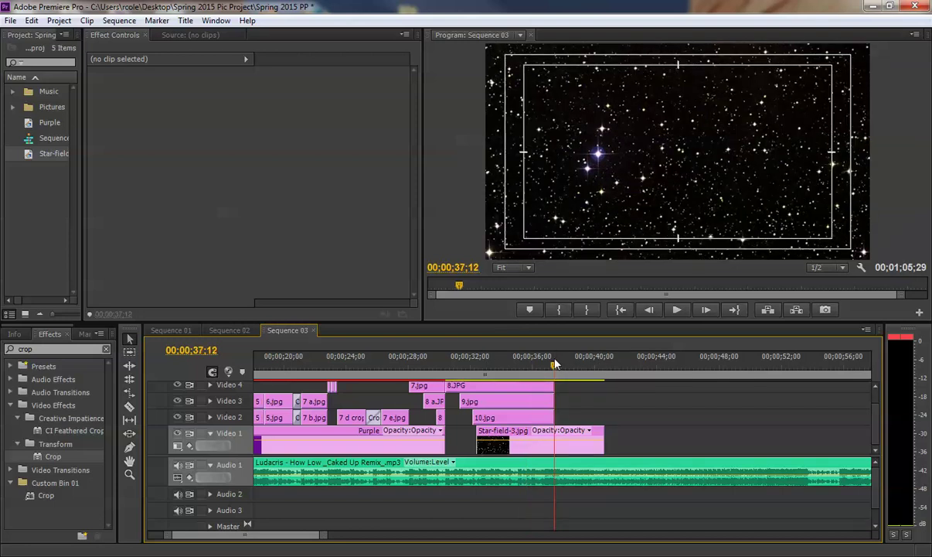
pyautogui.moveTo(328, 539); pyautogui.dragTo(370, 536)
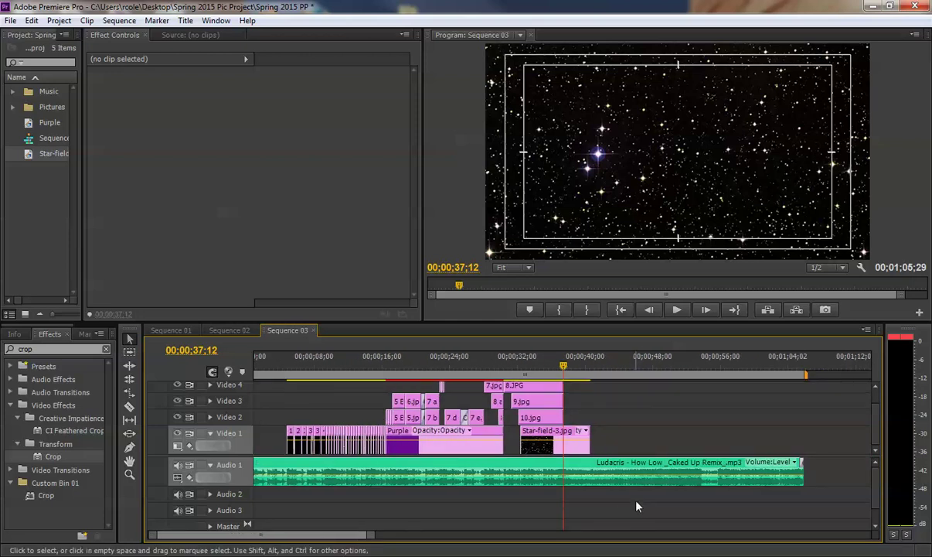